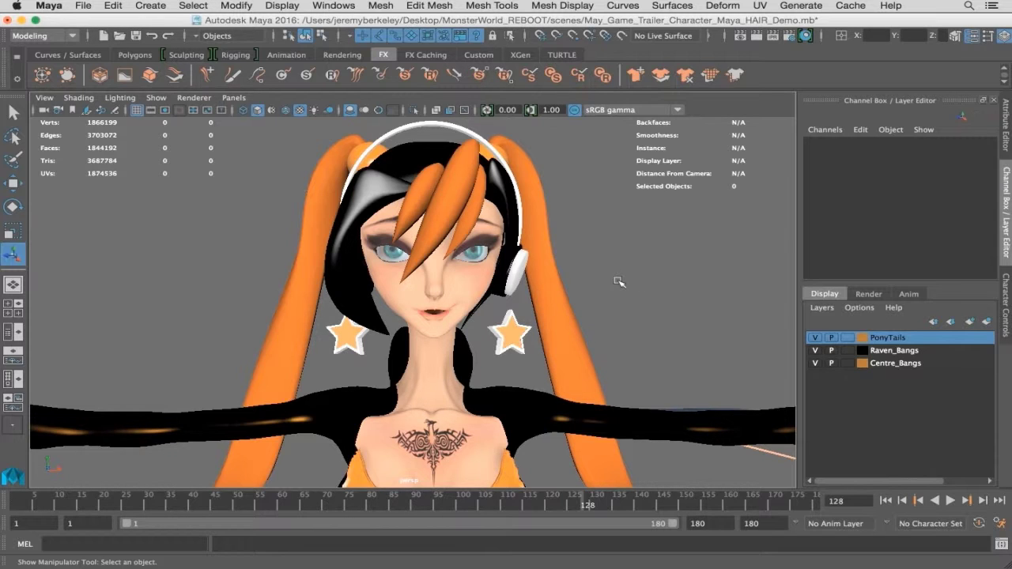
Select the orange ponytail hair mesh and open the options for converting polygon edges to a curve
left_click_drag(650, 269, 621, 270, "alt")
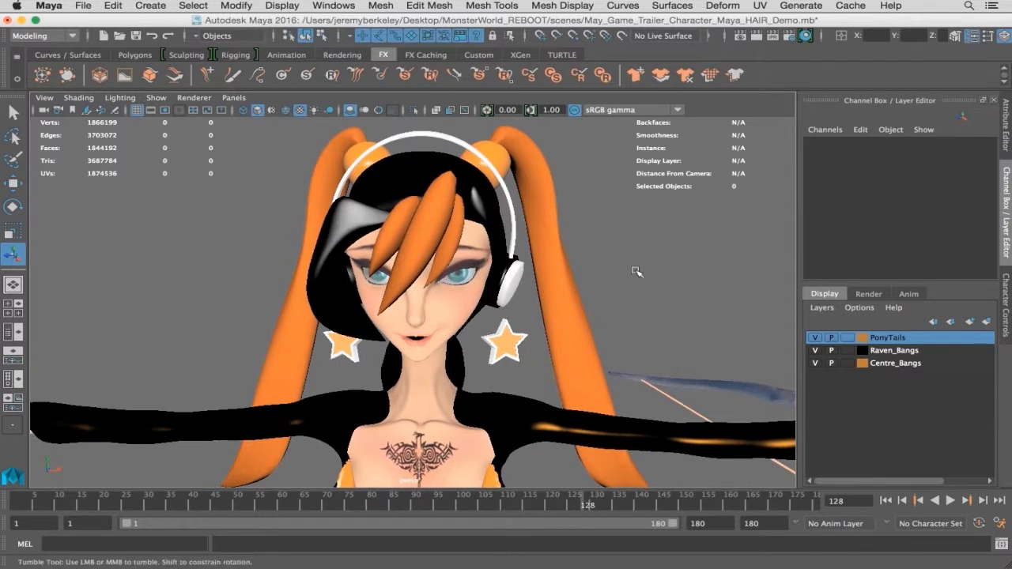
left_click(559, 269)
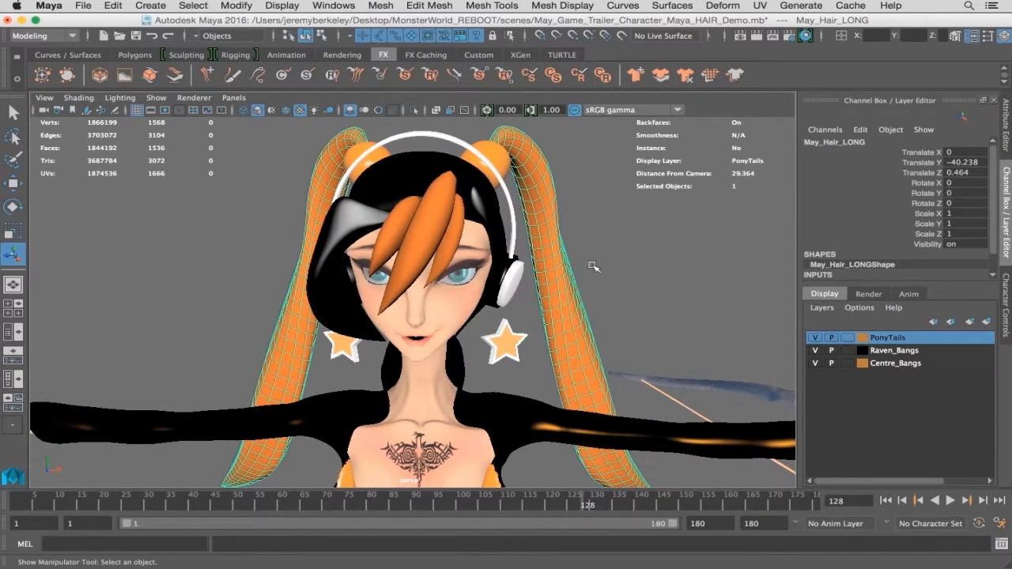
left_click_drag(583, 318, 577, 330, "alt")
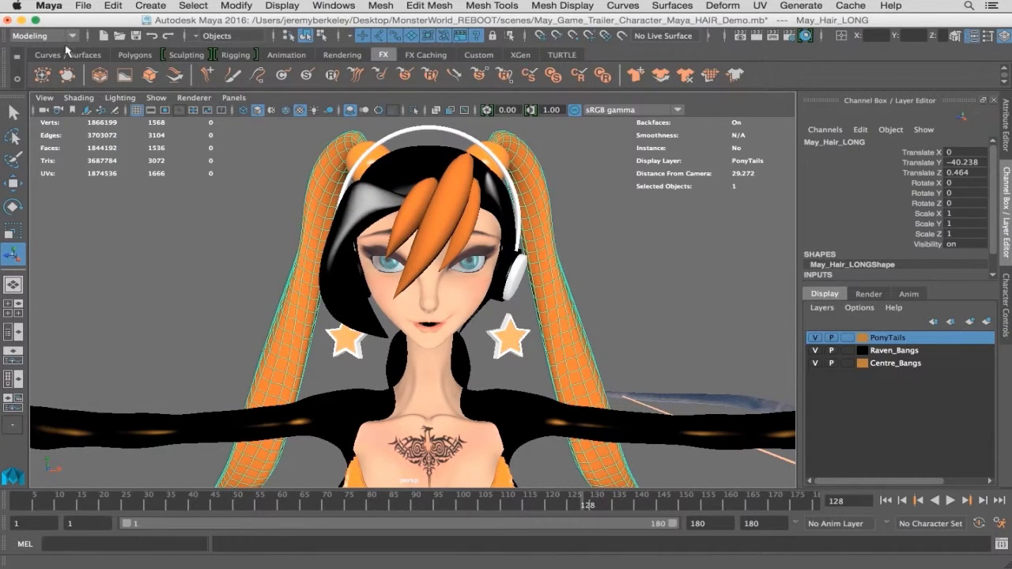
left_click(235, 5)
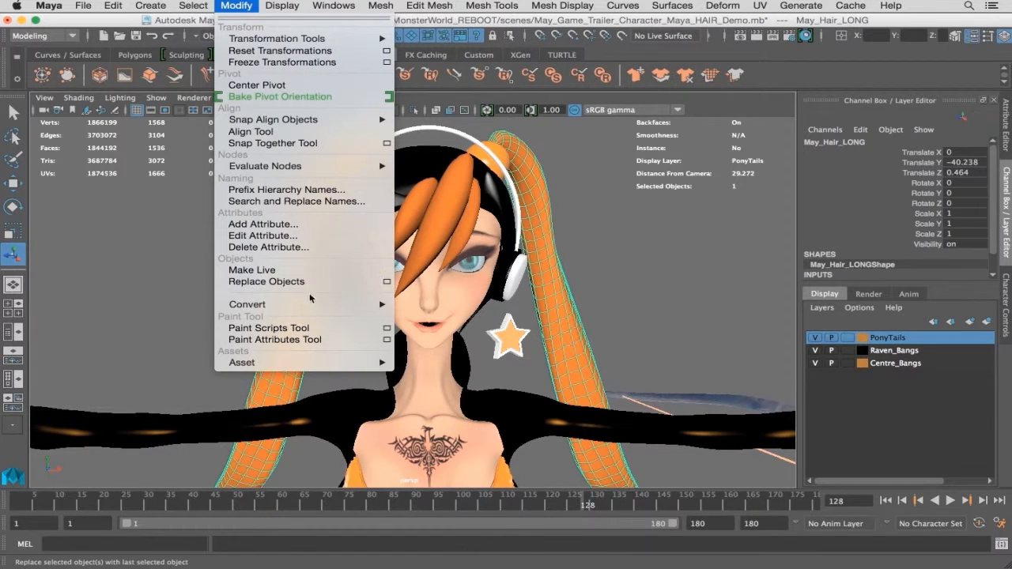
mouse_move(330, 303)
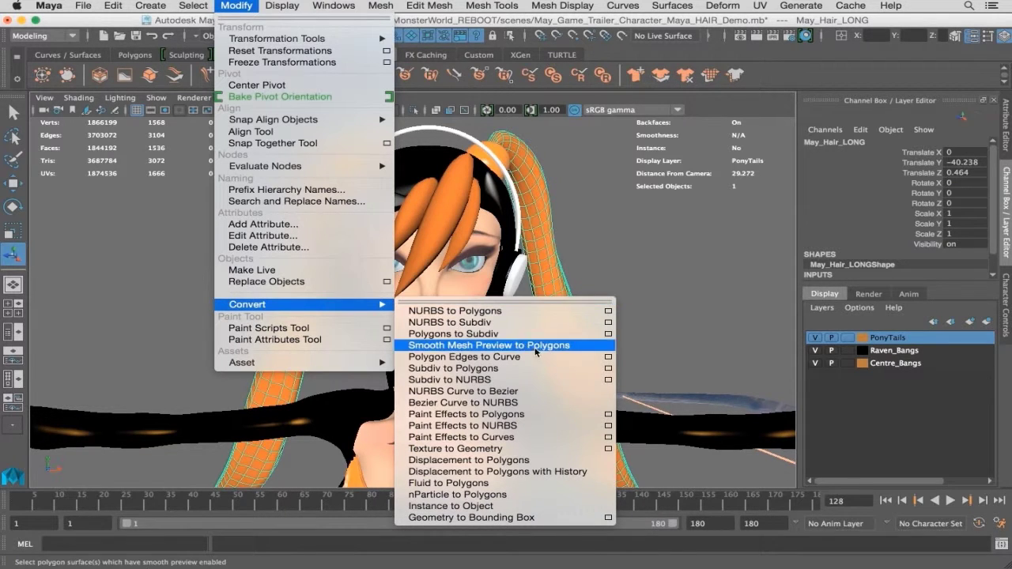
left_click(608, 358)
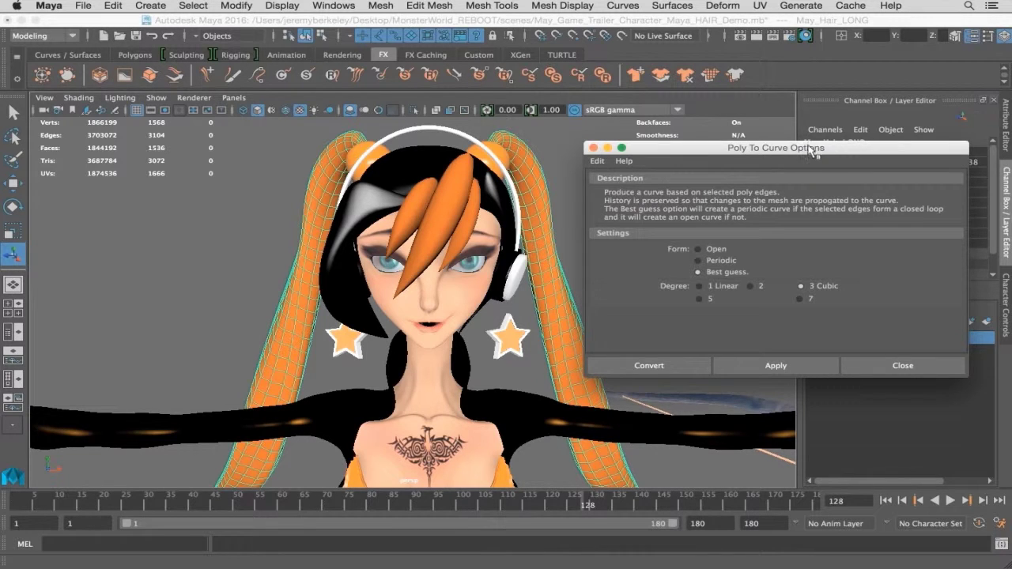
left_click_drag(813, 150, 841, 141)
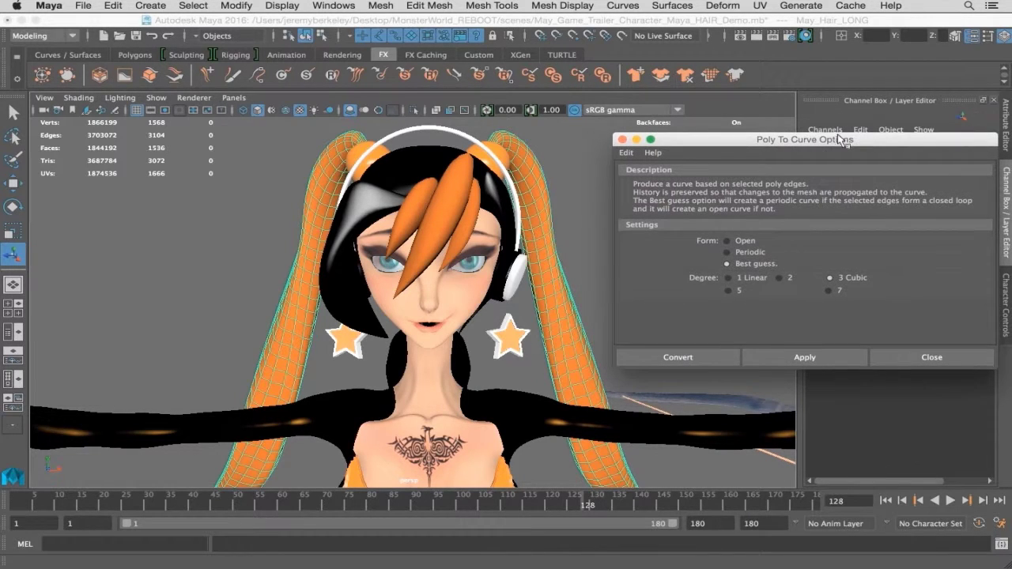
Set the Poly To Curve degree to 5 with the Best guess form
left_click(632, 154)
left_click(635, 182)
left_click(751, 278)
left_click(843, 279)
left_click(730, 293)
Isolate the selected ponytail mesh in the perspective view
left_click(413, 113)
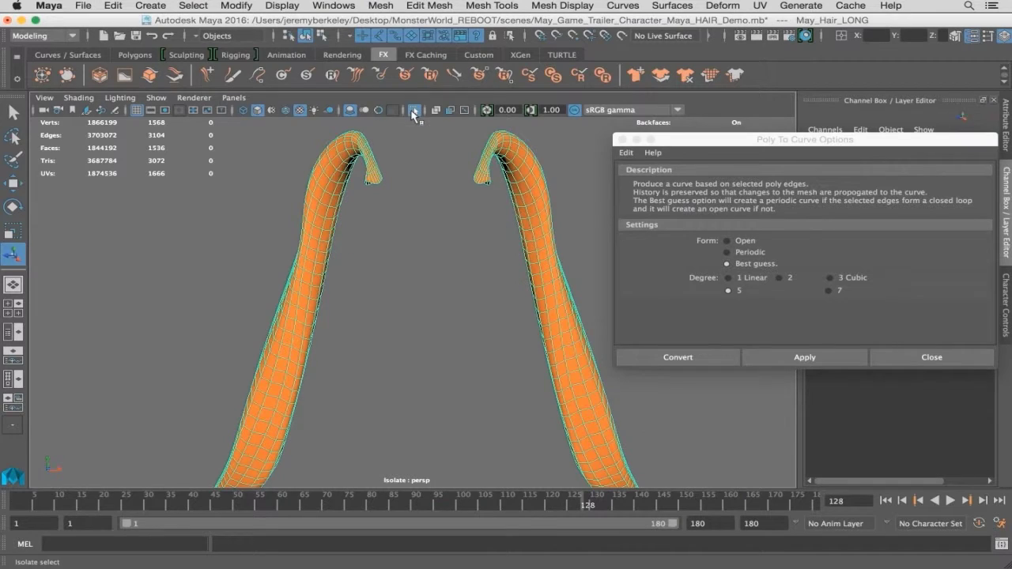
left_click_drag(436, 222, 418, 249, "alt")
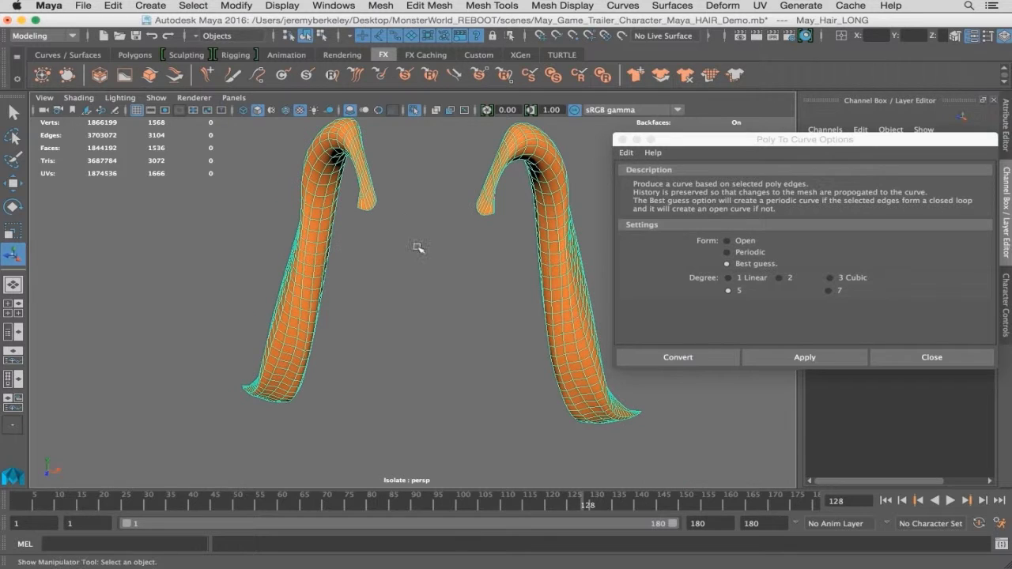
key("bracketleft")
left_click_drag(476, 181, 502, 238, "alt")
Switch the ponytail mesh to edge selection and select the edge loop around the open root end of one ponytail
right_click(459, 179)
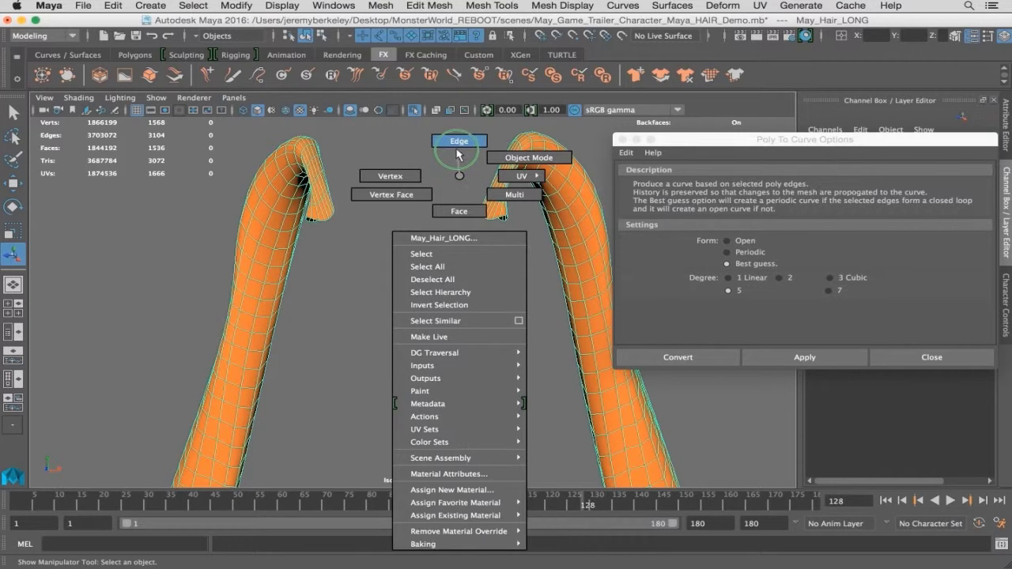
left_click(459, 143)
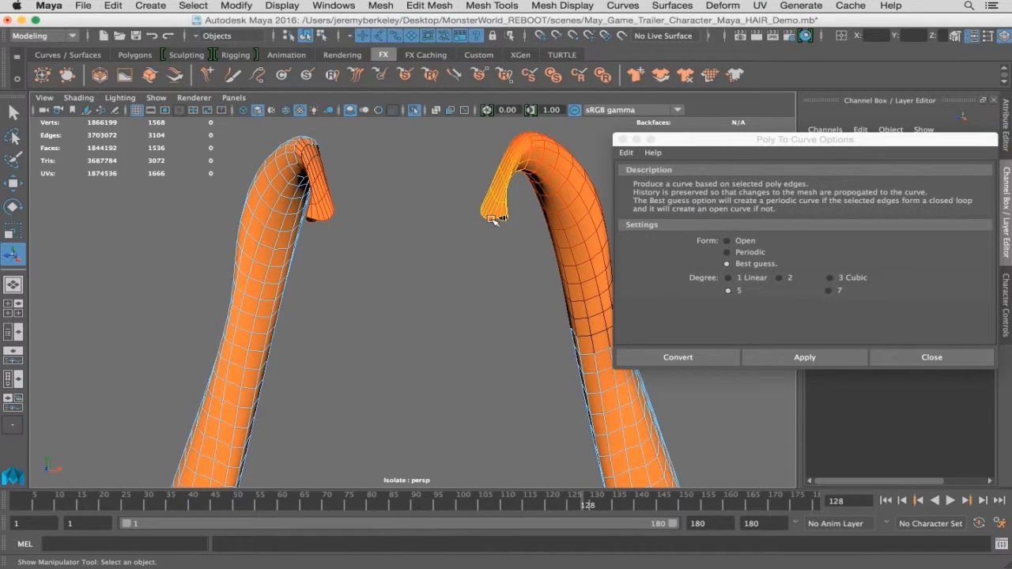
double_click(494, 220)
mouse_move(468, 224)
left_mouse_down("alt")
mouse_move(481, 243)
mouse_move(453, 245)
mouse_move(470, 227)
mouse_move(457, 210)
mouse_move(480, 222)
left_mouse_up("alt")
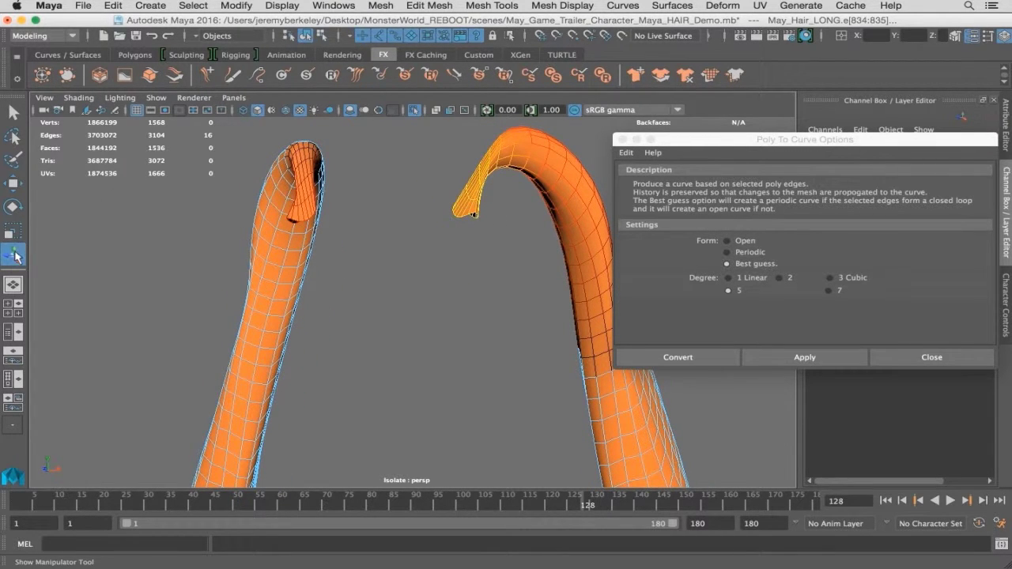
Set the Select Tool's symmetry to Object X in its tool settings
double_click(15, 255)
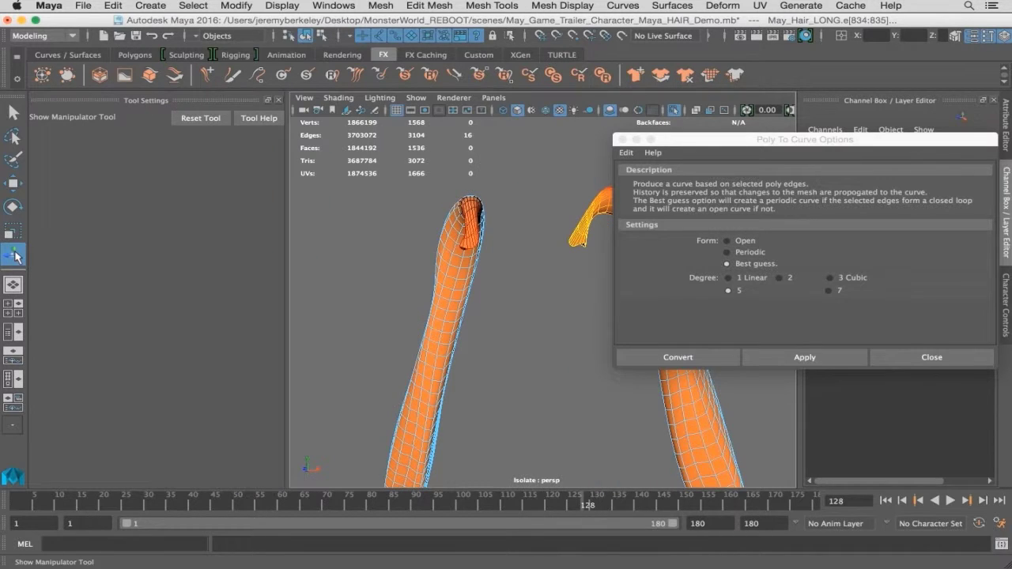
left_click(13, 113)
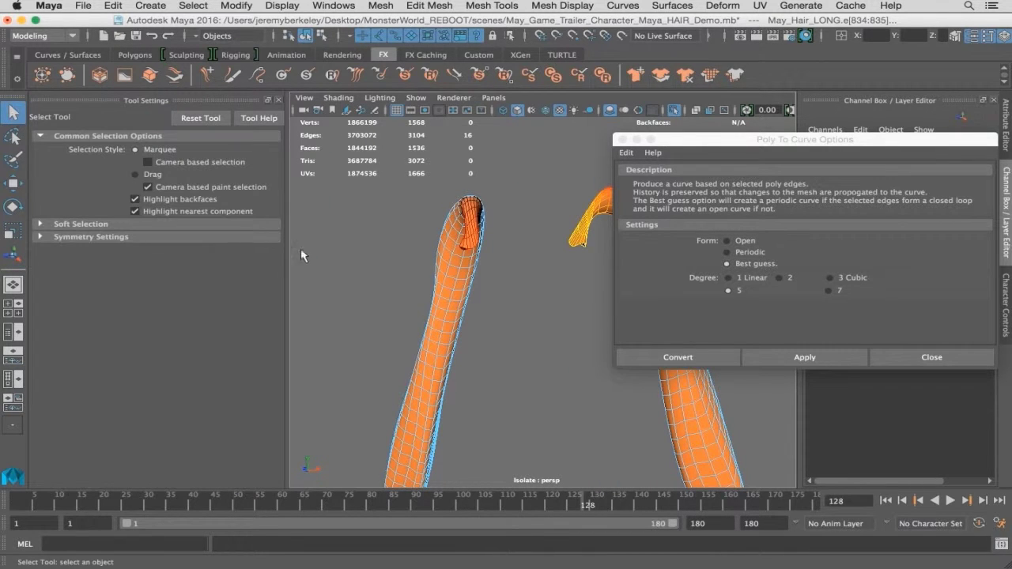
left_click(127, 237)
left_click_drag(506, 266, 451, 265, "alt")
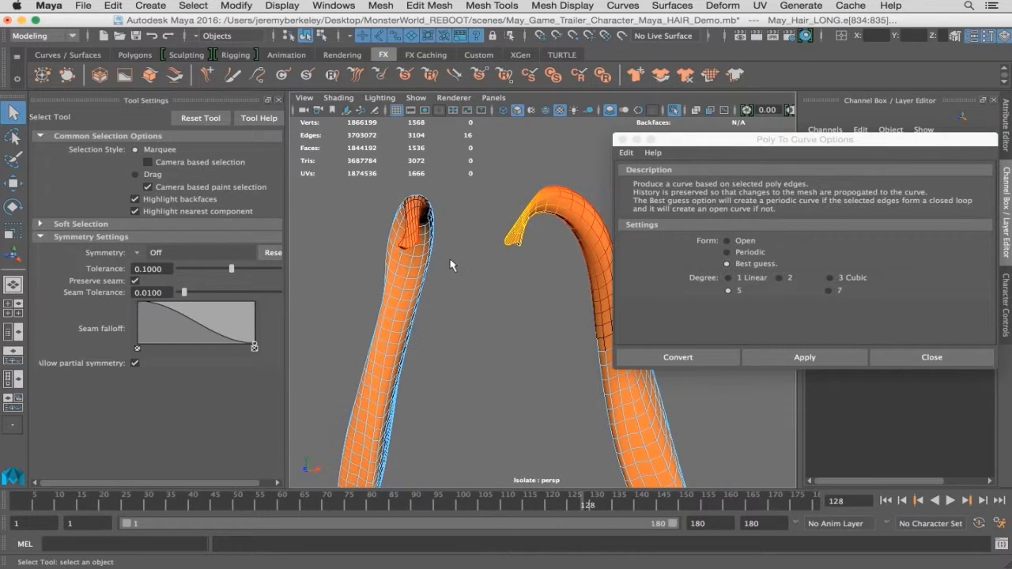
left_click(152, 257)
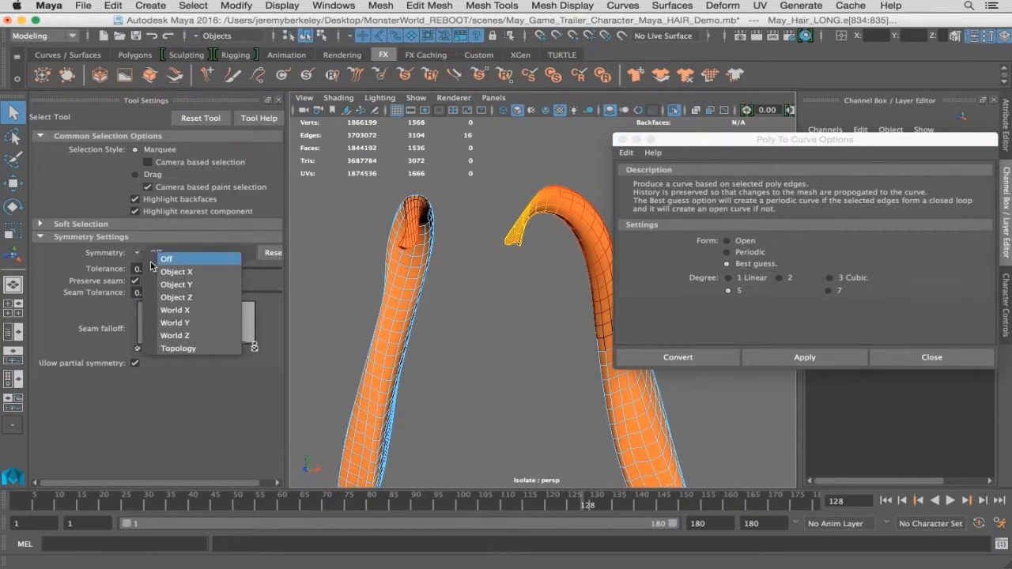
left_click(174, 272)
left_click_drag(478, 278, 493, 285, "alt")
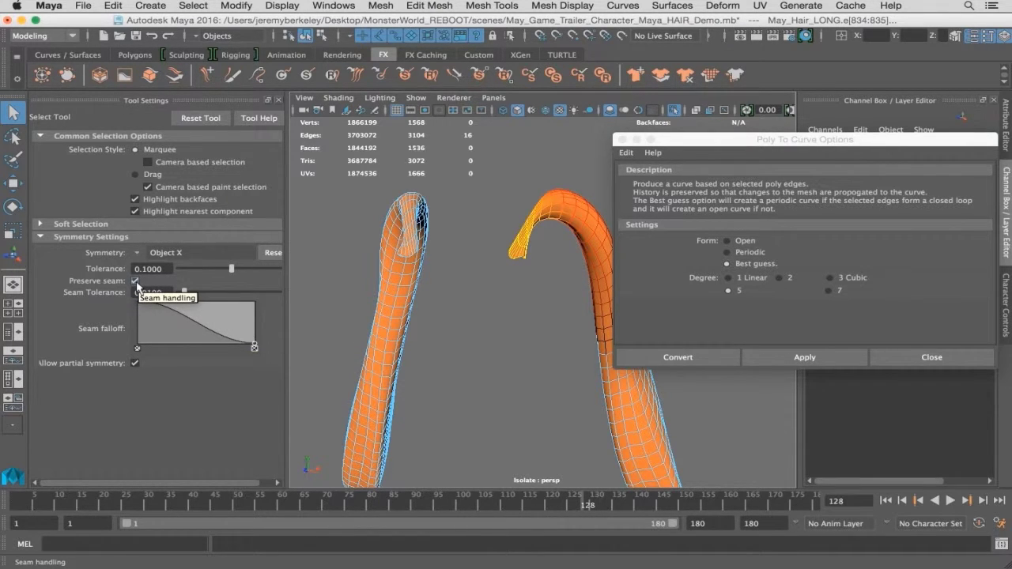
middle_click_drag(464, 323, 440, 330, "alt")
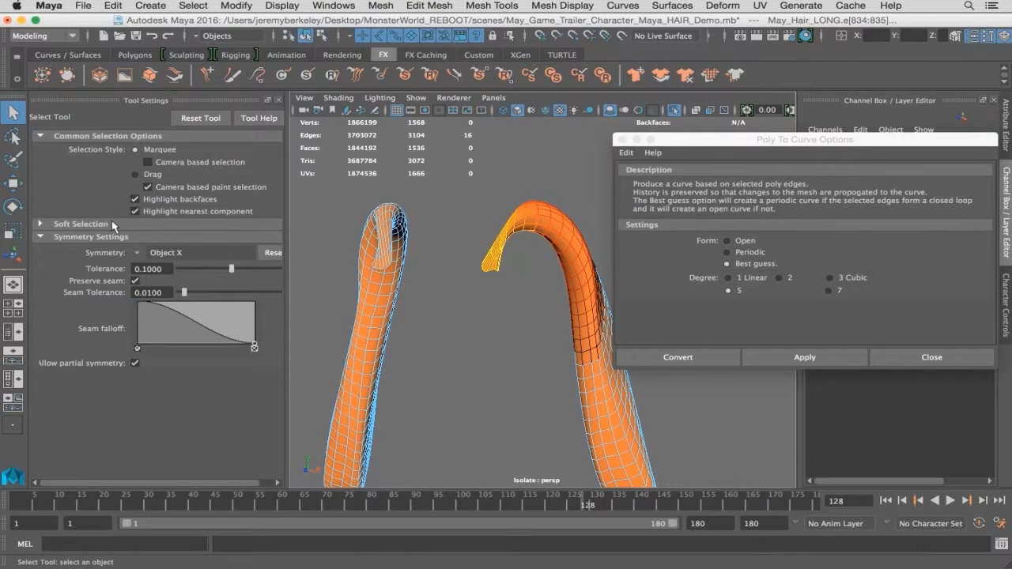
Turn off soft selection for the Select Tool
left_click(80, 224)
left_click(136, 238)
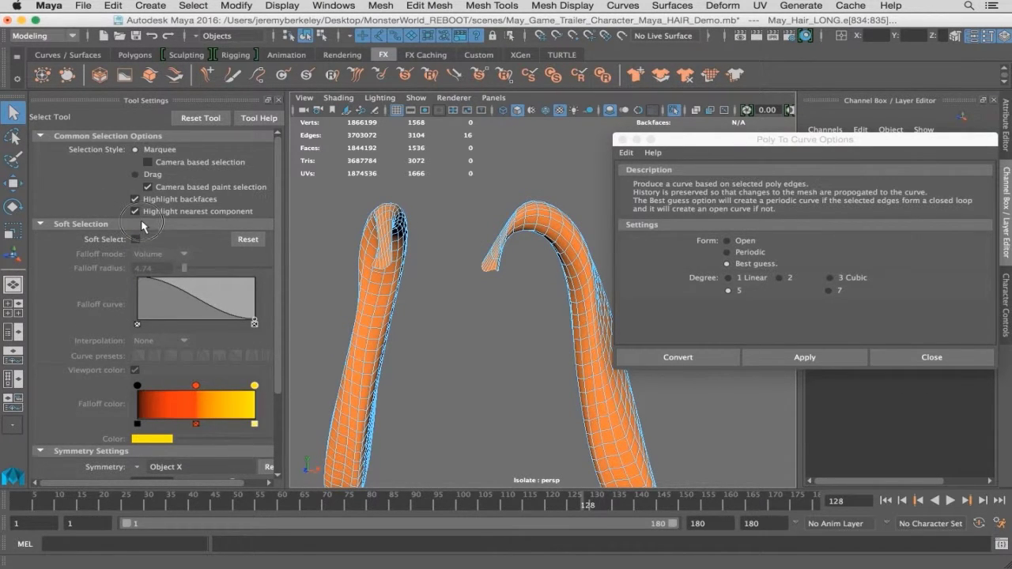
left_click(142, 224)
left_click_drag(472, 326, 487, 325, "alt")
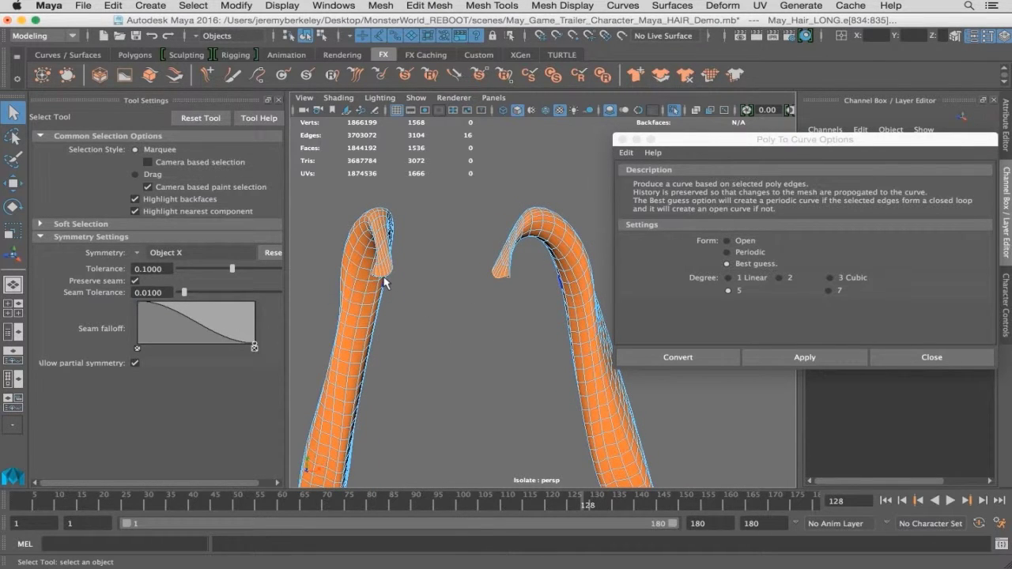
Select the edge loops at the root ends of both ponytails and scale them down uniformly to narrow the openings
scroll(490, 312, "up", 3)
left_click_drag(470, 313, 533, 263, "alt")
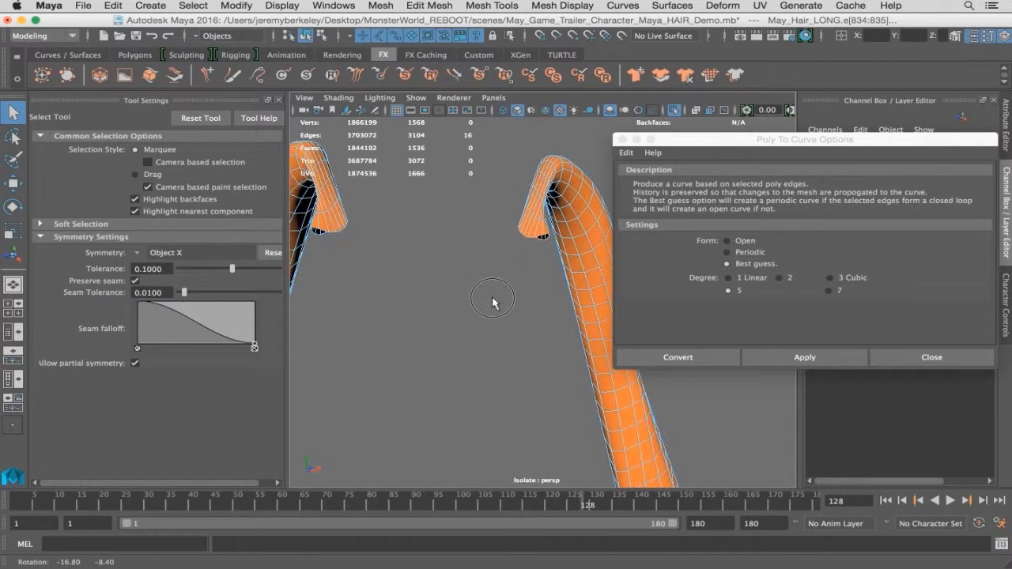
double_click(544, 242, "shift")
key("r")
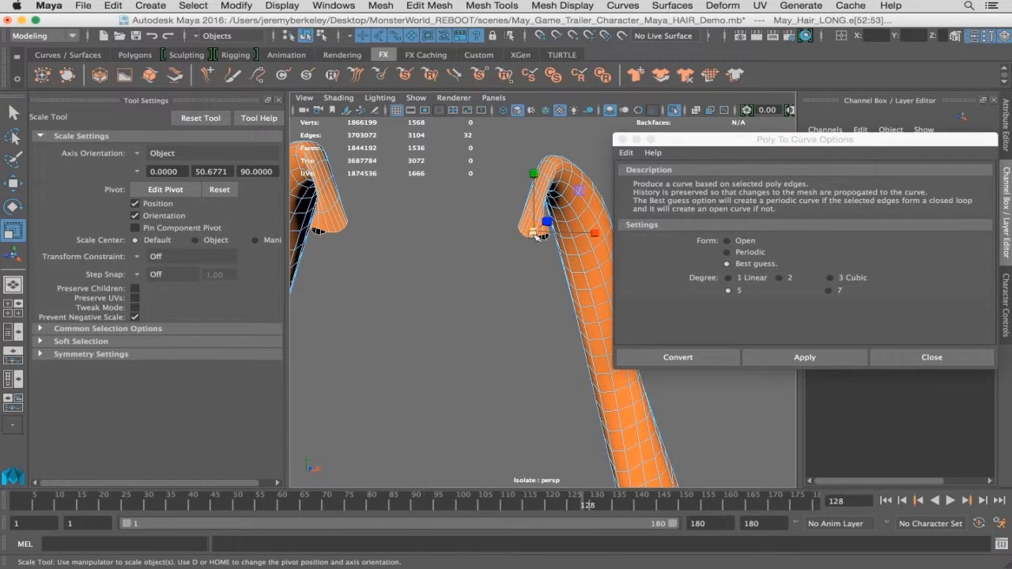
left_click_drag(535, 234, 519, 234)
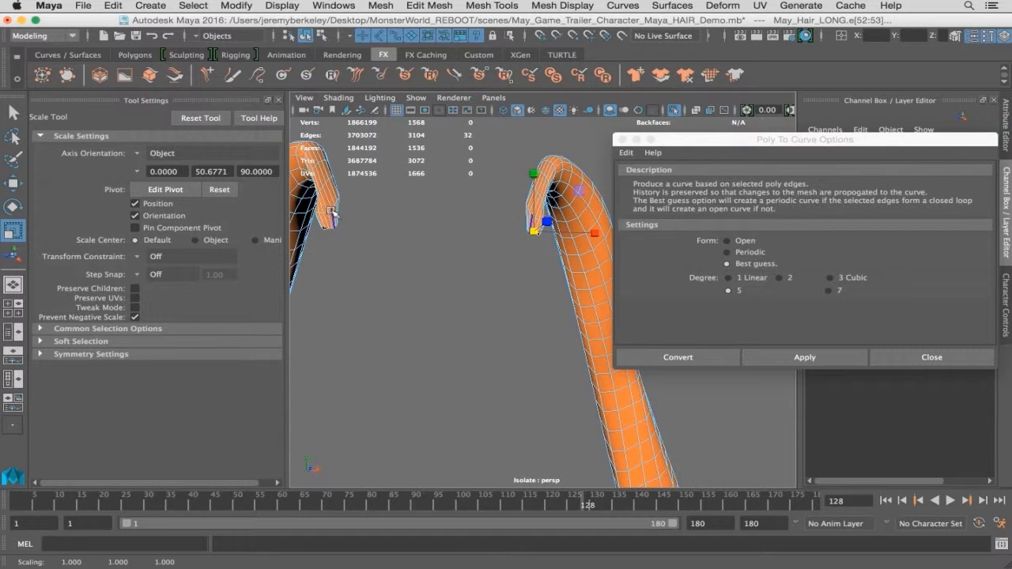
Scale down the edge loops just above the ponytails' root ends so the strands taper evenly
double_click(332, 209)
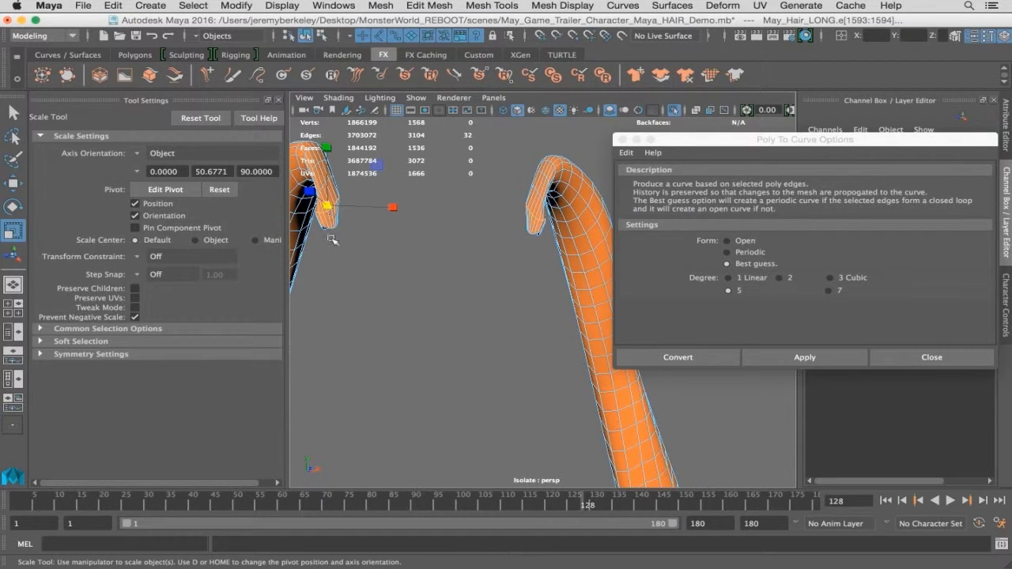
left_click_drag(326, 205, 320, 208)
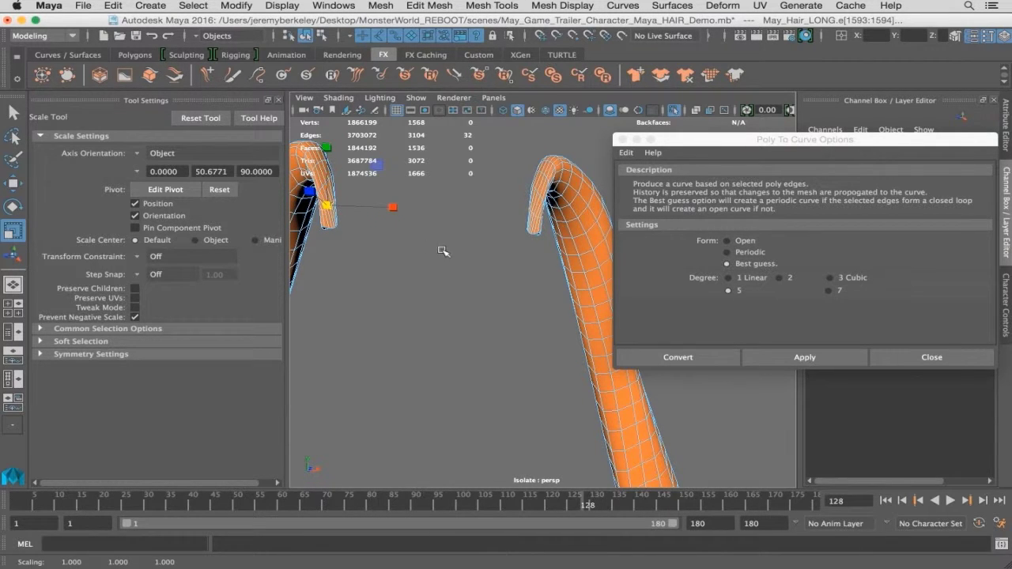
left_click_drag(468, 247, 440, 260, "alt")
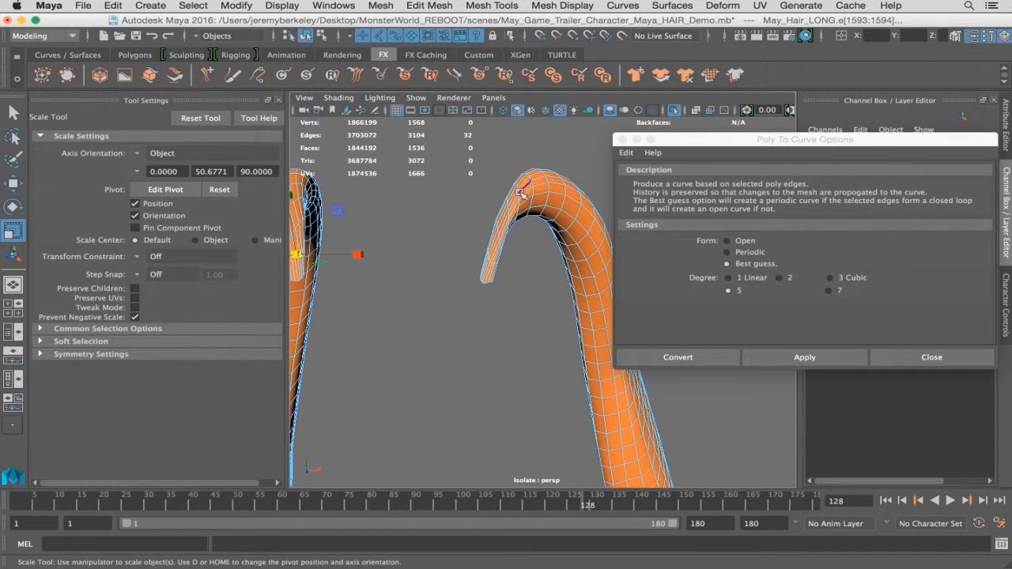
Return the ponytails to object mode, select the whole mesh, and close the tool settings
right_click_drag(521, 190, 590, 172)
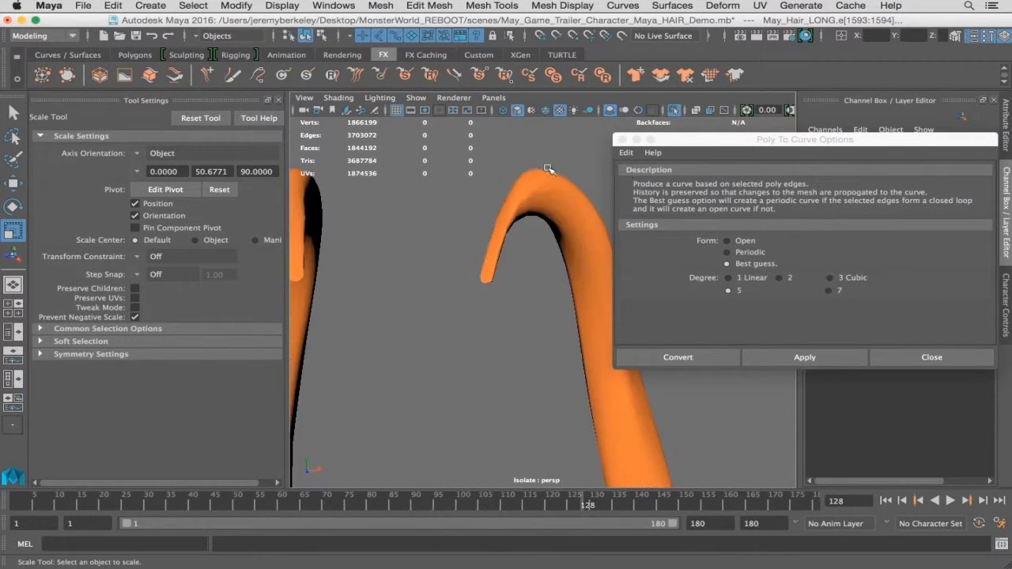
left_click_drag(452, 229, 493, 270, "alt")
left_click(526, 229)
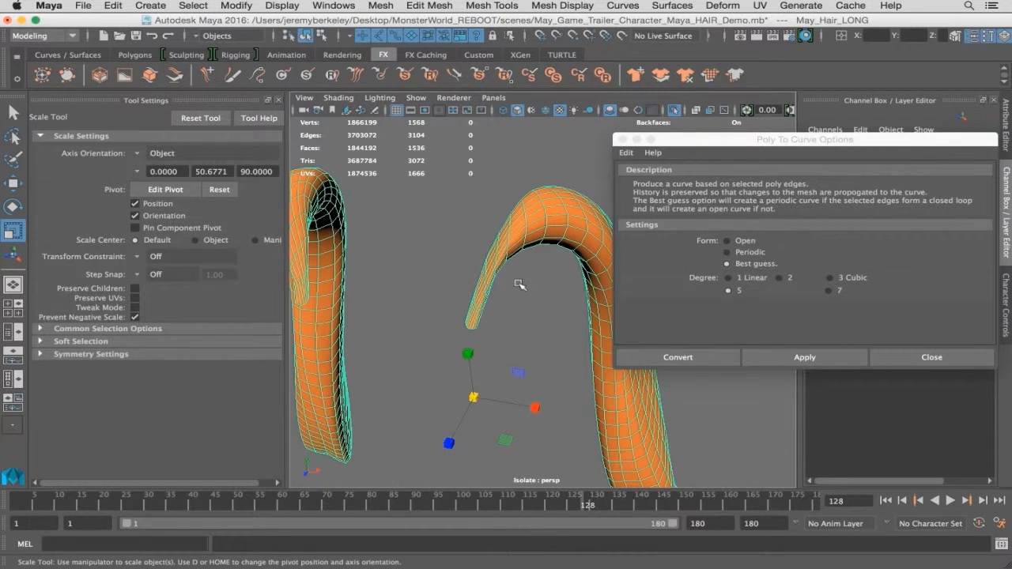
left_click(278, 100)
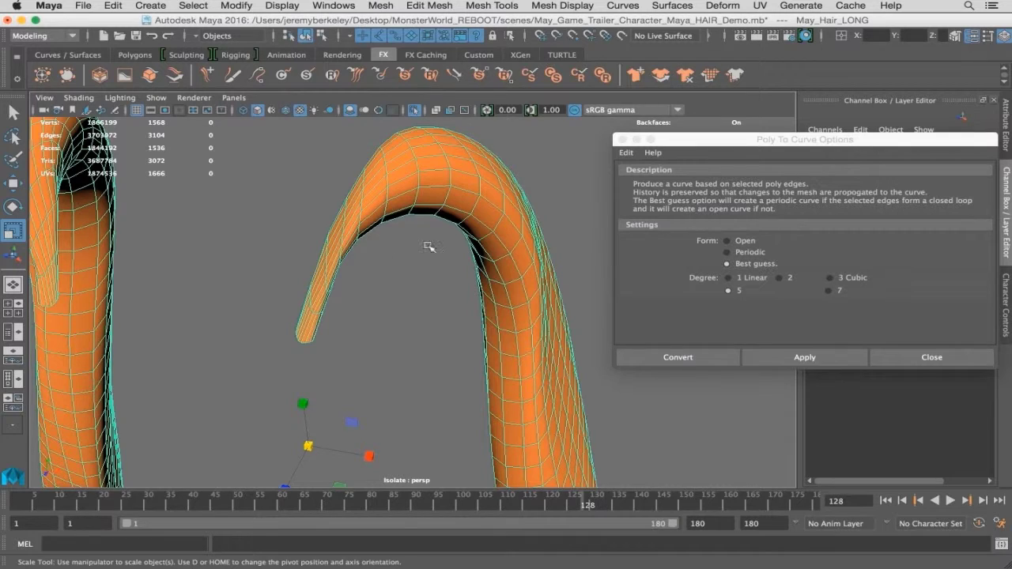
Select a lengthwise edge loop along the ponytails and convert it to a curve with the current Poly To Curve settings
mouse_move(424, 245)
left_mouse_down("alt")
mouse_move(397, 235)
mouse_move(409, 251)
left_mouse_up("alt")
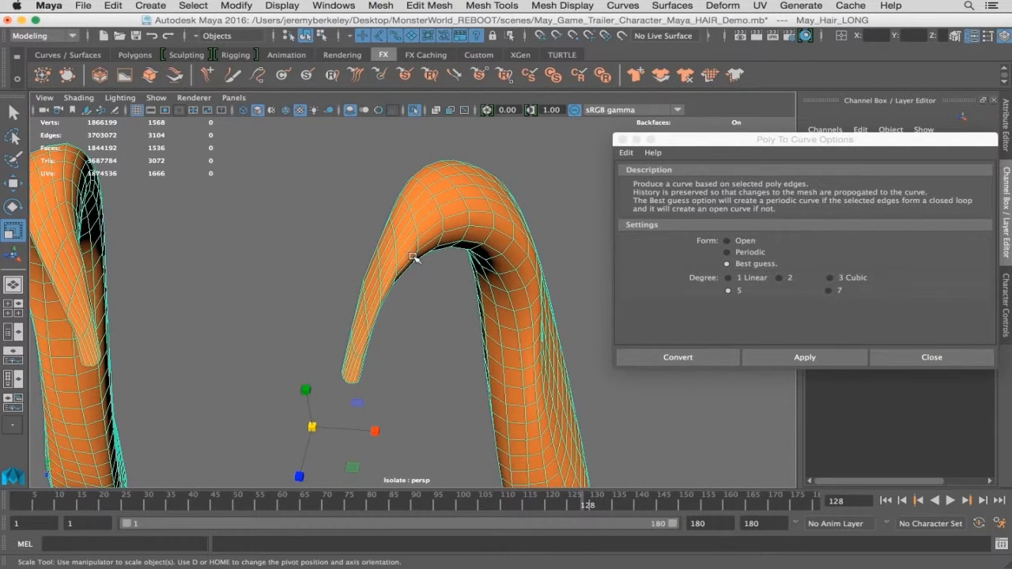
right_click(423, 210)
left_click(422, 157)
double_click(431, 271)
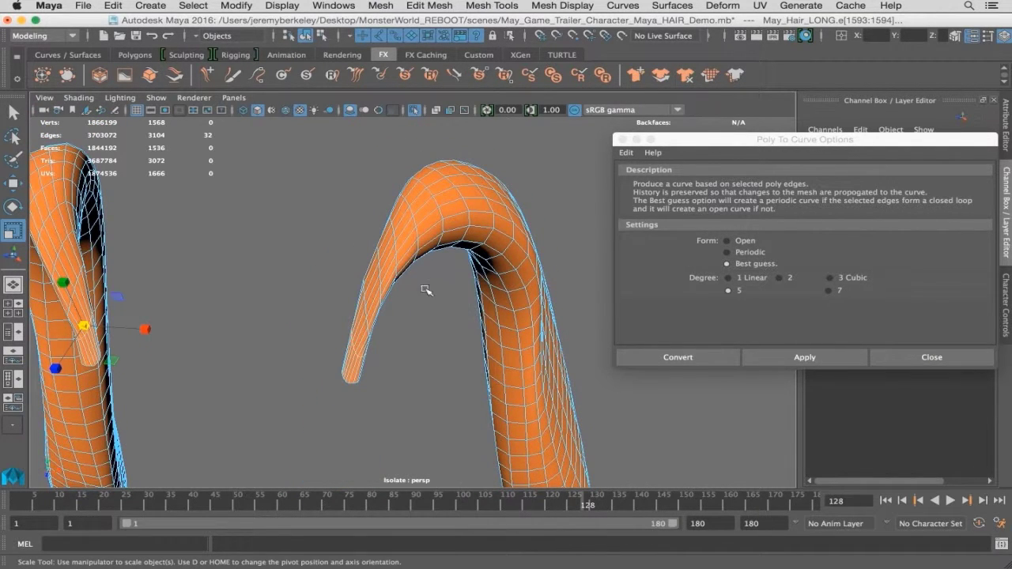
left_click_drag(473, 279, 434, 267, "alt")
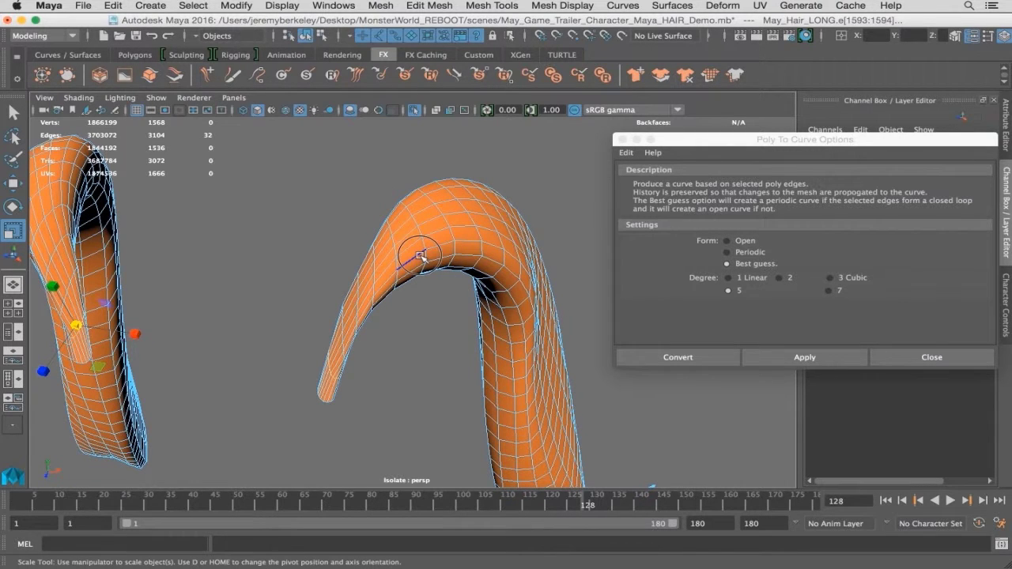
double_click(420, 256, "shift")
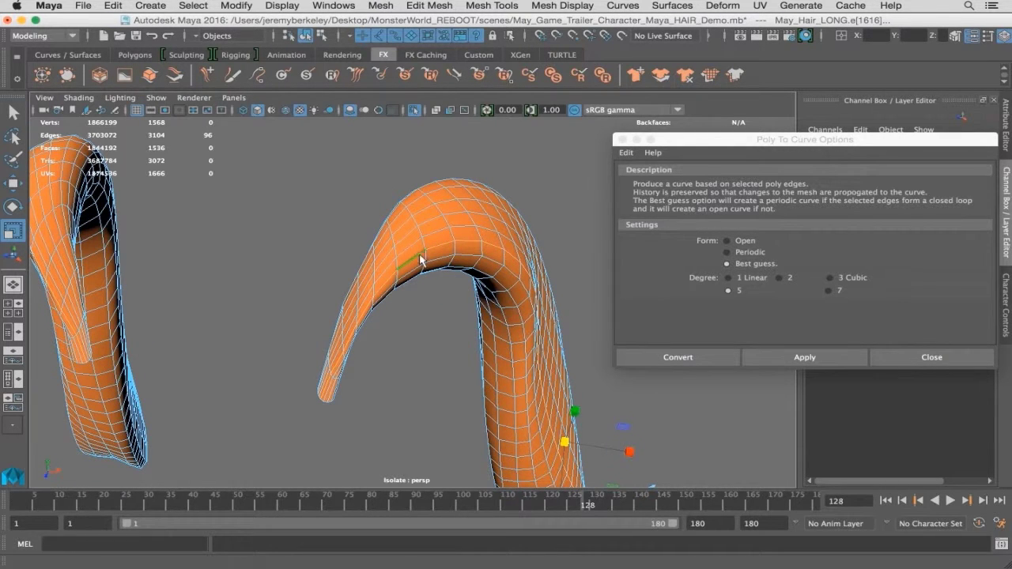
key("q")
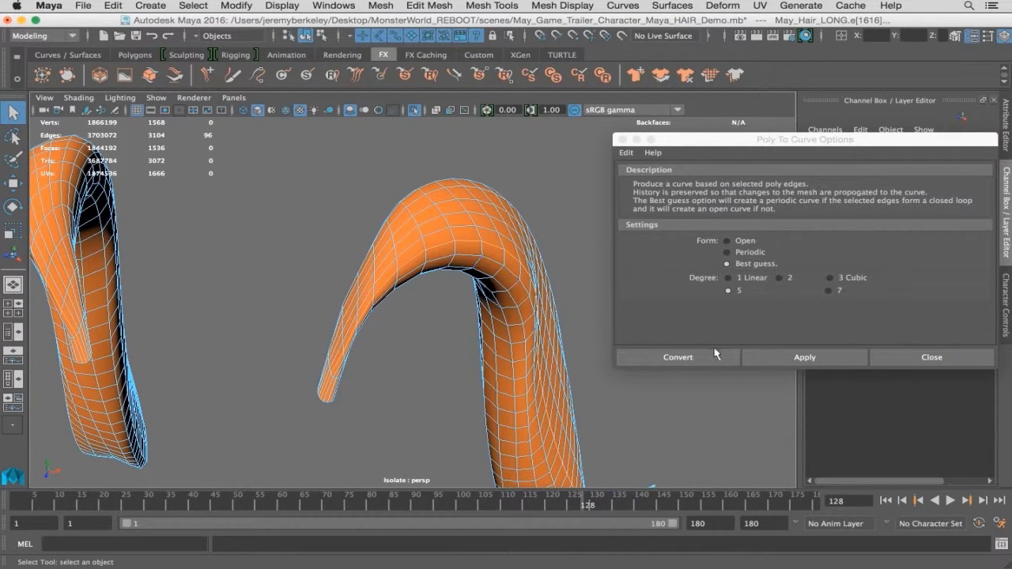
left_click(766, 360)
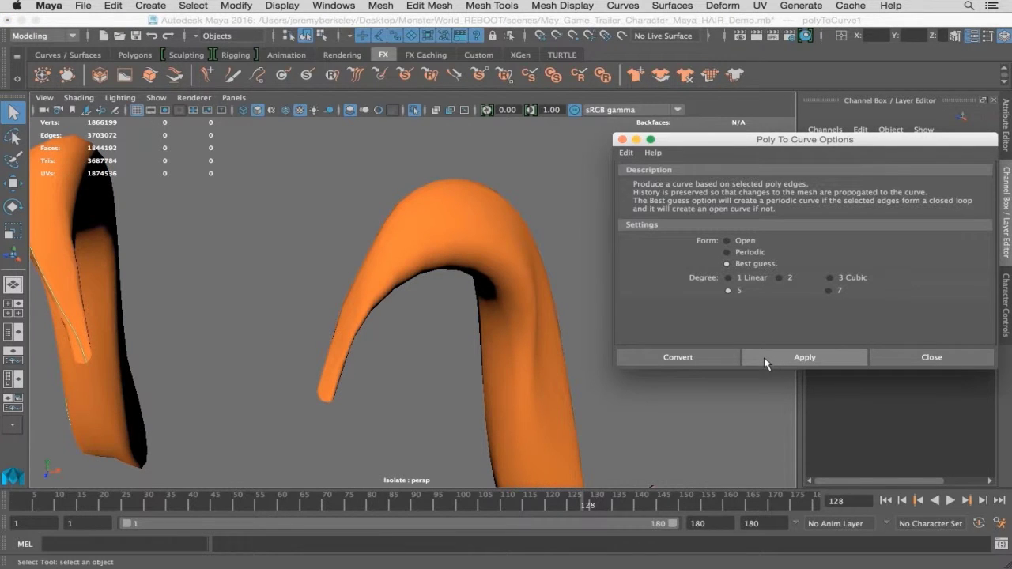
Undo the last action and turn off the Select tool's Object X symmetry
left_click_drag(463, 326, 426, 322, "alt")
key("ctrl+z")
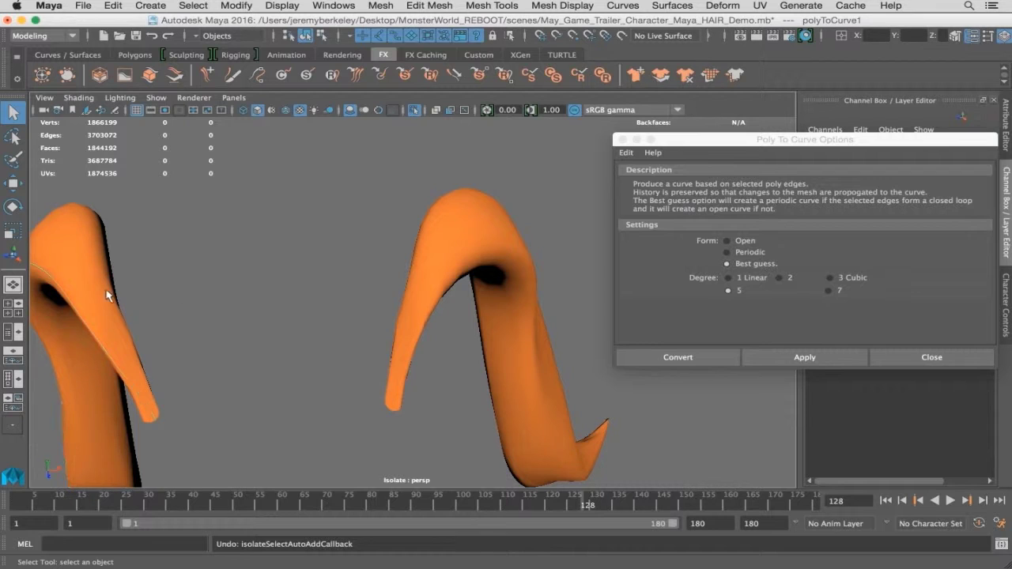
double_click(14, 119)
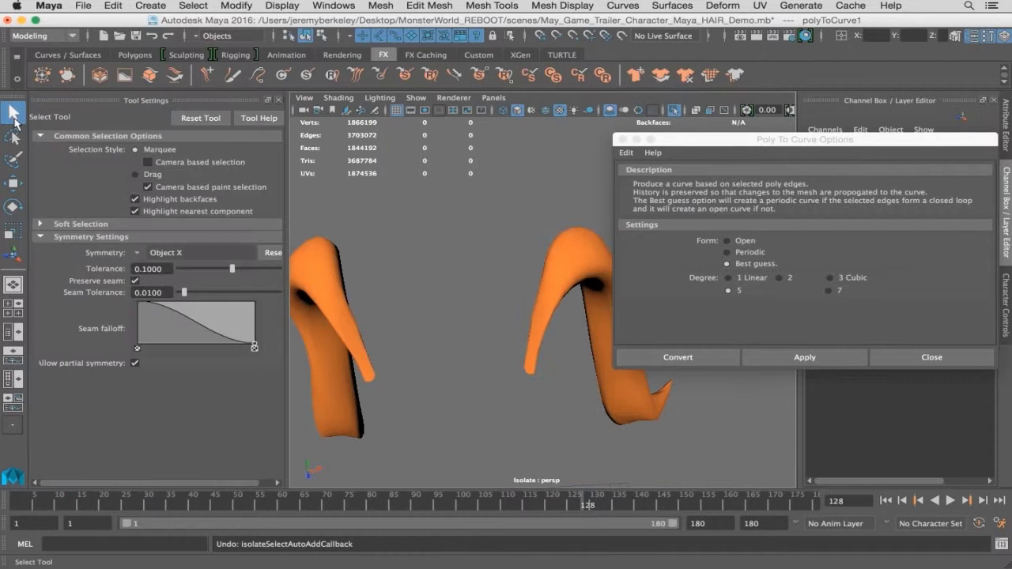
left_click(150, 253)
left_click(150, 255)
left_click(278, 100)
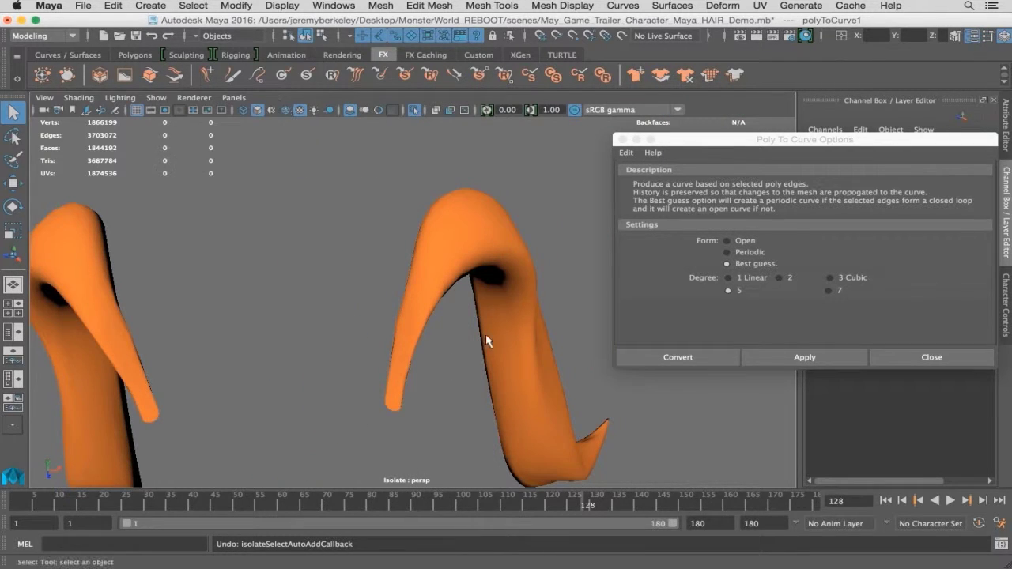
Select one lengthwise edge loop near the lower rim of a single ponytail's arch and convert it to a curve
left_click(447, 232)
left_click_drag(482, 339, 467, 341, "alt")
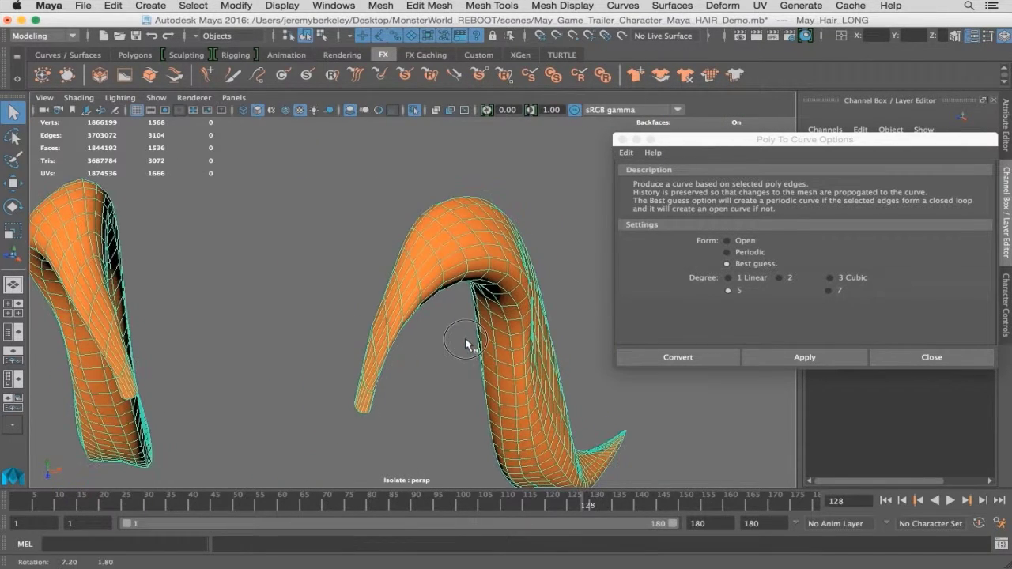
right_click(452, 232)
right_click_drag(452, 235, 449, 157)
left_click(441, 282)
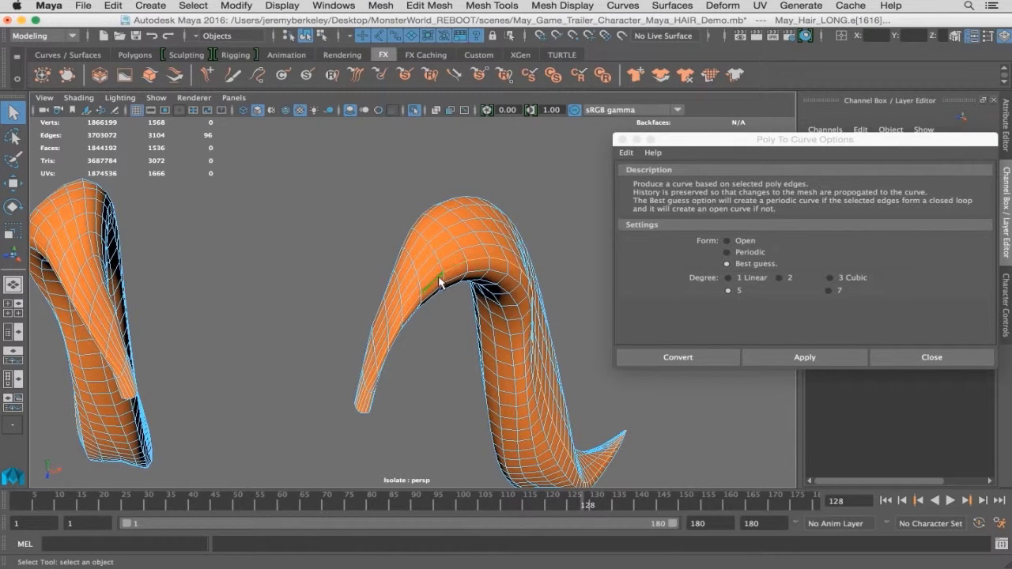
left_click(436, 285)
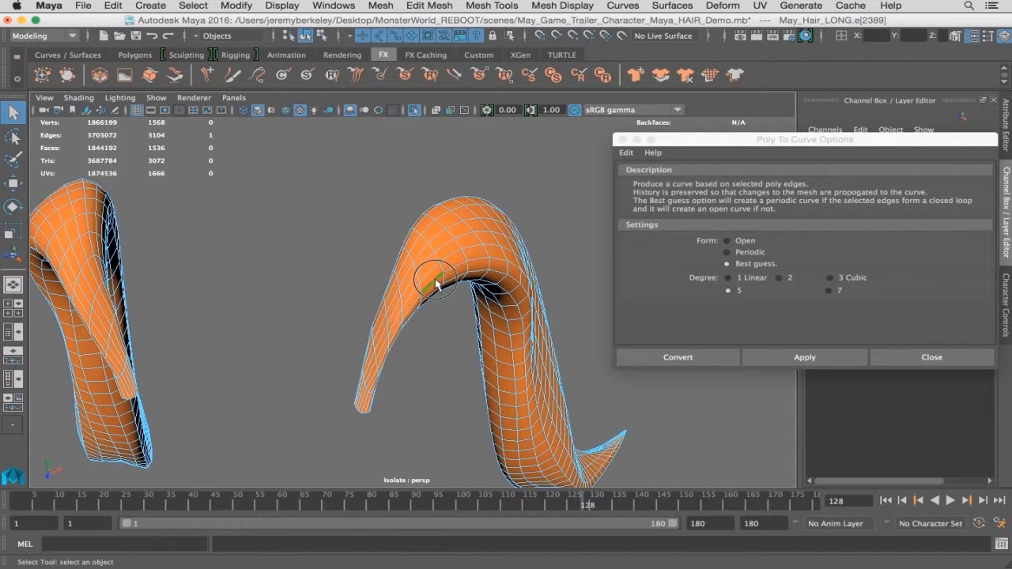
left_click_drag(481, 292, 508, 299, "alt")
left_click(762, 361)
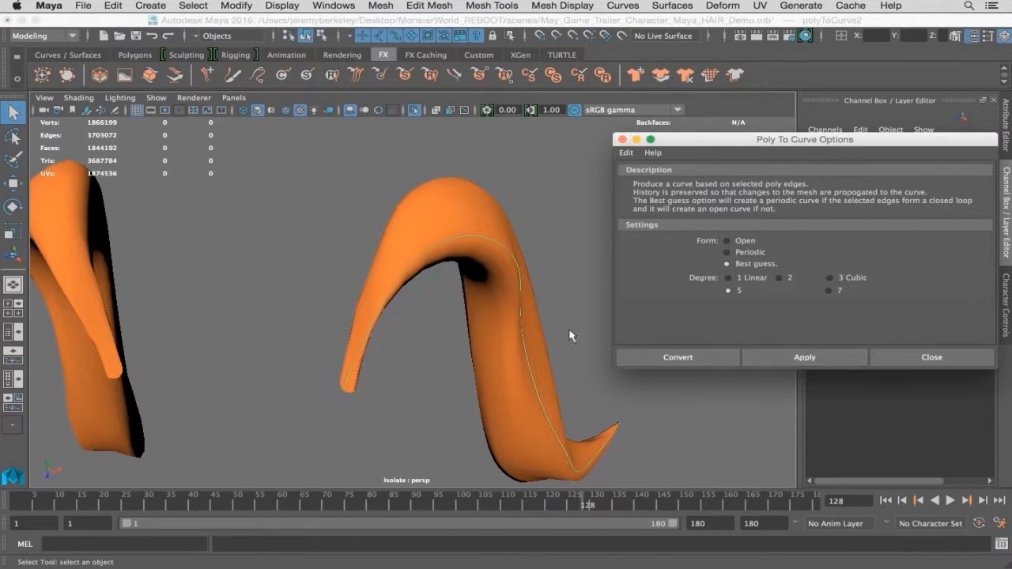
Convert the lengthwise edge loop just above the first curve on the ponytail's arch to a curve
left_click_drag(407, 300, 398, 331, "alt")
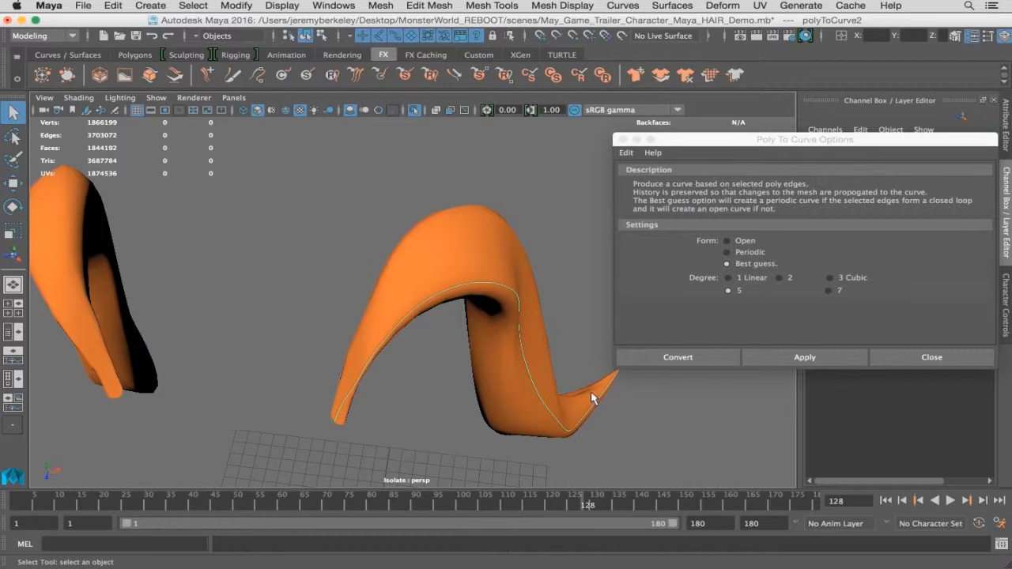
left_click_drag(511, 326, 487, 312, "alt")
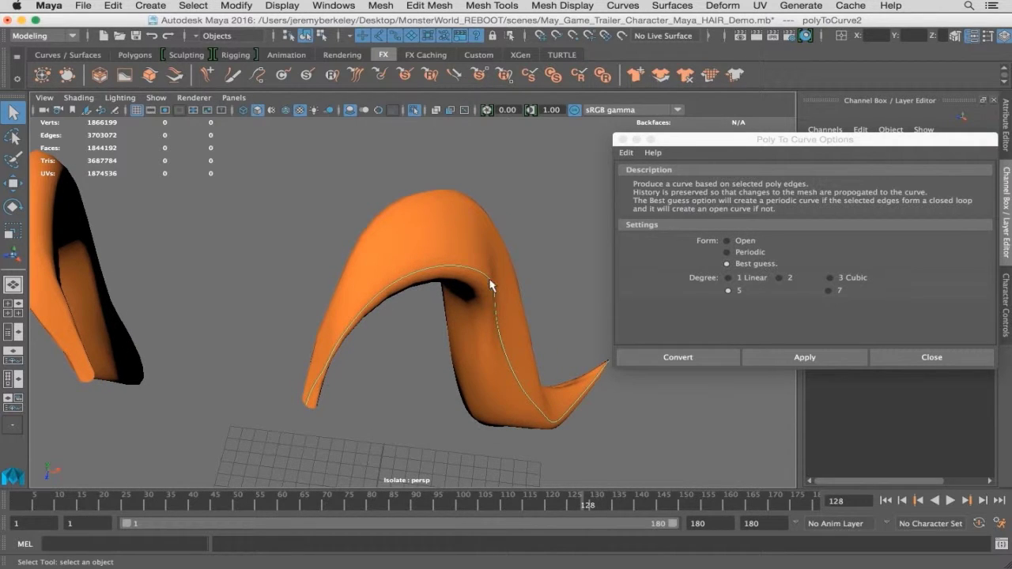
left_click_drag(467, 298, 427, 300, "alt")
left_click(367, 244)
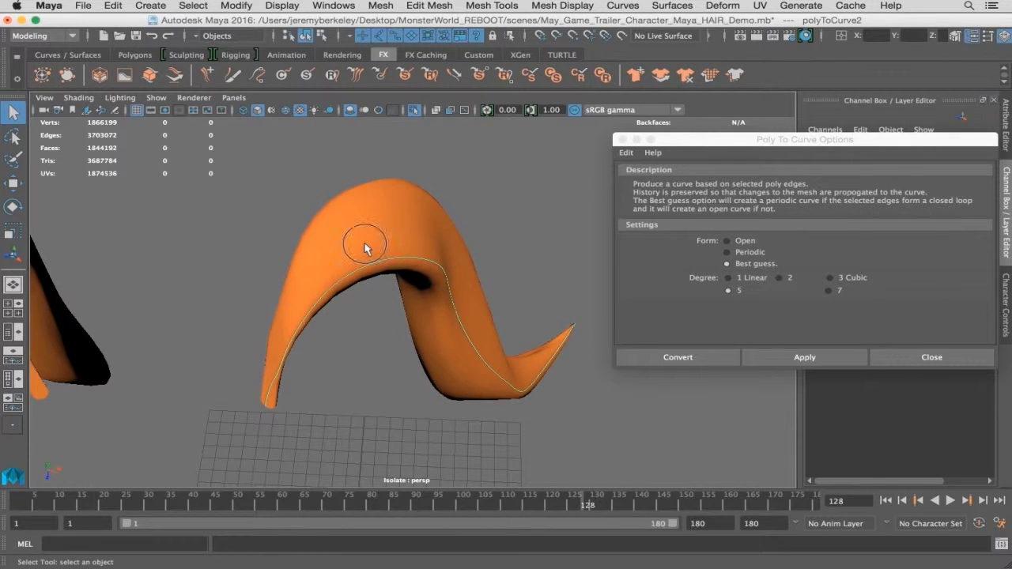
left_click_drag(340, 255, 343, 252, "alt")
right_click_drag(371, 194, 360, 161)
double_click(363, 261)
double_click(364, 267)
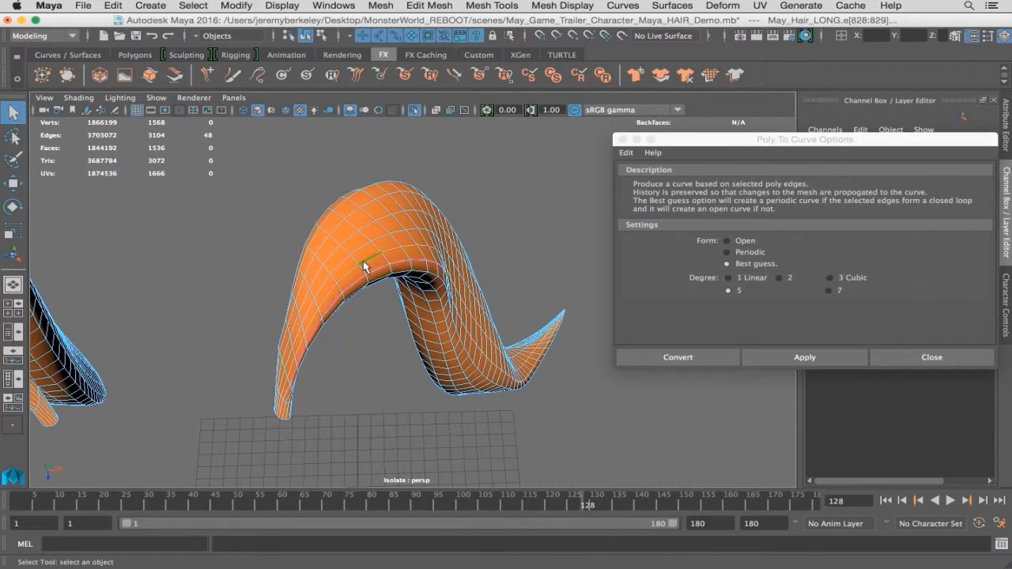
left_click(780, 359)
Create another curve from the next lengthwise edge loop up the front face of the ponytail's arch
left_click(374, 208)
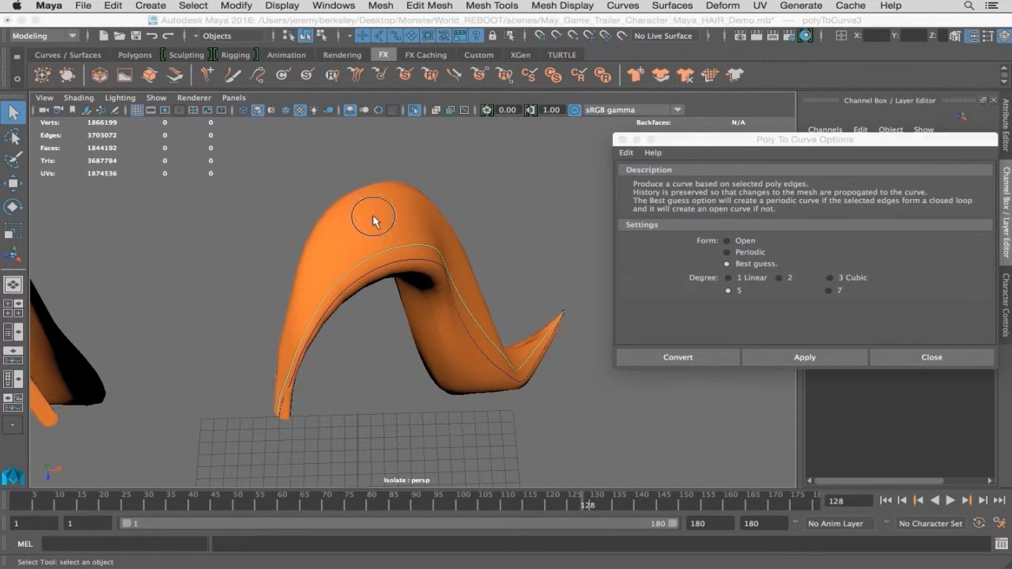
right_click_drag(374, 208, 372, 162)
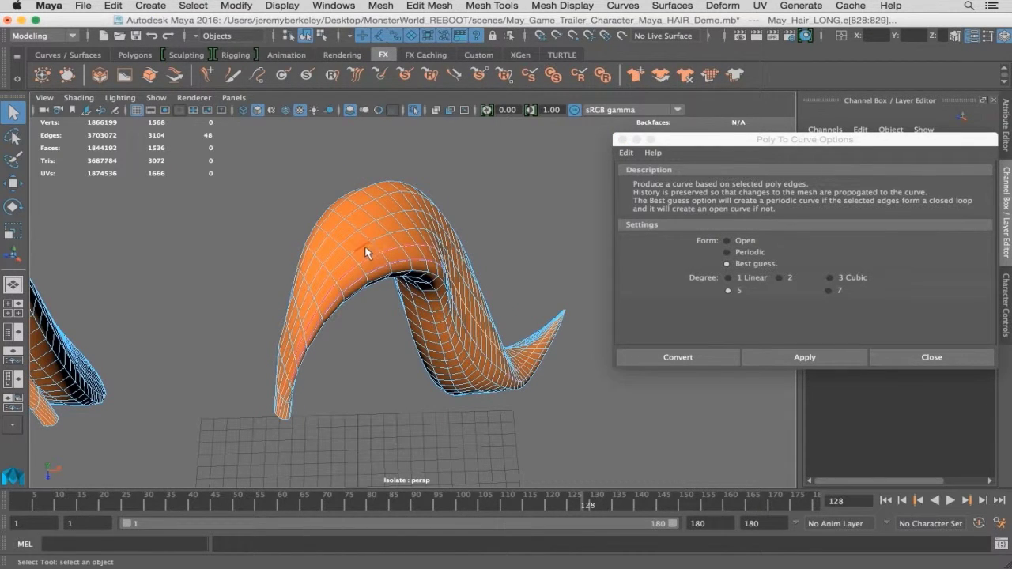
left_click(364, 251)
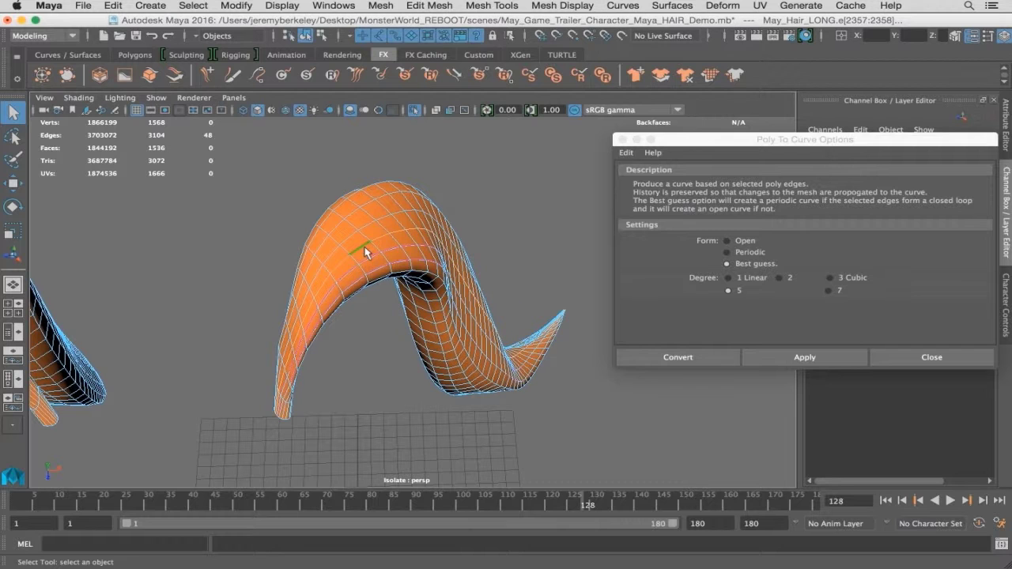
left_click(783, 353)
Convert the next two lengthwise edge loops across the top of the ponytail to separate curves
mouse_move(340, 237)
left_mouse_down("alt")
mouse_move(388, 258)
mouse_move(357, 253)
mouse_move(335, 233)
mouse_move(287, 237)
mouse_move(356, 266)
mouse_move(335, 224)
left_mouse_up("alt")
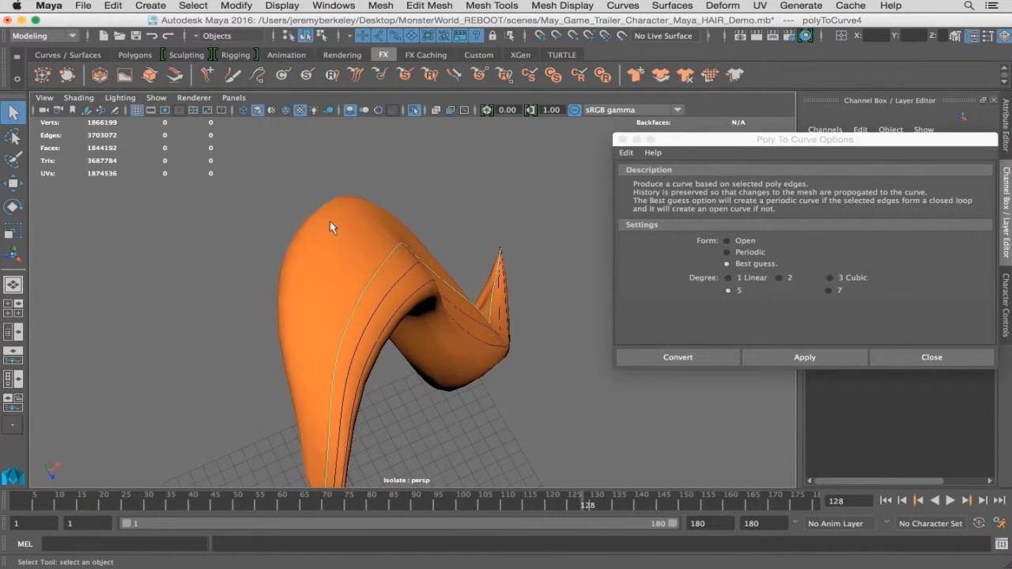
left_click(335, 224)
right_click_drag(334, 224, 366, 226)
double_click(366, 225)
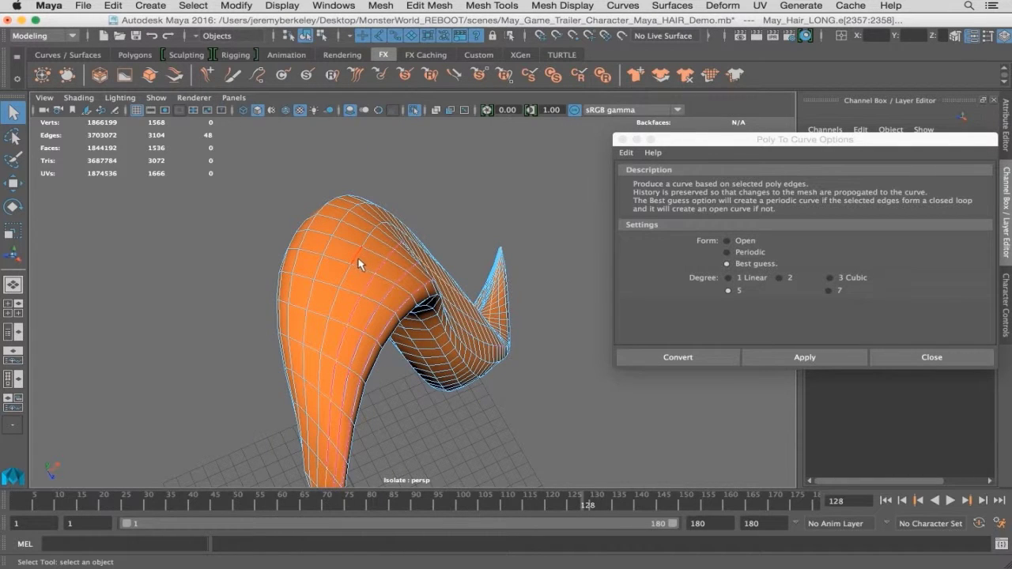
left_click(354, 258)
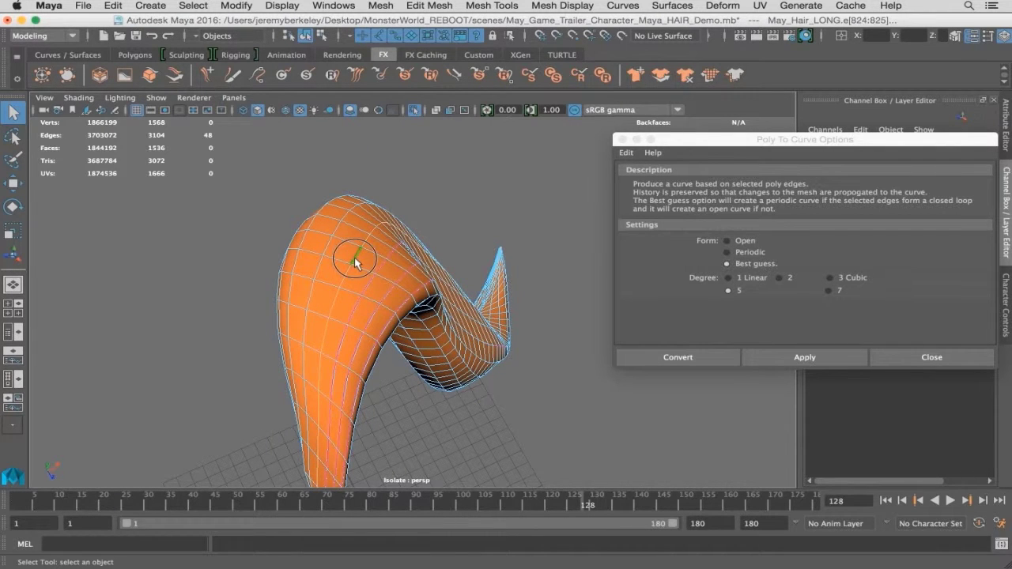
left_click(779, 355)
left_click_drag(409, 285, 348, 253, "alt")
left_click(326, 213)
right_click(327, 214)
right_click_drag(326, 218, 326, 158)
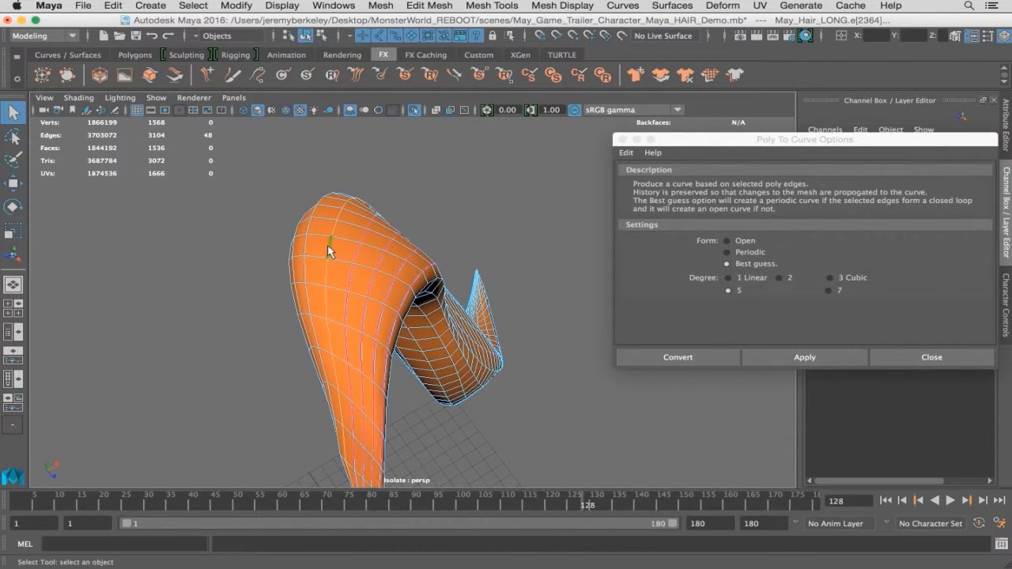
left_click(787, 357)
Convert two further lengthwise edge loops toward the ponytail's opposite side to individual curves
left_click_drag(388, 303, 459, 296, "alt")
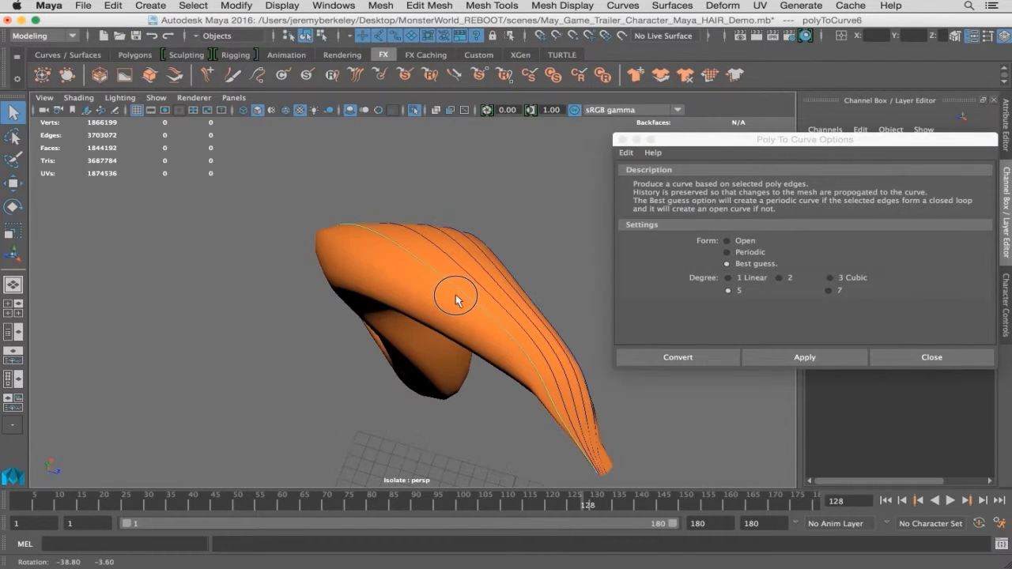
left_click(404, 273)
right_click_drag(388, 194, 388, 158)
left_click_drag(471, 338, 446, 337, "alt")
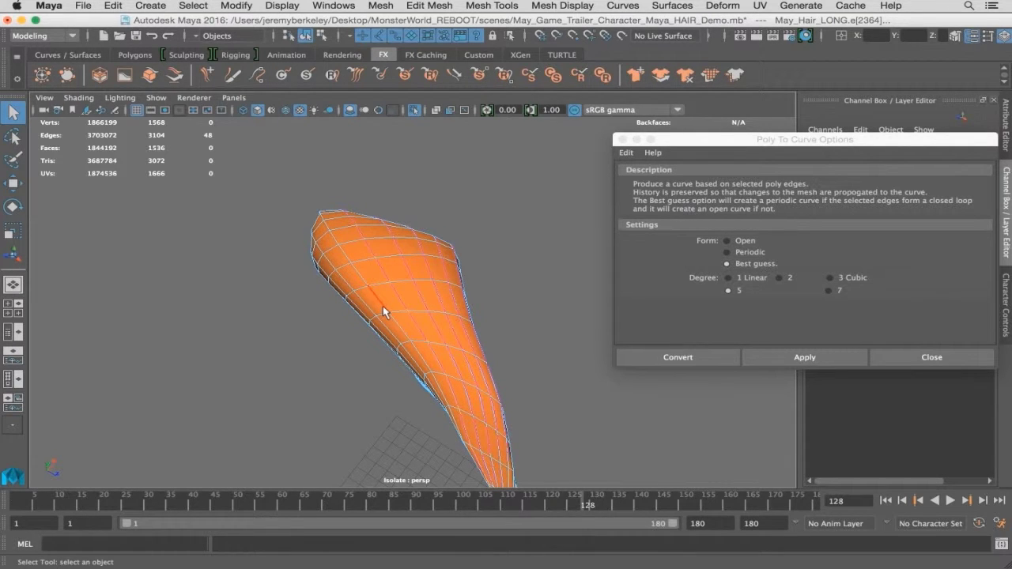
left_click(790, 355)
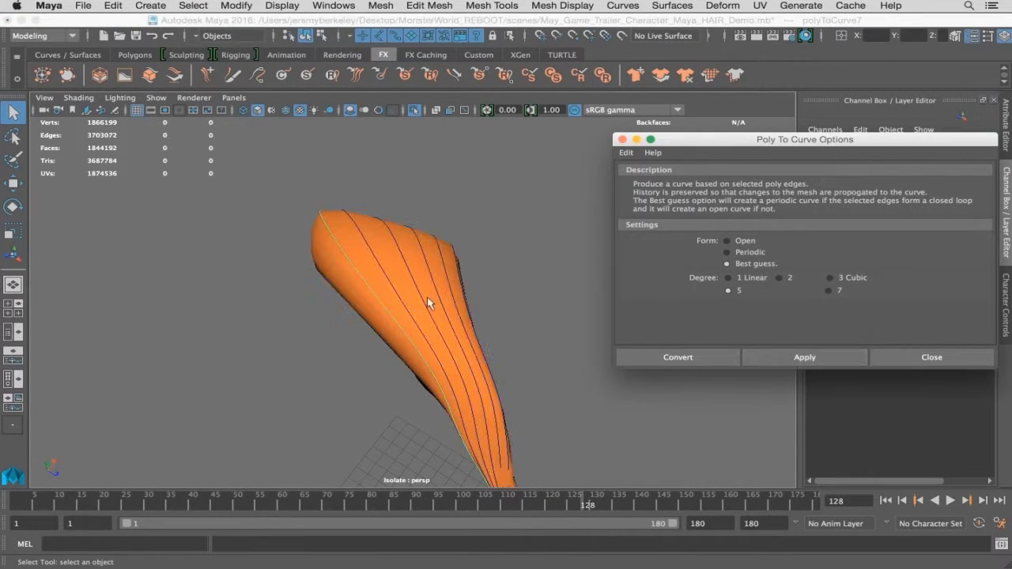
left_click_drag(427, 298, 430, 300, "alt")
left_click(377, 307)
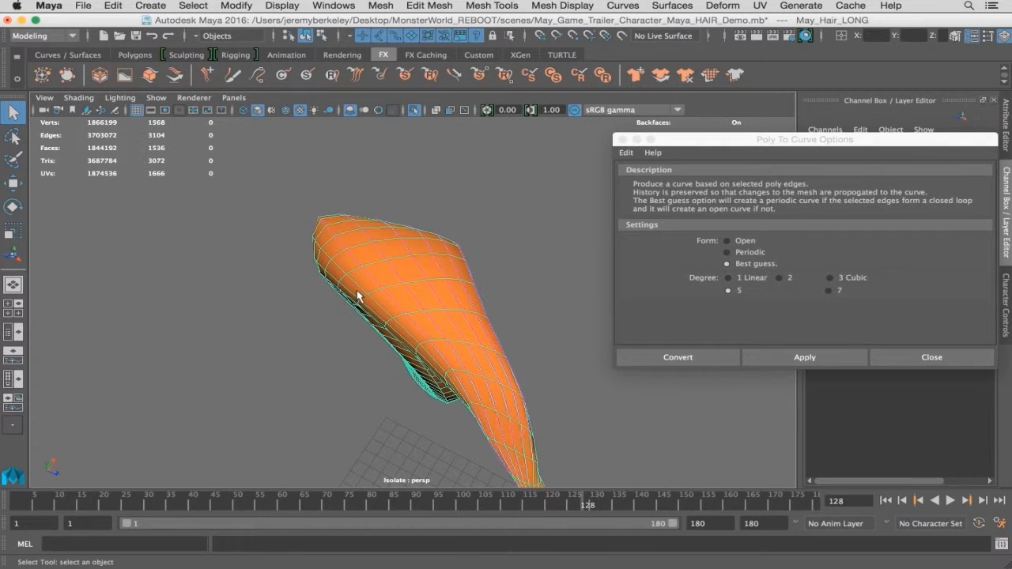
right_click_drag(357, 294, 360, 156)
left_click(358, 237)
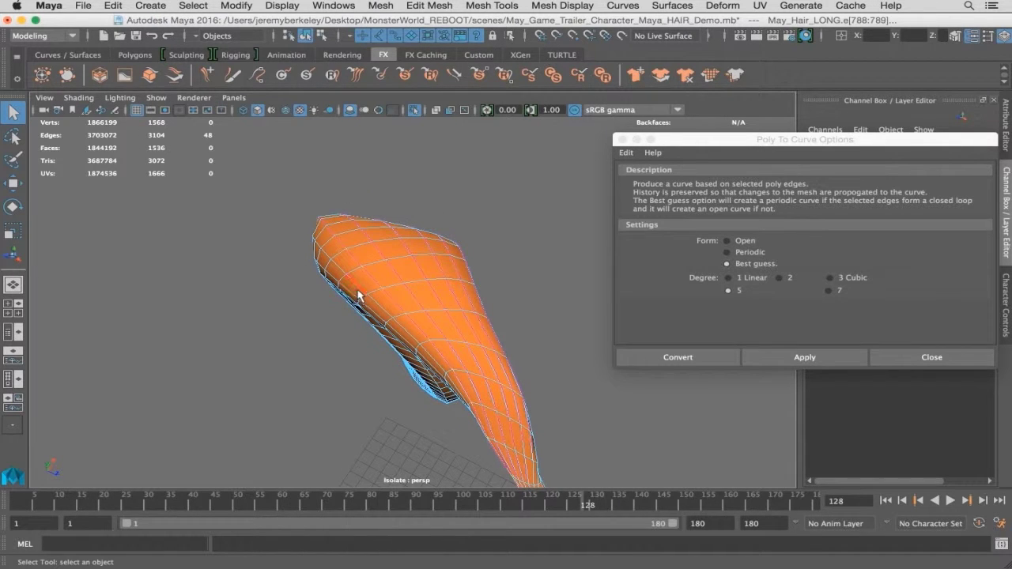
left_click(749, 357)
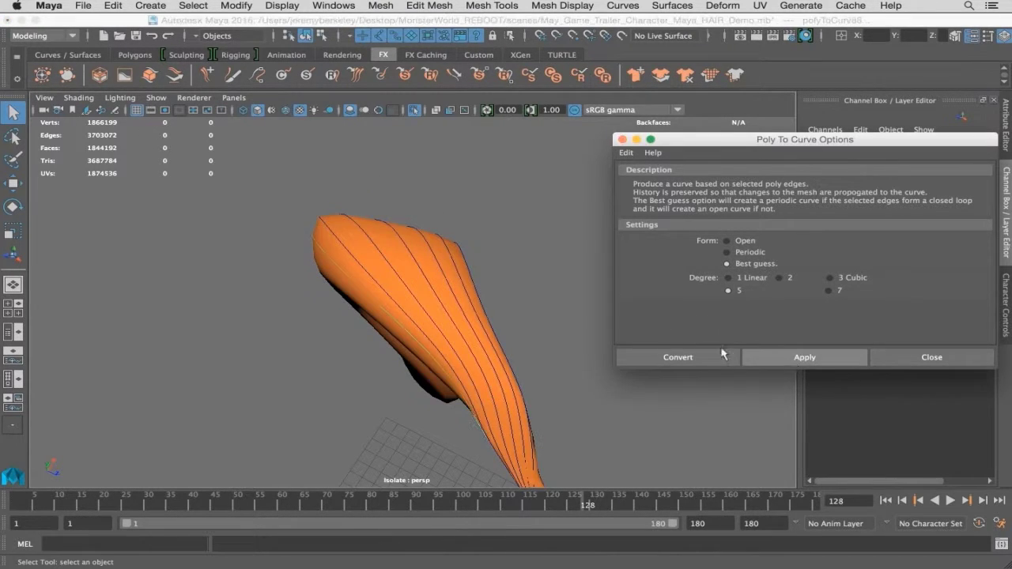
Convert the next two lengthwise edge loops on the back side of the ponytail's bend to separate curves
left_click_drag(483, 347, 327, 251, "alt")
right_click_drag(327, 251, 324, 158)
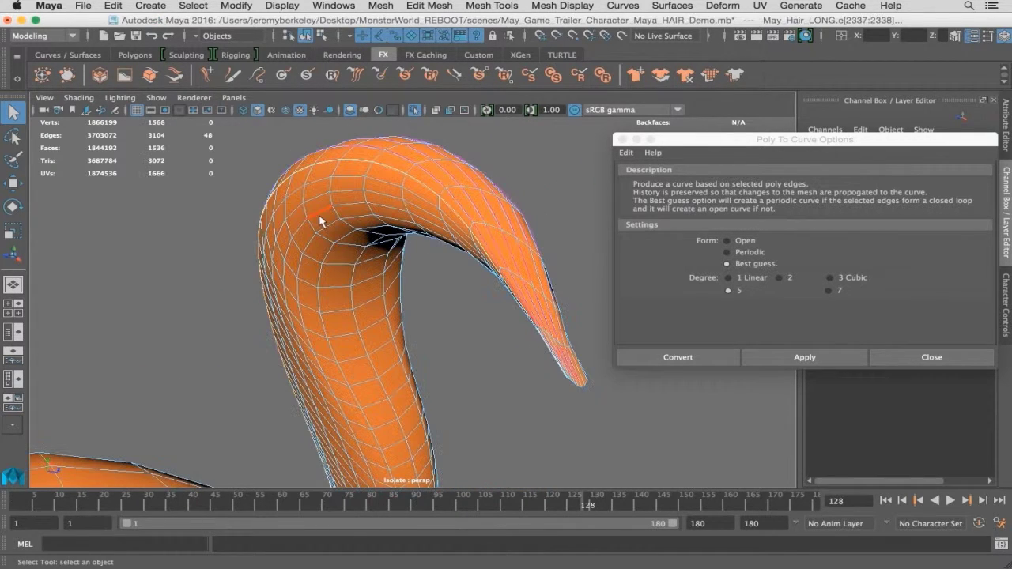
double_click(347, 179)
left_click(798, 356)
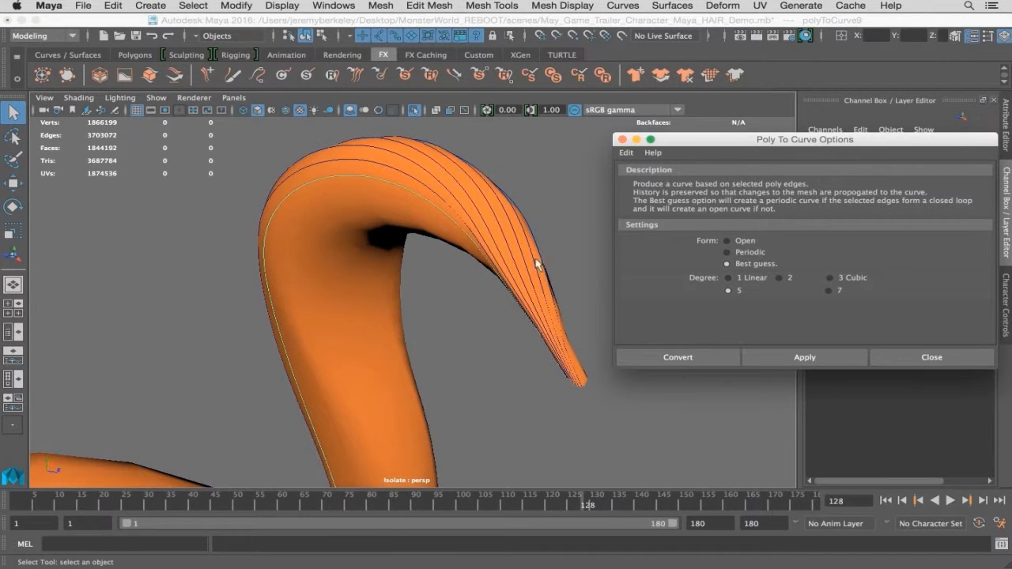
left_click(361, 205)
right_click_drag(351, 198, 351, 158)
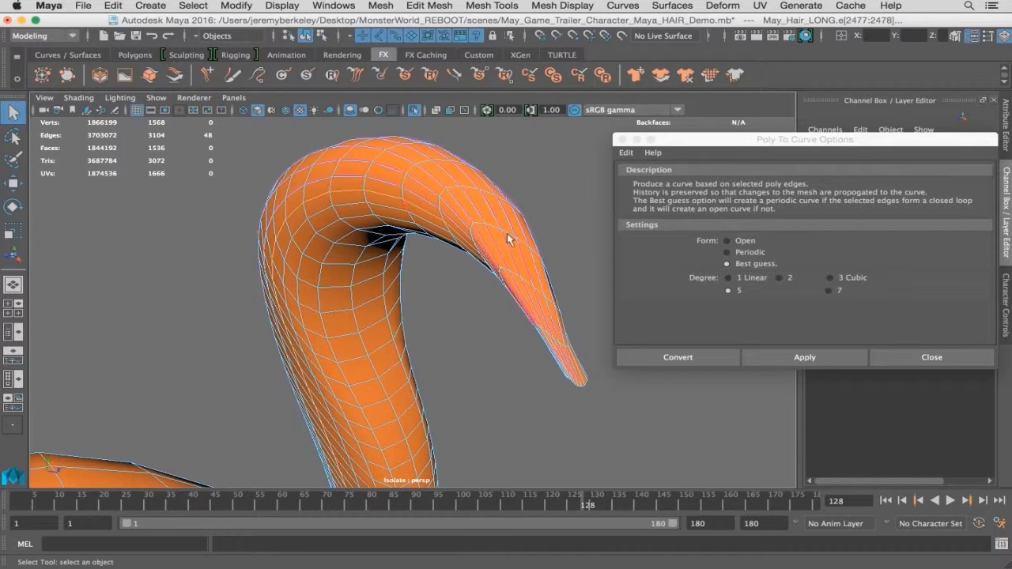
left_click(799, 357)
Create a curve from the next lengthwise edge loop toward the inside of the ponytail's bend
left_click_drag(441, 283, 360, 215, "alt")
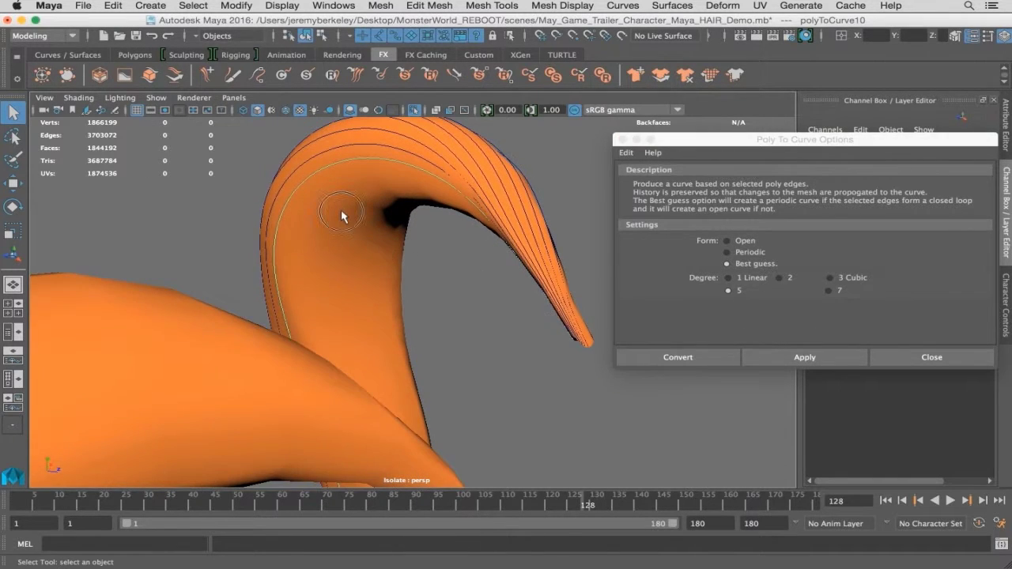
left_click(343, 217)
middle_click_drag(383, 236, 384, 258, "alt")
right_click_drag(330, 251, 334, 162, "alt")
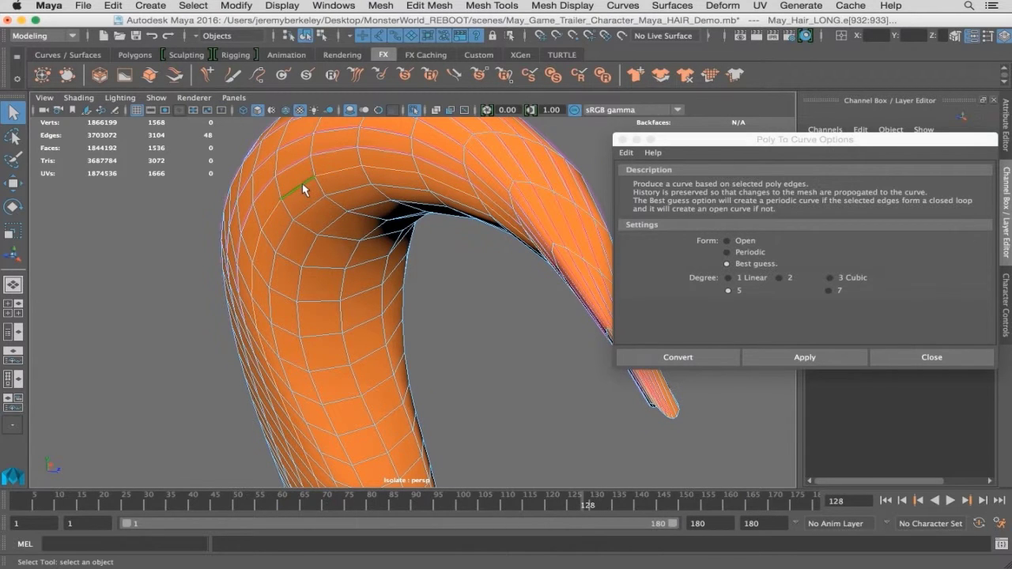
left_click(772, 357)
Convert two more lengthwise edge loops, each closer to the hollow under the bend, to individual curves
left_click_drag(470, 309, 437, 301, "alt")
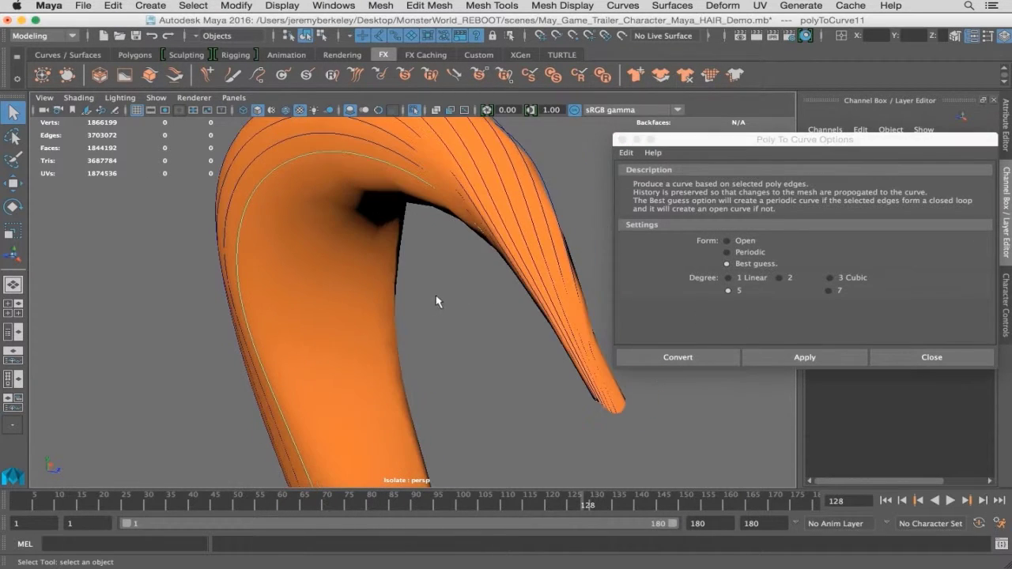
left_click(351, 269)
right_click_drag(276, 201, 274, 157)
double_click(284, 194)
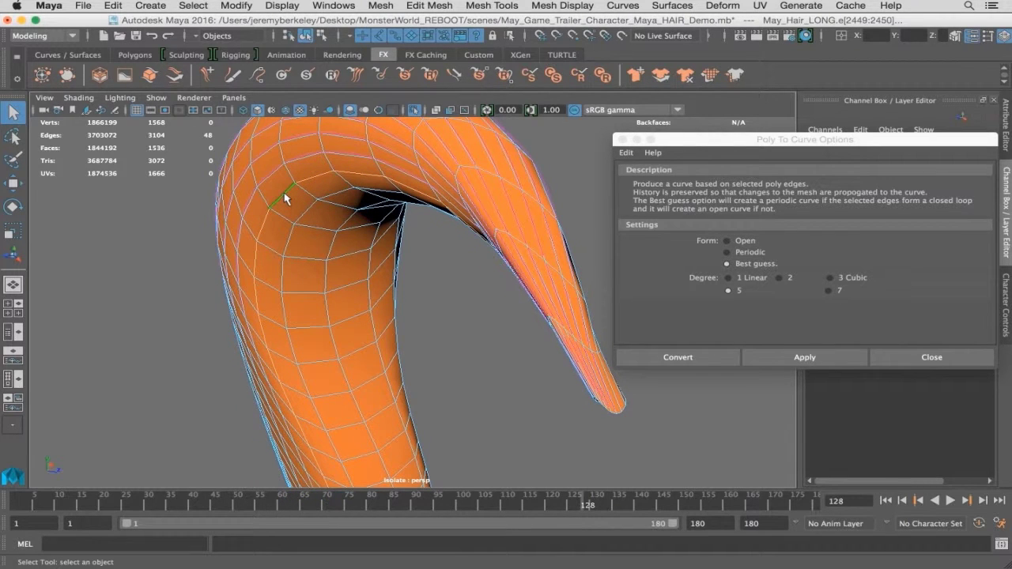
key("g")
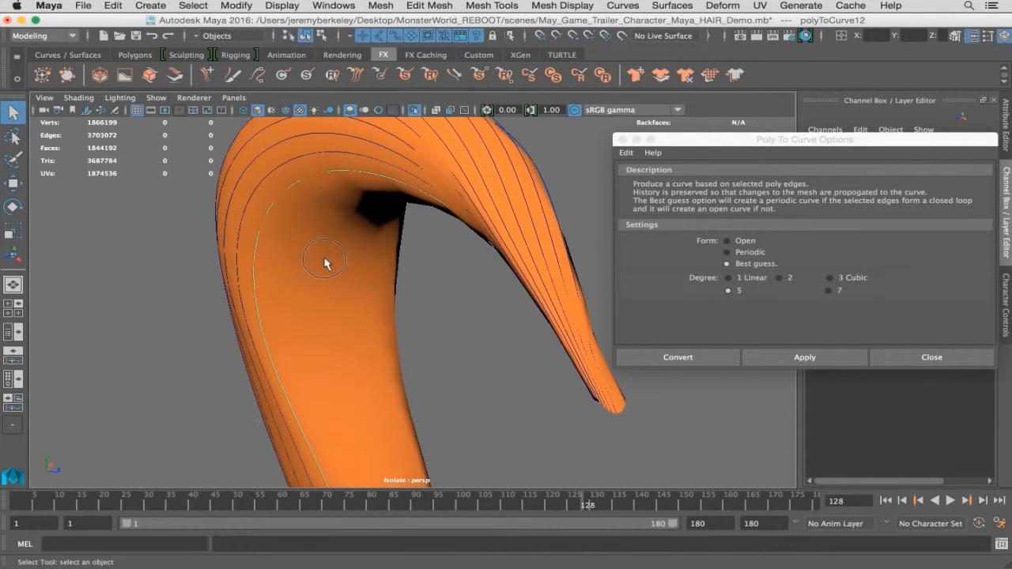
left_click(325, 264)
right_click(309, 193)
left_click(308, 160)
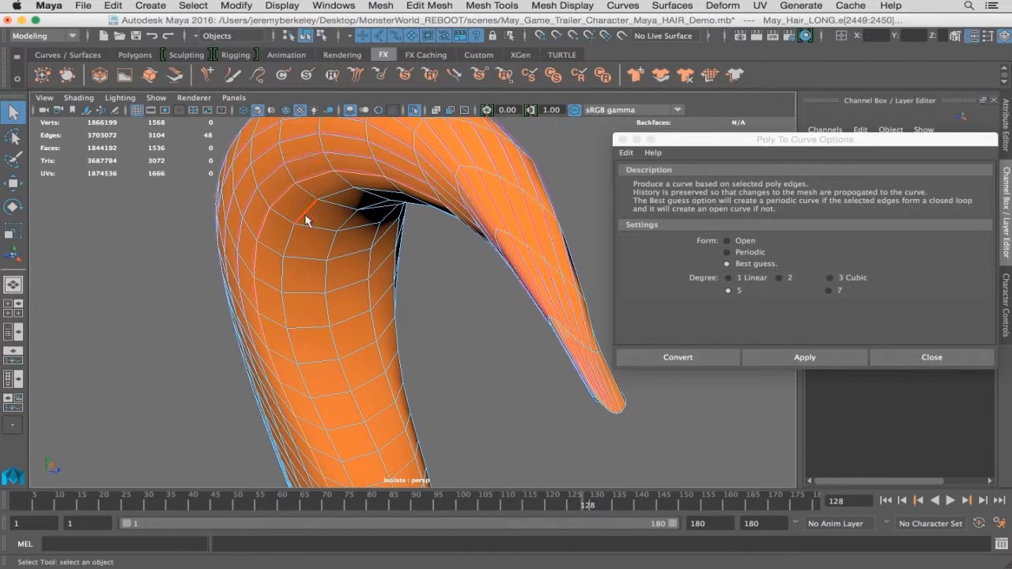
double_click(308, 221)
key("g")
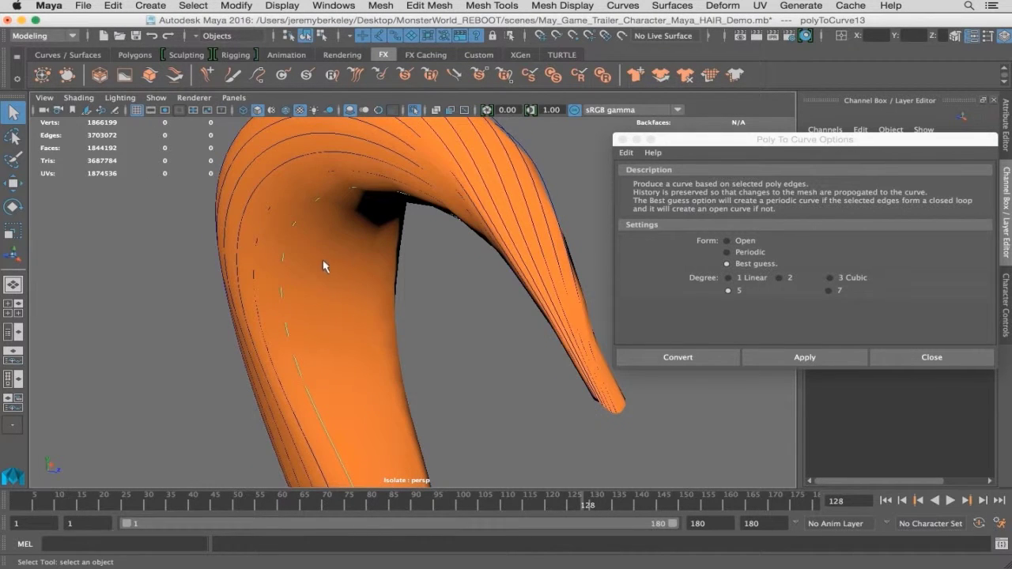
Convert two more lengthwise edge loops running down from the dark hollow under the ponytail's bend to individual curves
left_click(359, 247)
right_click(357, 192)
left_click(357, 157)
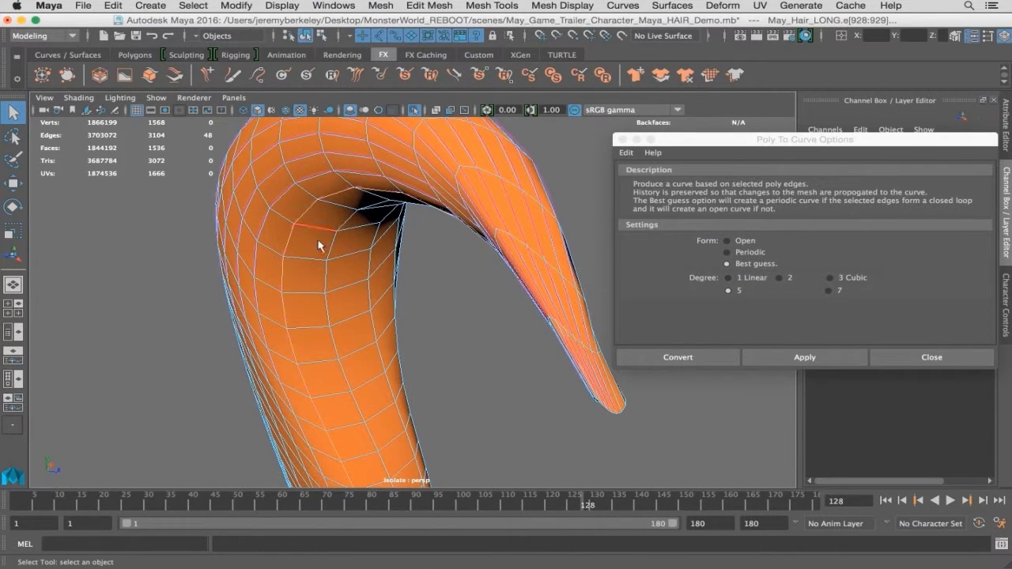
left_click(333, 251)
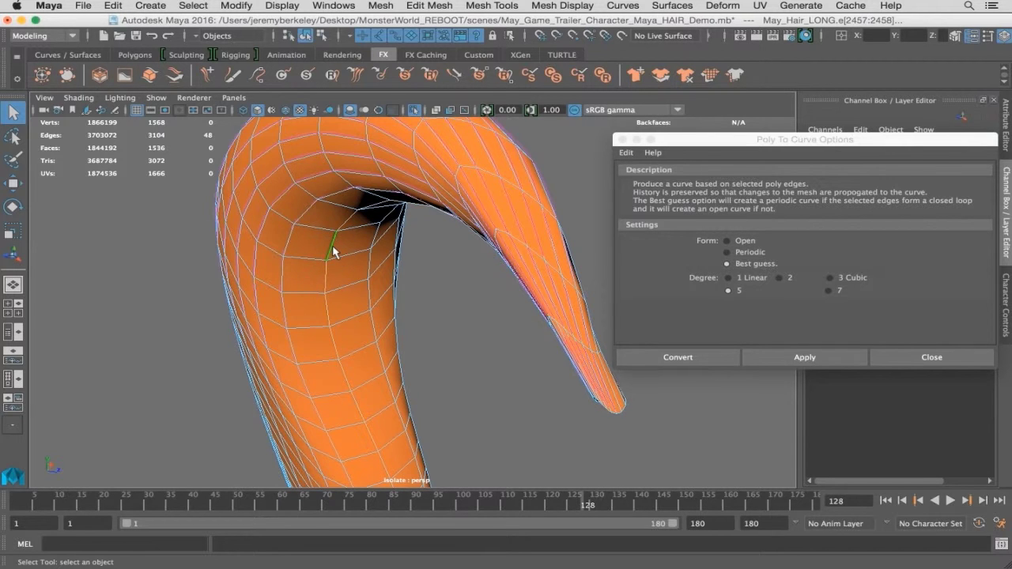
key("g")
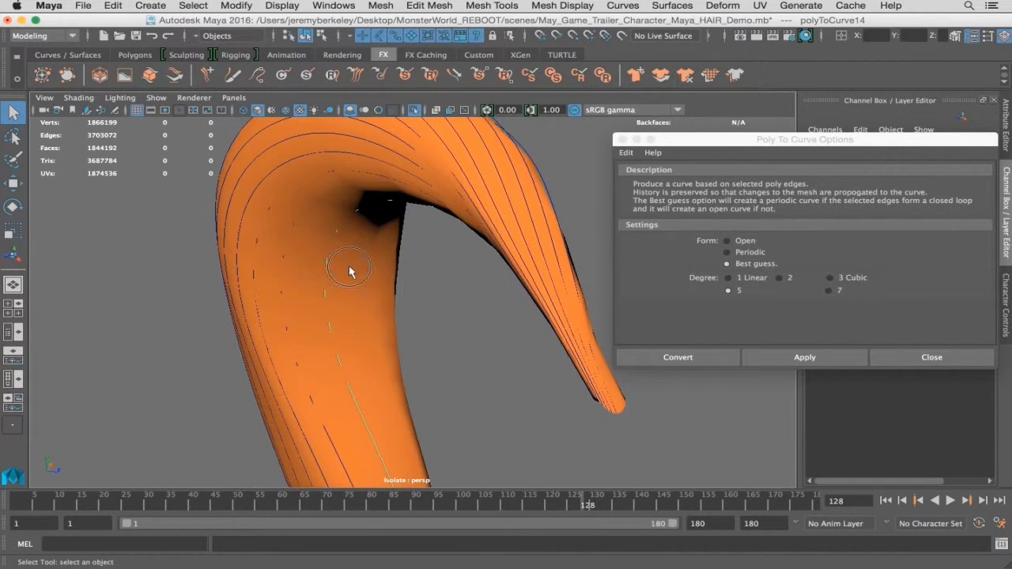
left_click(356, 269)
right_click(361, 263)
left_click(357, 158)
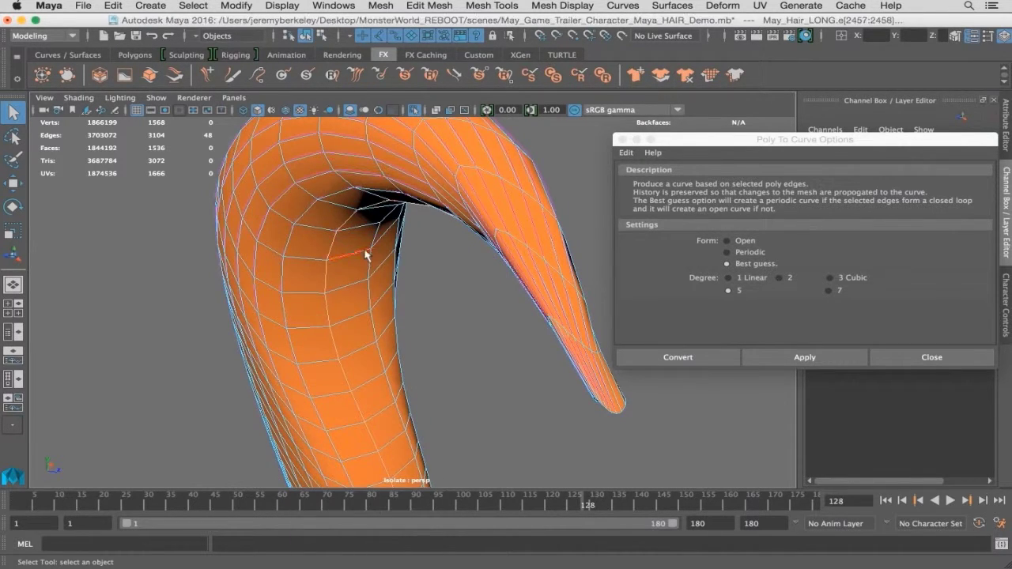
left_click(370, 267)
key("g")
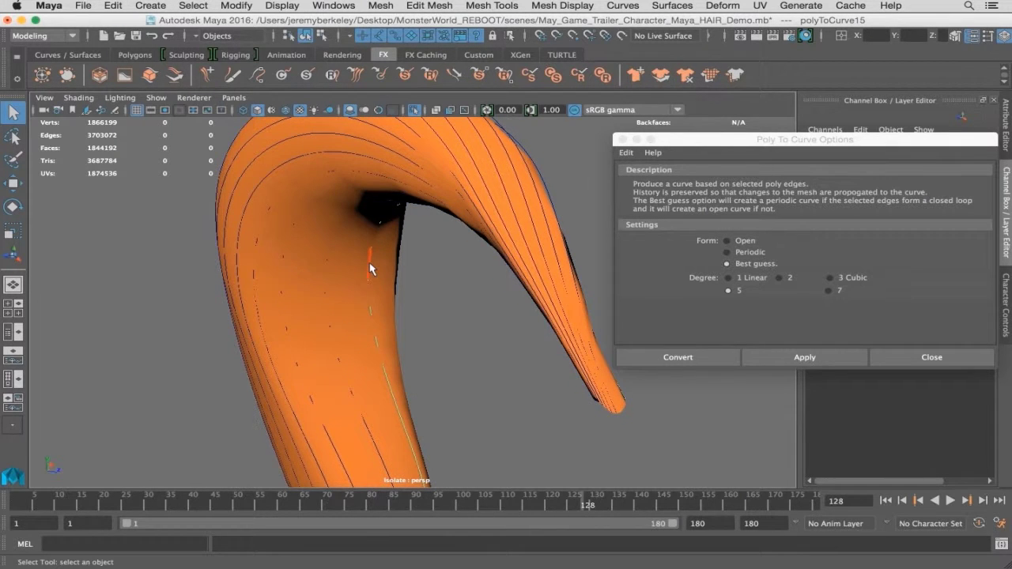
Convert the two remaining lengthwise edge loops on the other side of the ponytail's bend to separate curves
left_click_drag(387, 275, 336, 288, "alt")
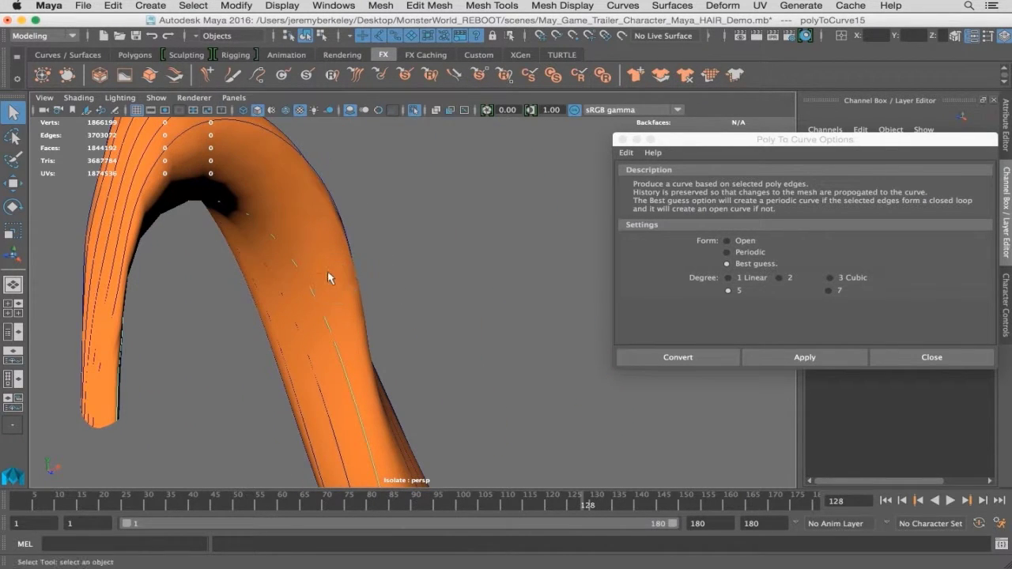
left_click(318, 247)
right_click_drag(317, 247, 320, 148)
left_click(312, 233)
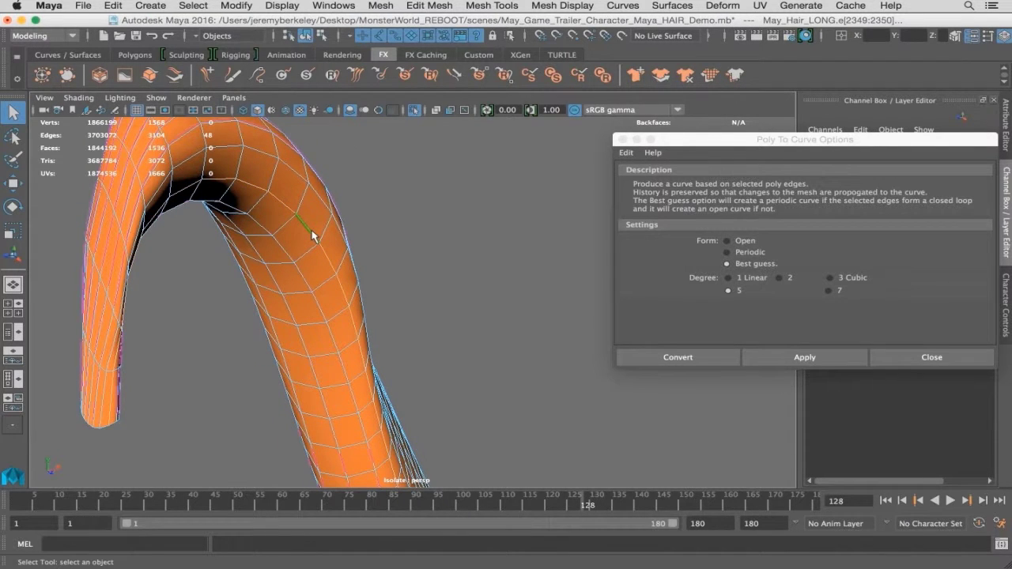
key("g")
mouse_move(311, 236)
left_mouse_down("alt")
mouse_move(350, 227)
mouse_move(329, 238)
left_mouse_up("alt")
left_click(300, 240)
right_click_drag(300, 229, 301, 154)
double_click(303, 233)
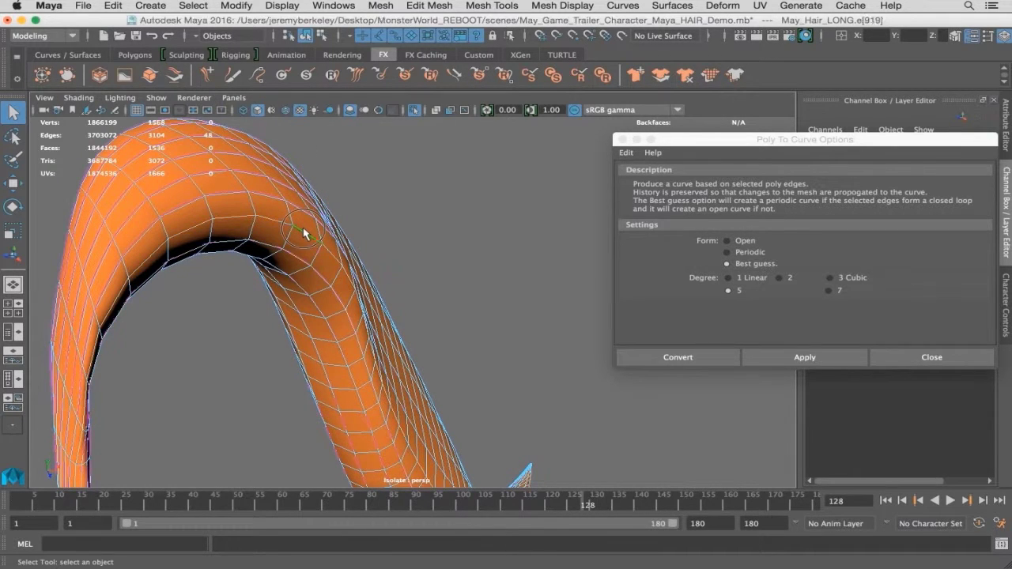
key("g")
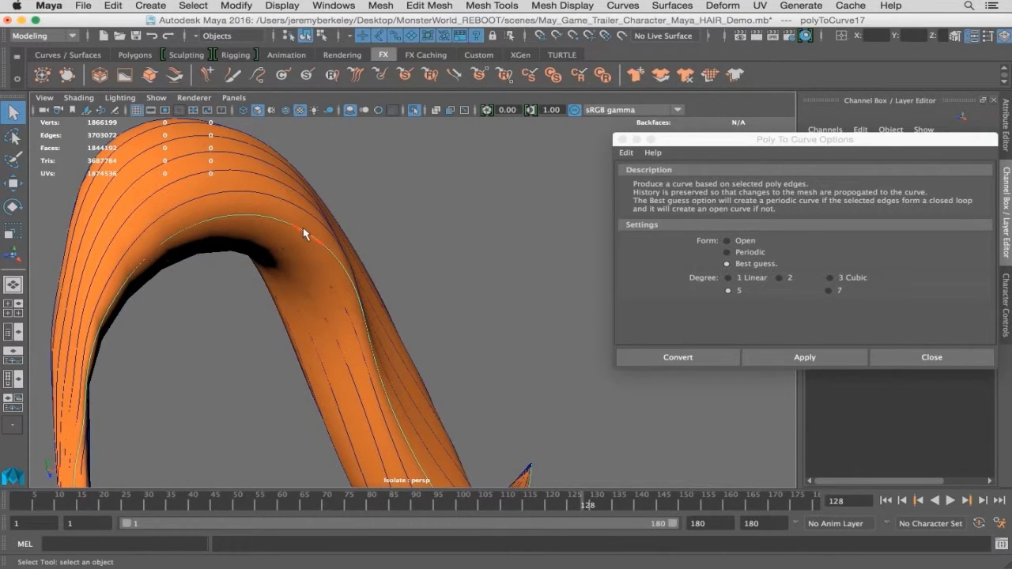
Switch to the front view and display the control vertices of the most recently converted ponytail curve
left_click_drag(397, 229, 359, 307, "alt")
middle_click_drag(359, 307, 393, 167, "alt")
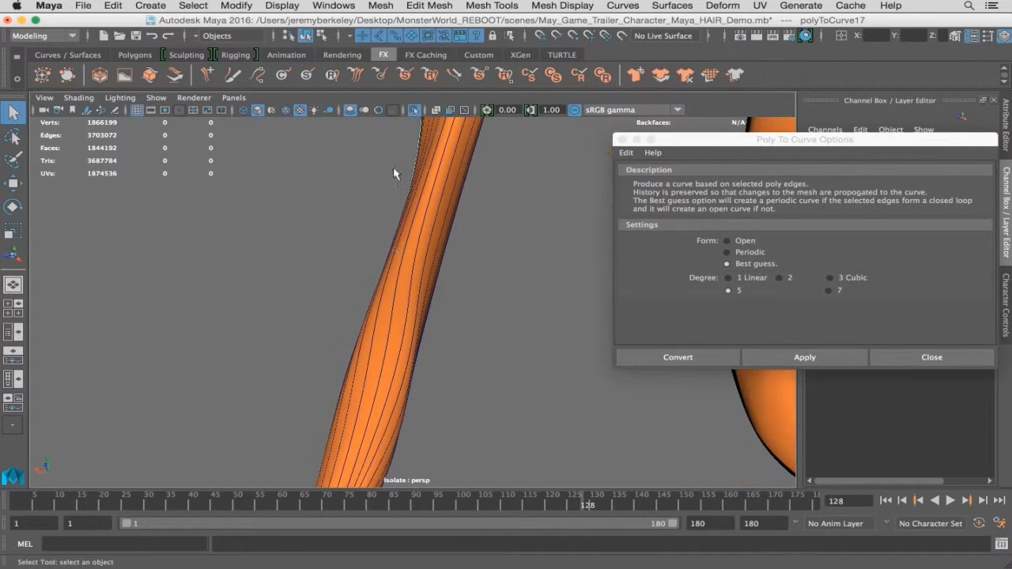
right_click_drag(498, 390, 425, 376, "alt")
left_click_drag(426, 381, 404, 365, "alt")
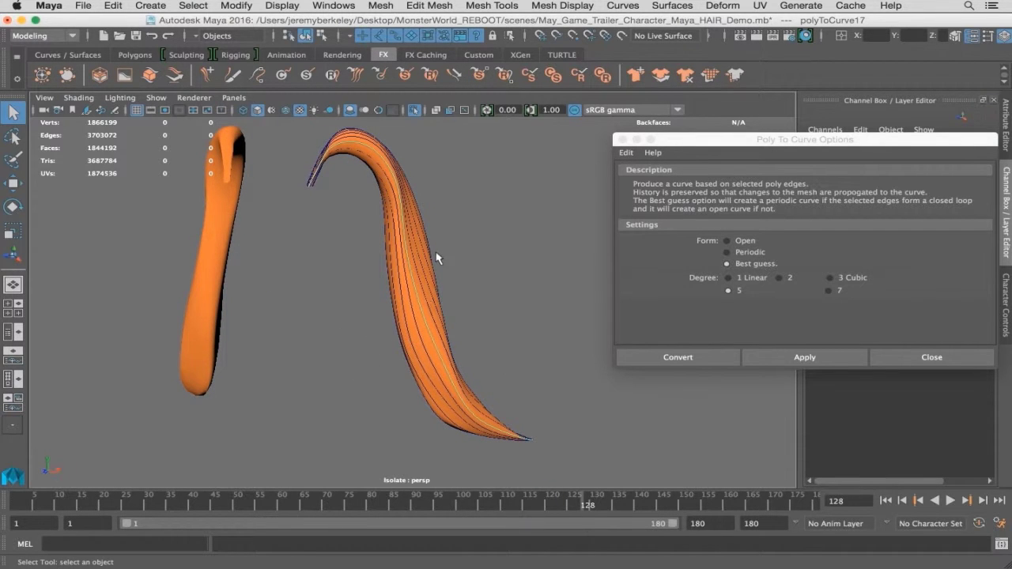
key("space")
left_click_drag(437, 254, 438, 289)
middle_click_drag(439, 289, 365, 236, "alt")
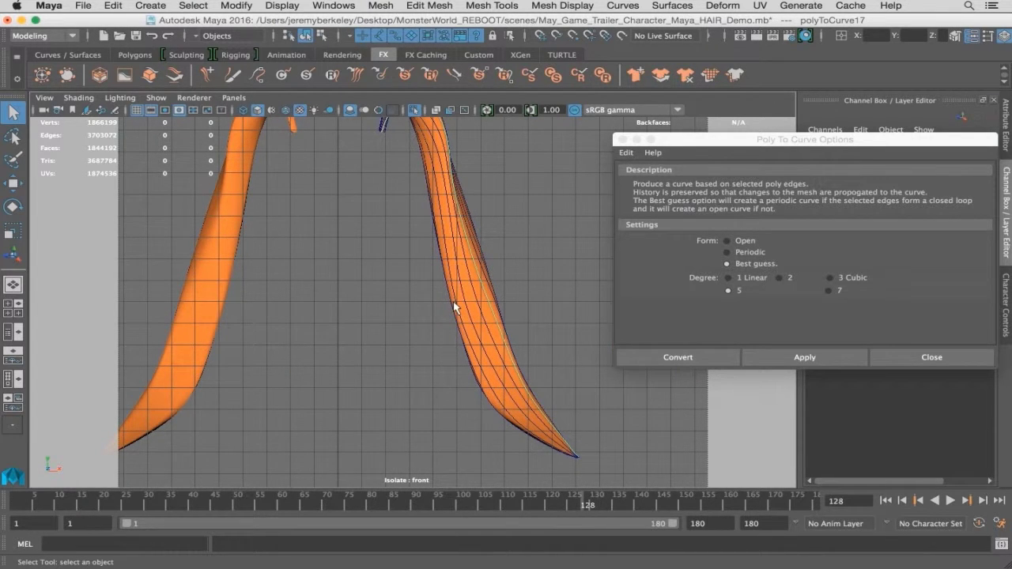
scroll(453, 302, "up", 3)
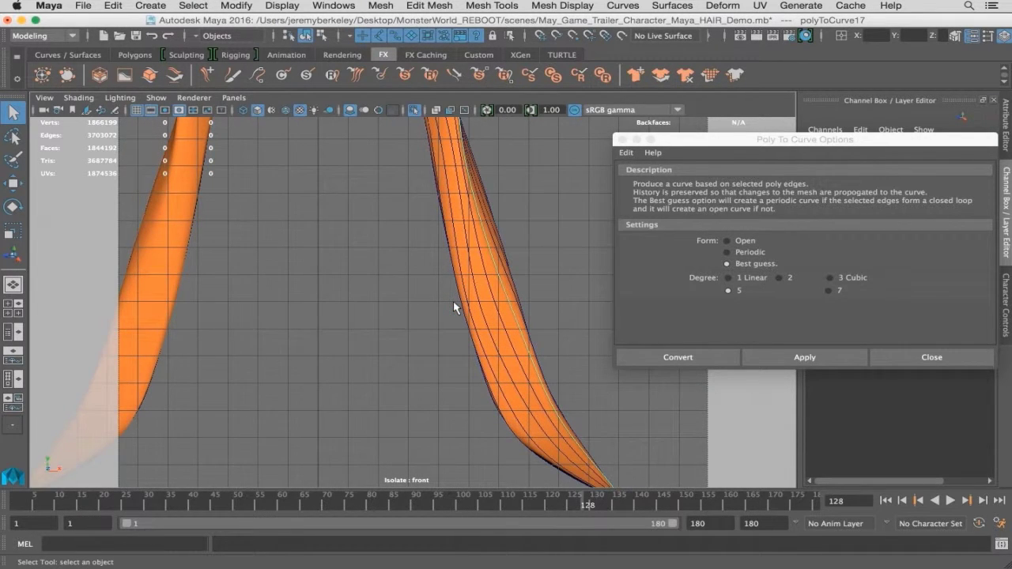
middle_click_drag(507, 330, 330, 239, "alt")
right_click_drag(427, 289, 454, 311, "alt")
right_click_drag(491, 230, 435, 229)
Move the curve's last two control vertices outward past the ponytail's lower tip to form an upward hook
middle_click_drag(389, 259, 257, 129, "alt")
right_click_drag(295, 242, 479, 270, "alt")
middle_click_drag(274, 264, 486, 242, "alt")
right_click_drag(363, 239, 477, 255, "alt")
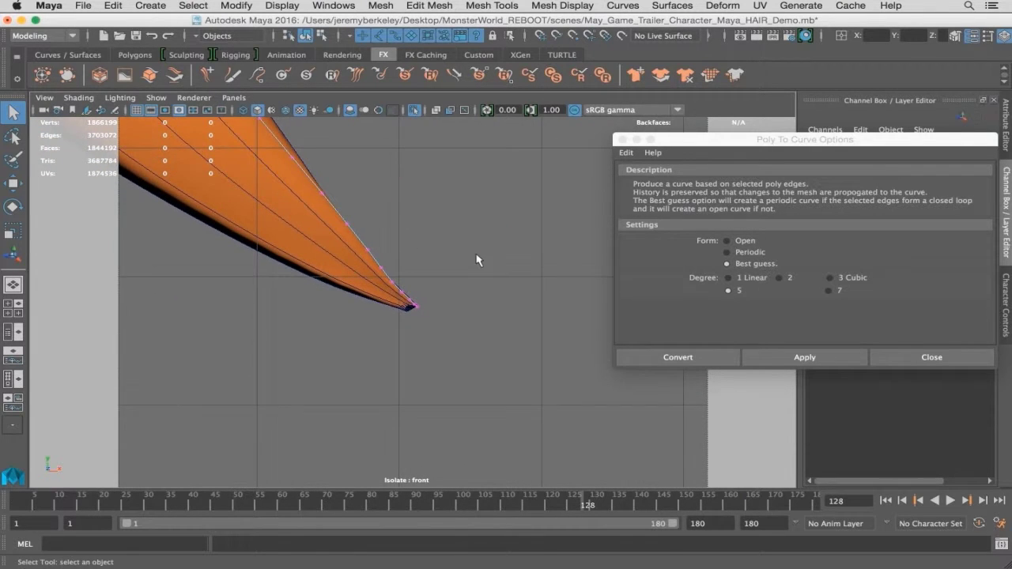
middle_click_drag(431, 246, 372, 248, "alt")
right_click_drag(373, 249, 440, 255, "alt")
right_click_drag(405, 308, 436, 311, "alt")
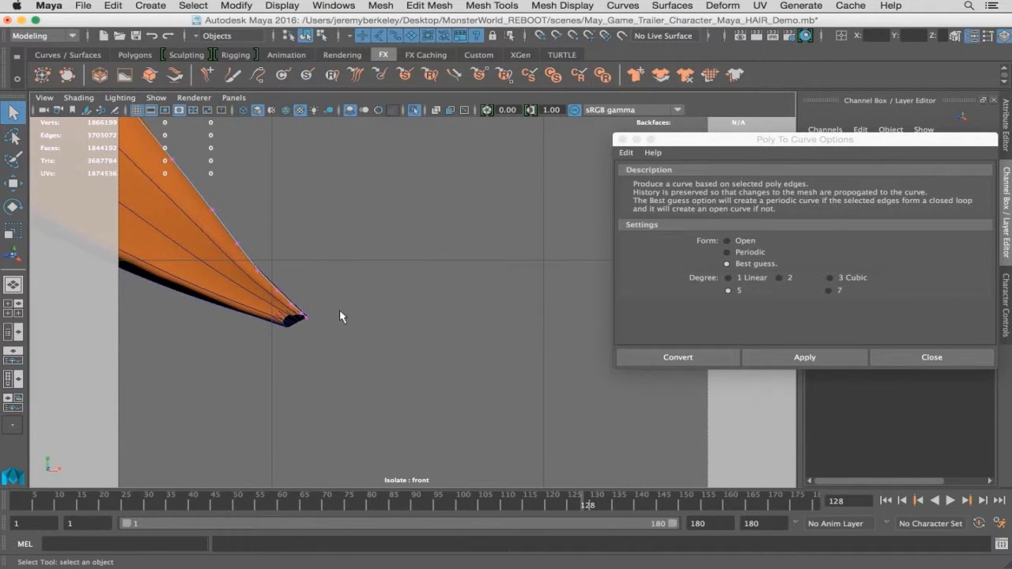
left_click_drag(340, 310, 276, 348)
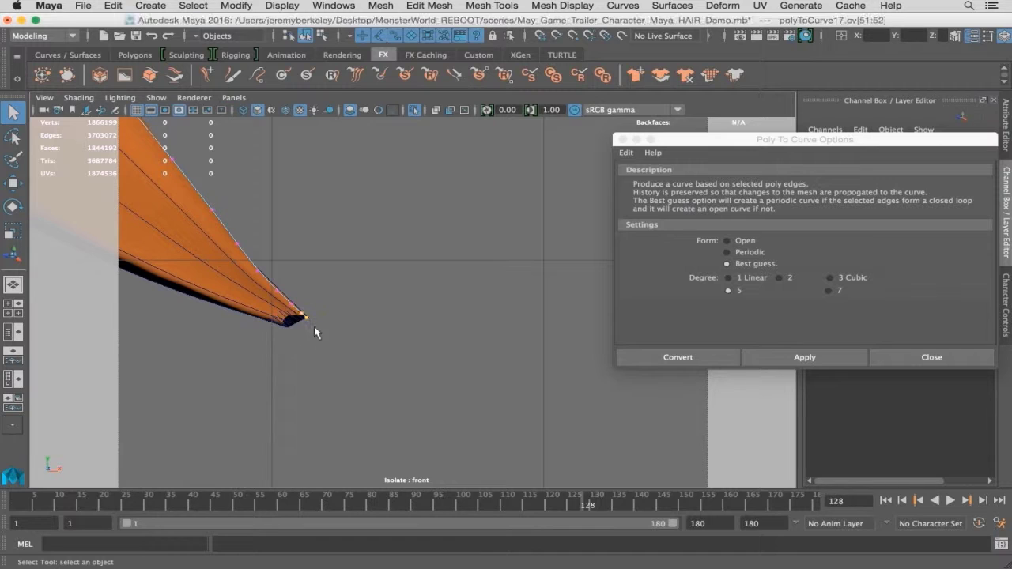
left_click_drag(315, 321, 439, 279)
key("w")
left_click_drag(305, 290, 395, 331)
Move the neighbouring control vertex just below the ponytail's tip to smooth the hook, and return to object selection
left_click(295, 310)
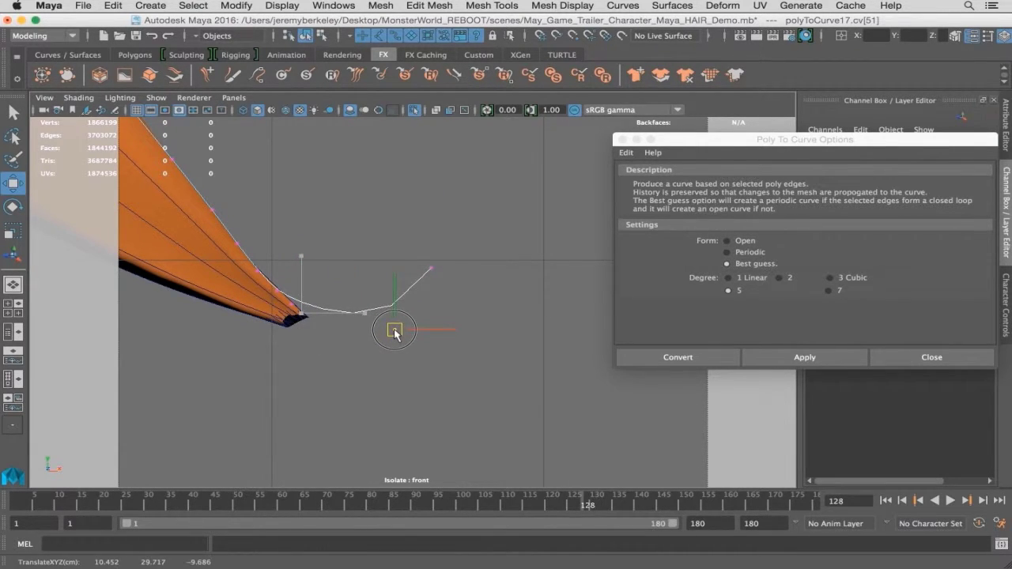
left_click_drag(316, 289, 311, 337)
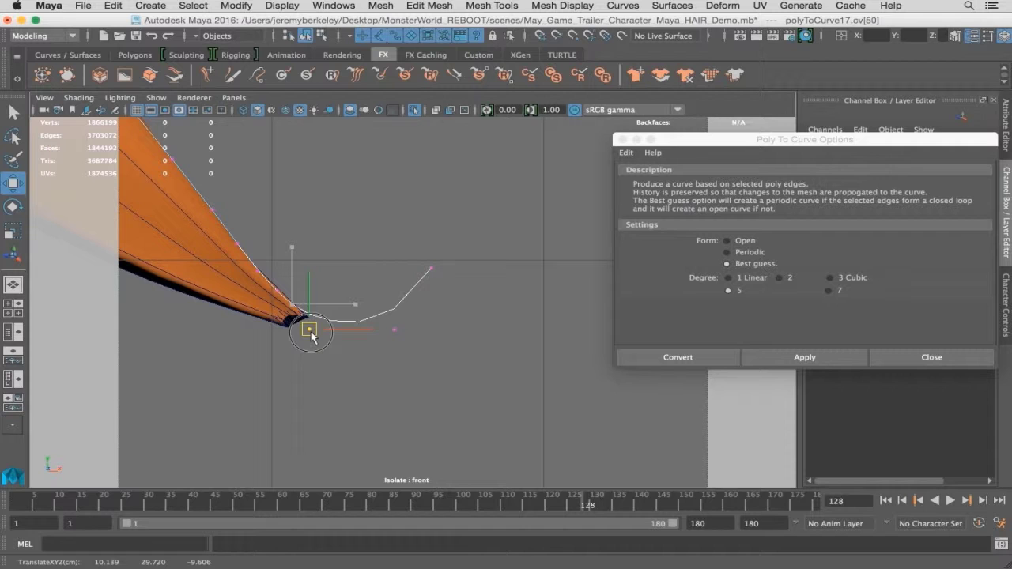
scroll(427, 320, "down", 4)
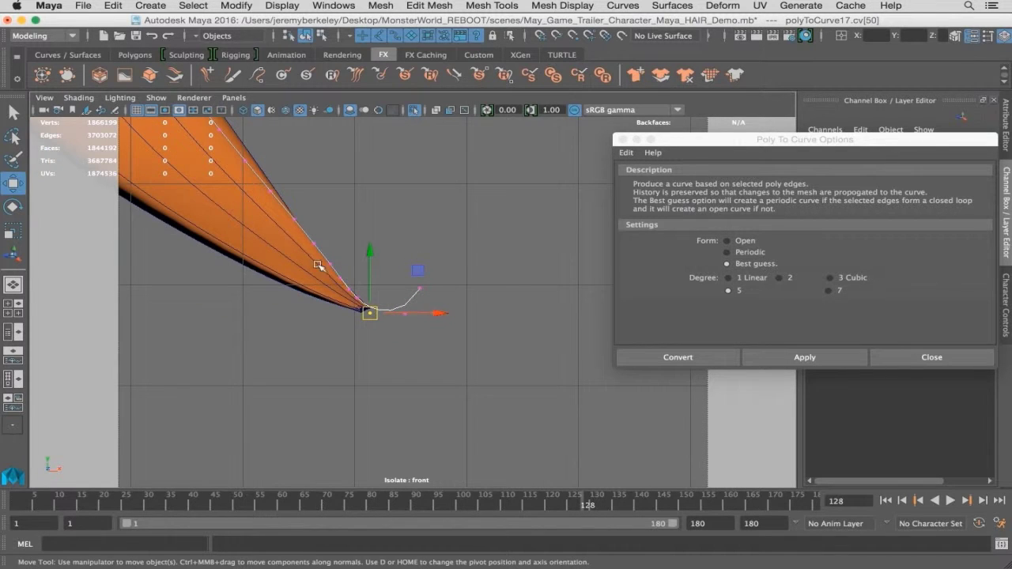
left_click(311, 263)
left_click(428, 309)
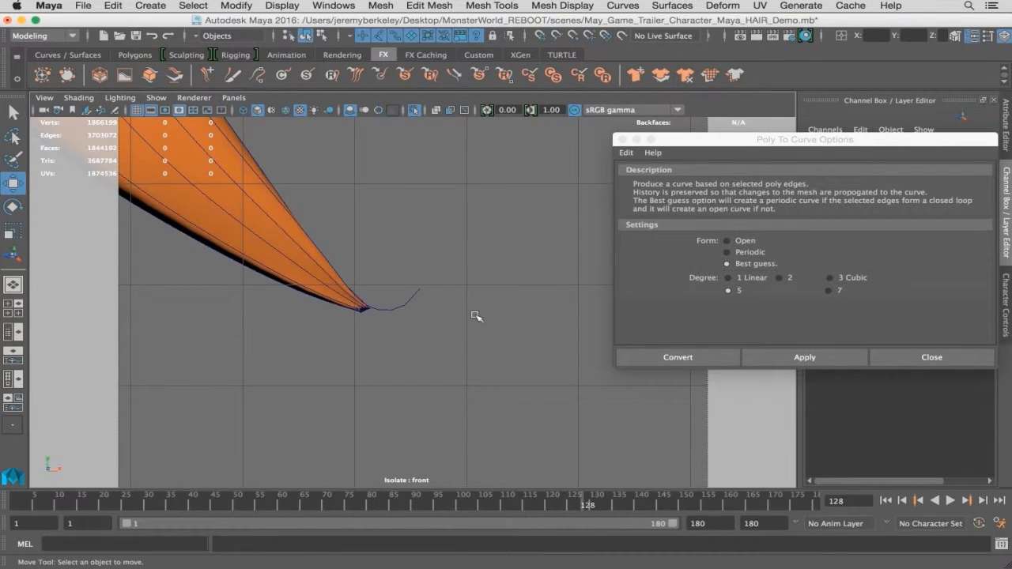
Close the Poly To Curve options and hide the PonyTails display layer
right_click_drag(452, 313, 346, 268, "alt")
middle_click_drag(352, 273, 362, 345, "alt")
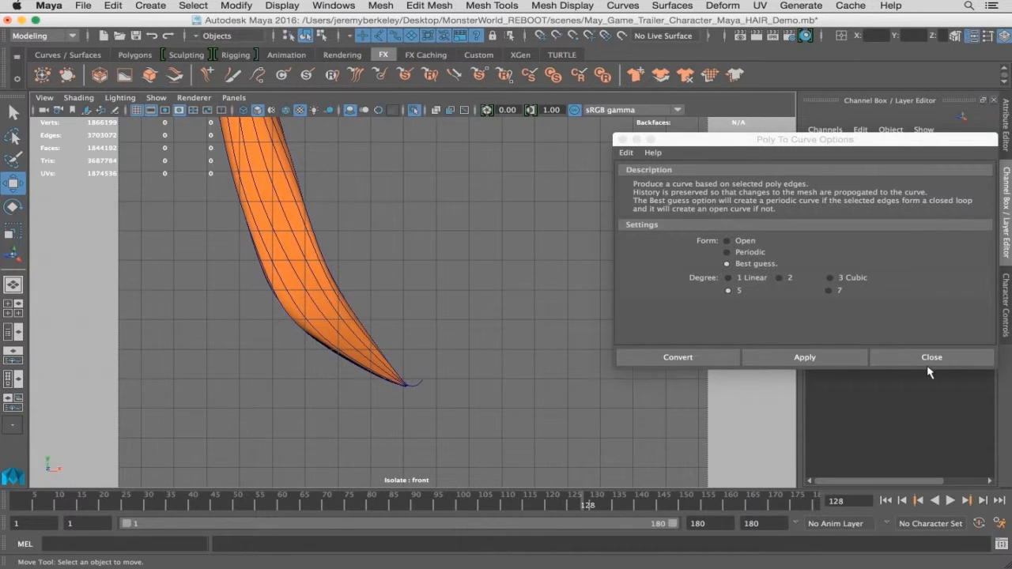
left_click(930, 361)
right_click_drag(639, 309, 484, 309, "alt")
middle_click_drag(484, 309, 518, 343, "alt")
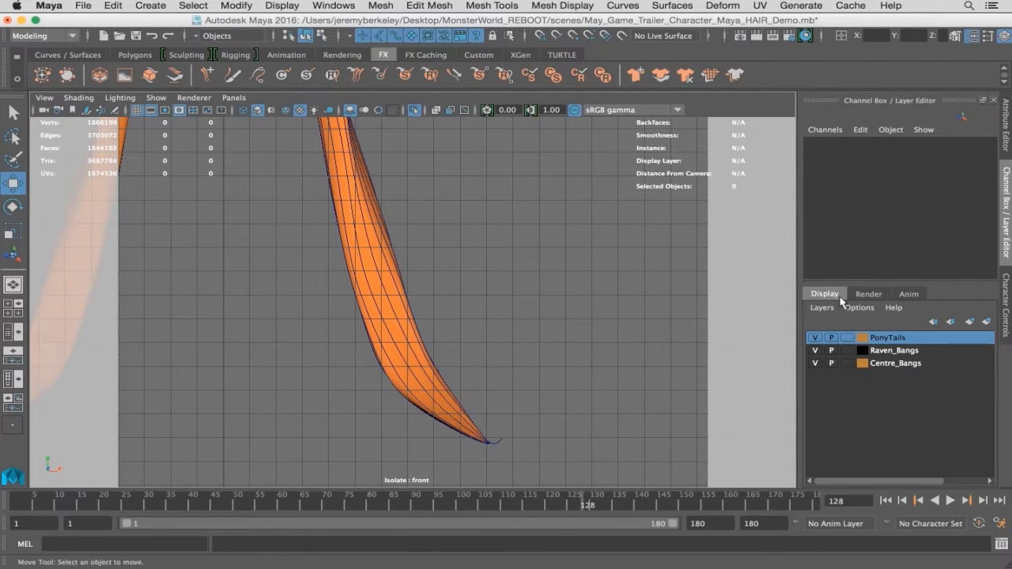
left_click(815, 339)
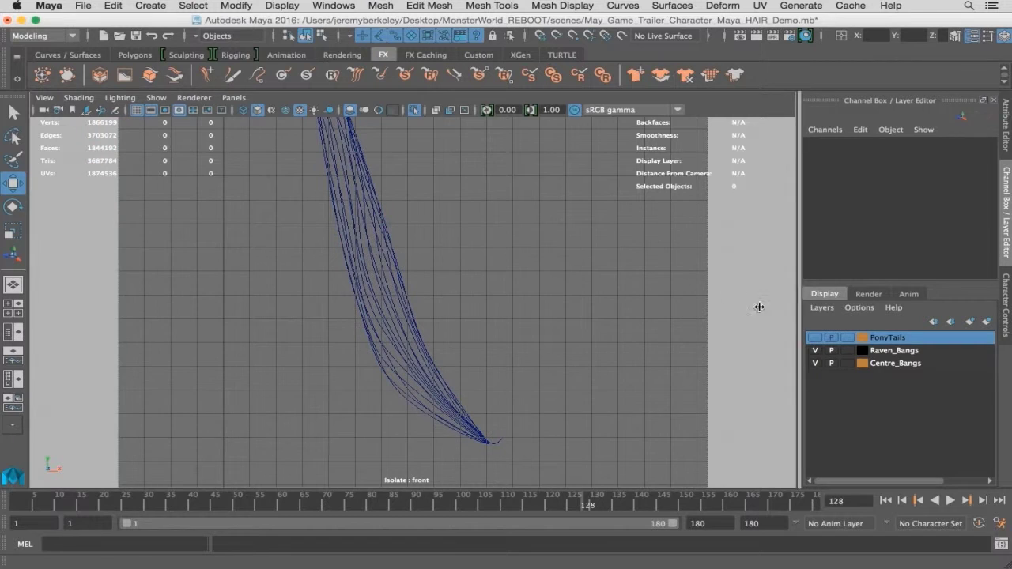
Assign all the ponytail curves to a new display layer named Hair_Curves with a yellow colour
middle_click_drag(554, 271, 499, 342, "alt")
scroll(500, 343, "up", 1)
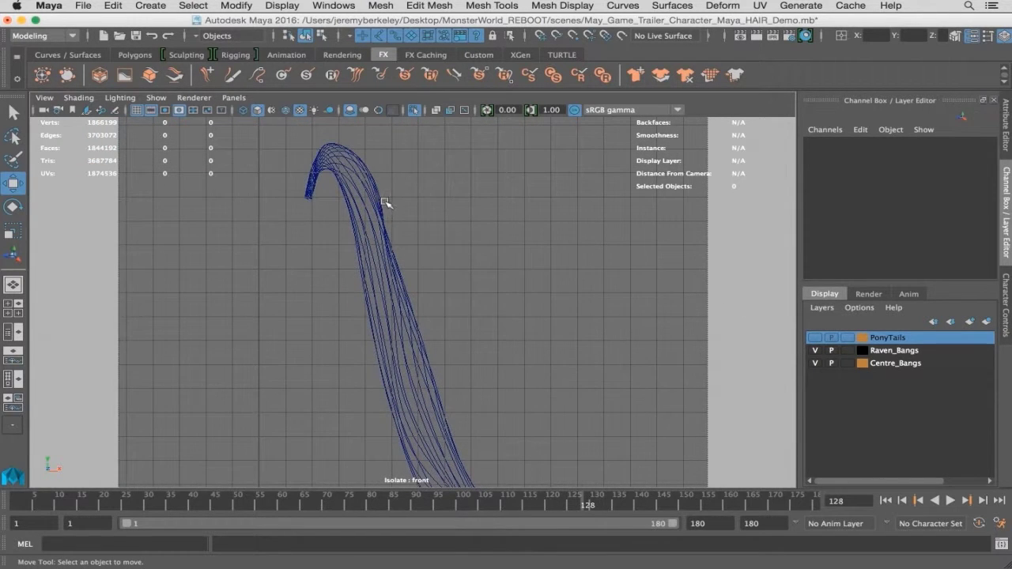
left_click_drag(413, 187, 347, 246)
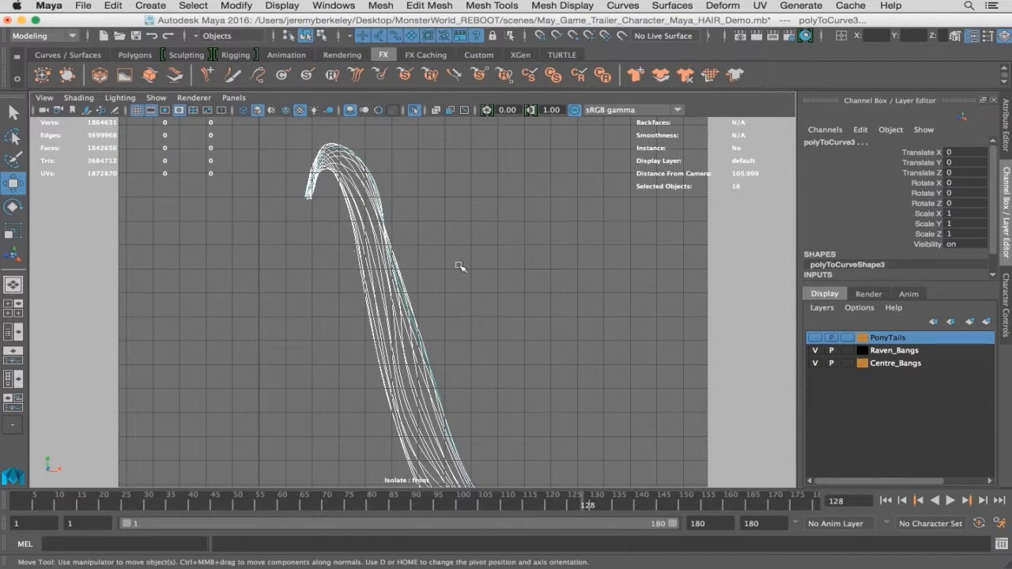
middle_click_drag(686, 329, 689, 303, "alt")
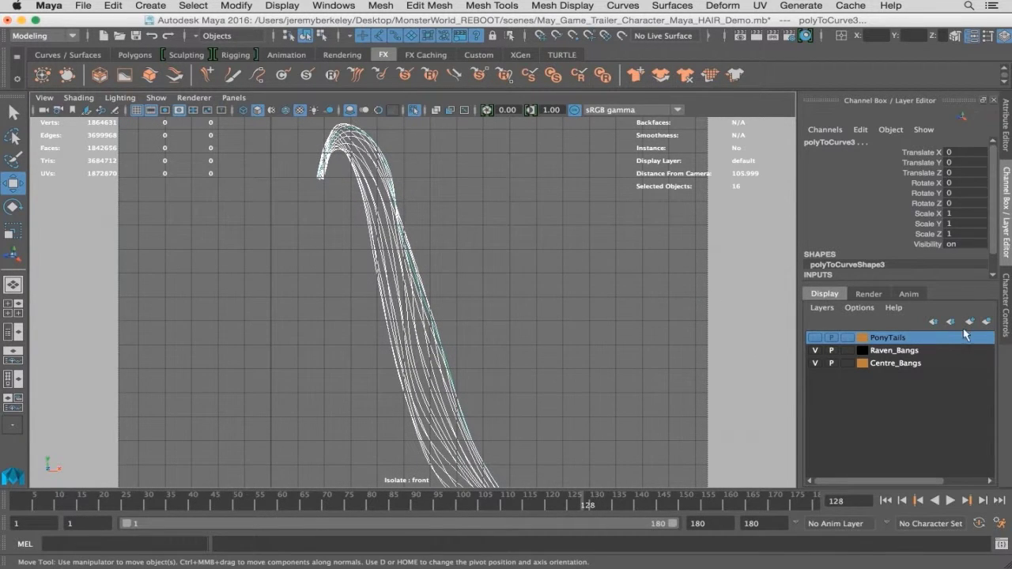
left_click(987, 322)
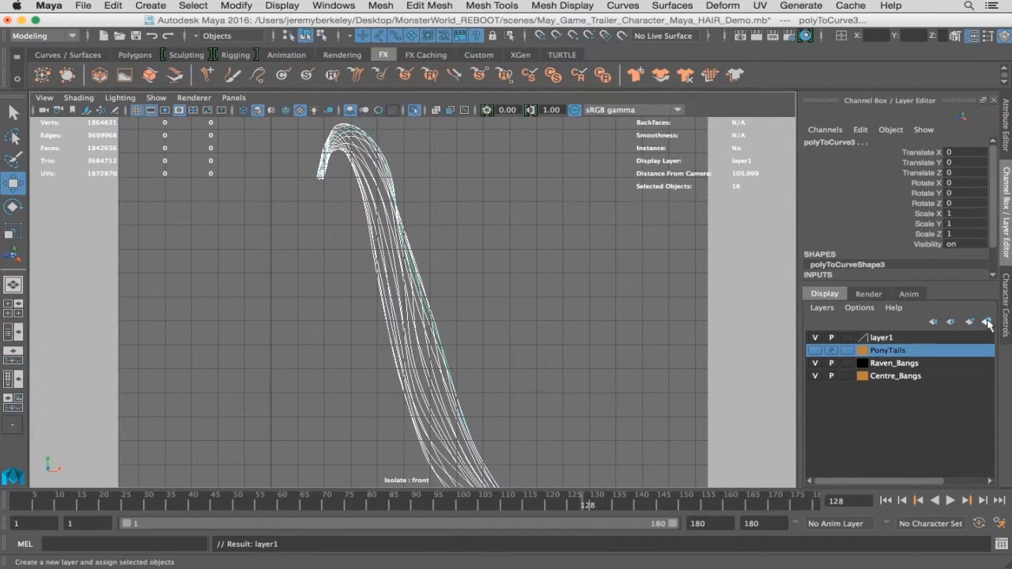
double_click(884, 338)
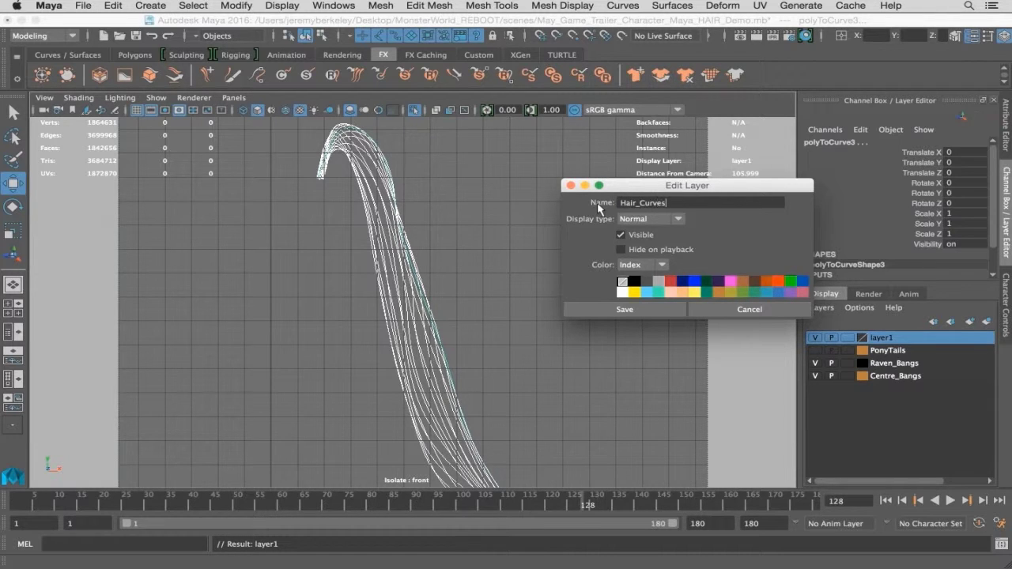
left_click(637, 292)
left_click(639, 310)
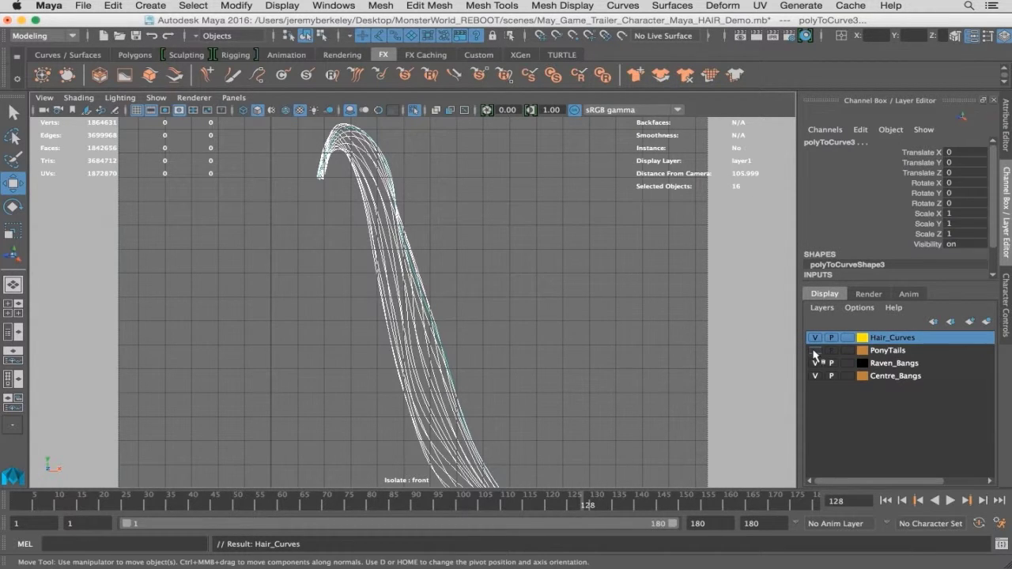
Turn off isolate select to show the whole character, and delete the stray single curve on the opposite side of the head
left_click(412, 112)
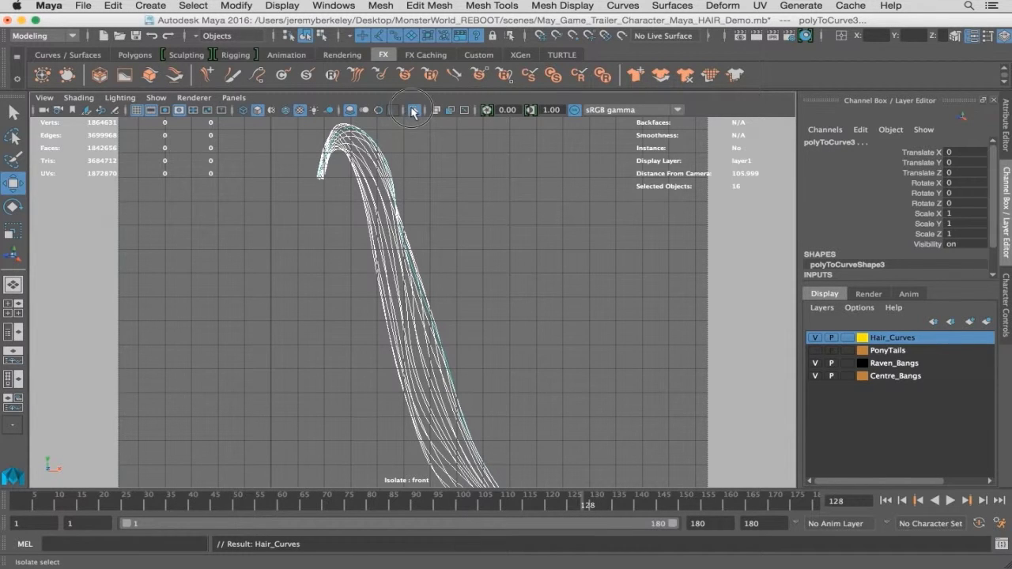
left_click(453, 232)
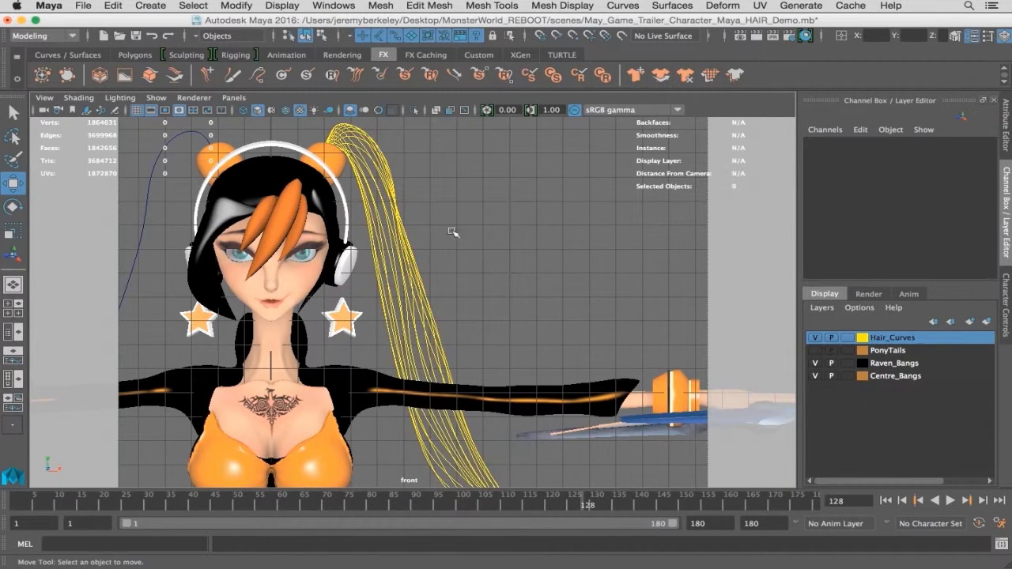
middle_click_drag(348, 228, 438, 226, "alt")
left_click_drag(213, 262, 223, 270)
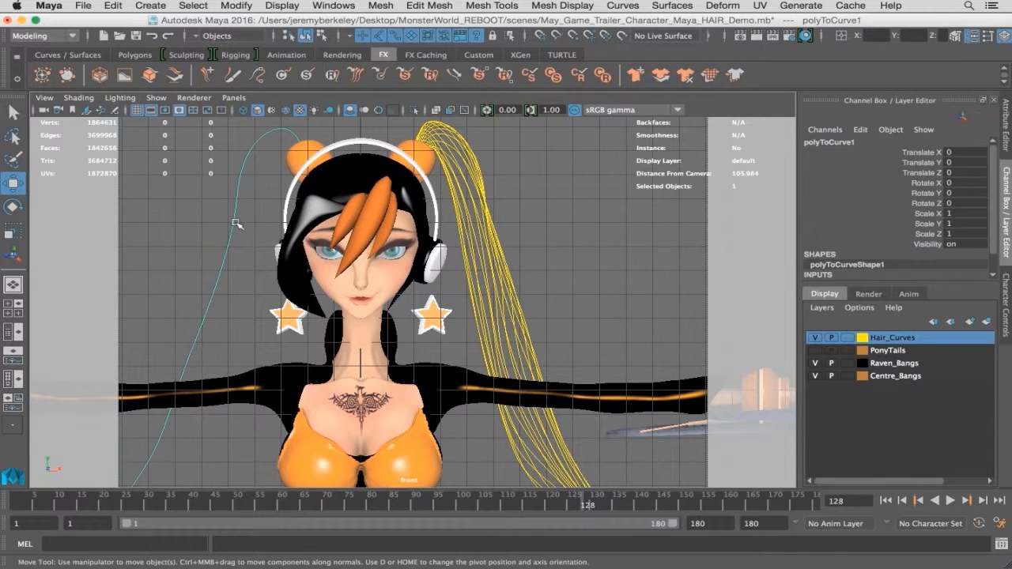
key("Delete")
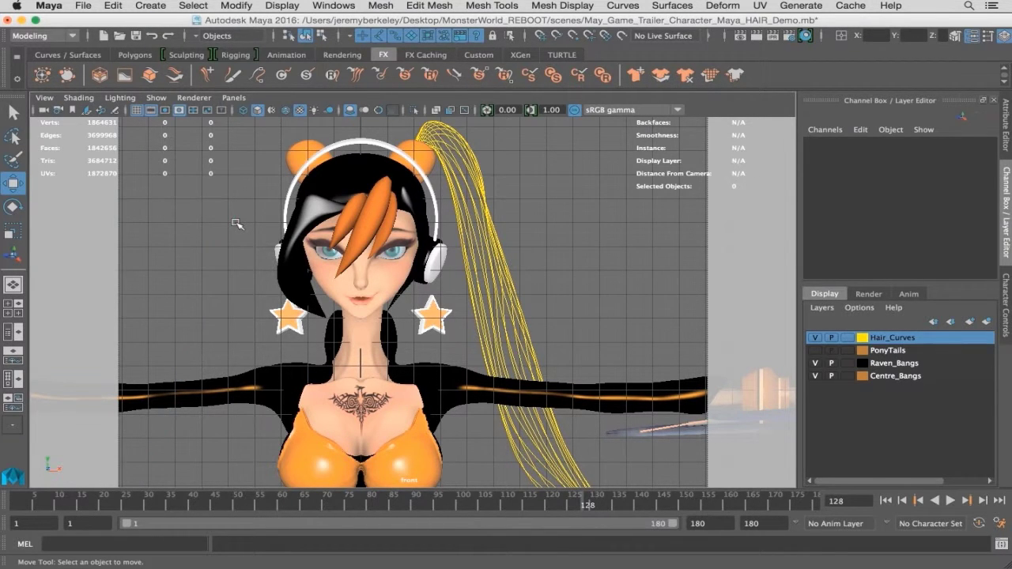
middle_click_drag(323, 239, 323, 199, "alt")
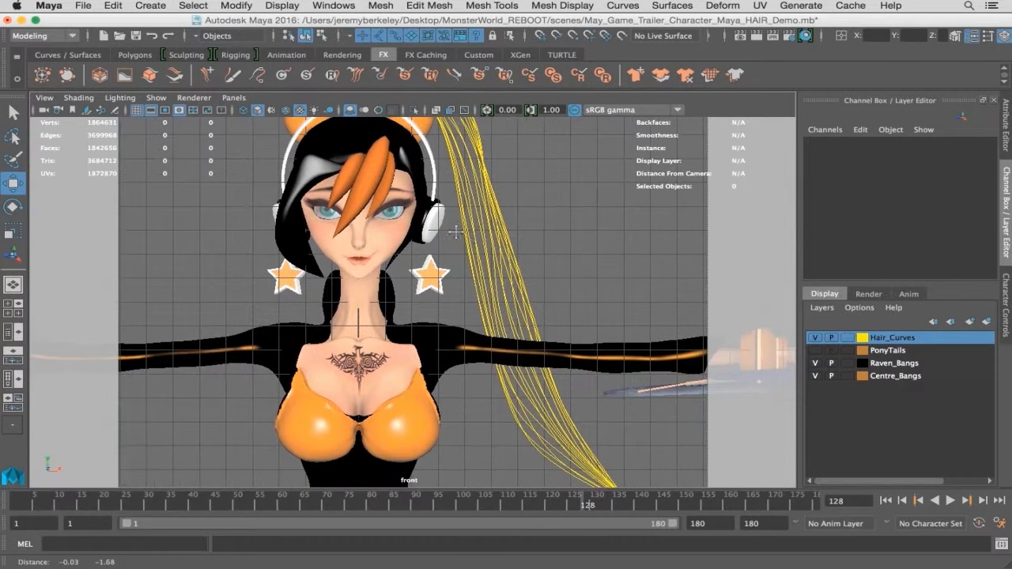
right_click_drag(525, 248, 434, 236, "alt")
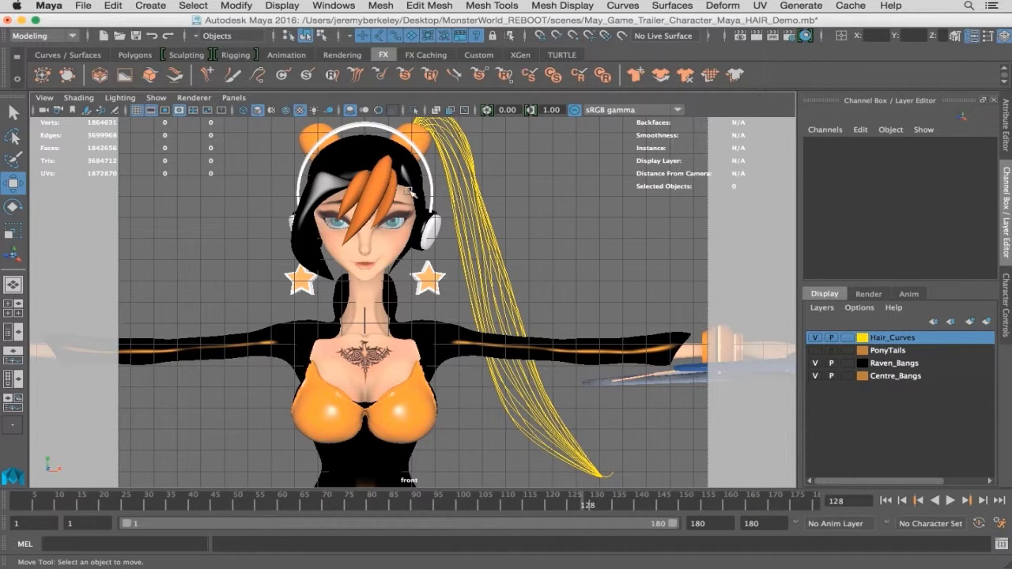
Toggle the PonyTails layer's visibility to compare the mesh with the extracted curves, leaving the layer hidden
middle_click_drag(396, 189, 433, 217, "alt")
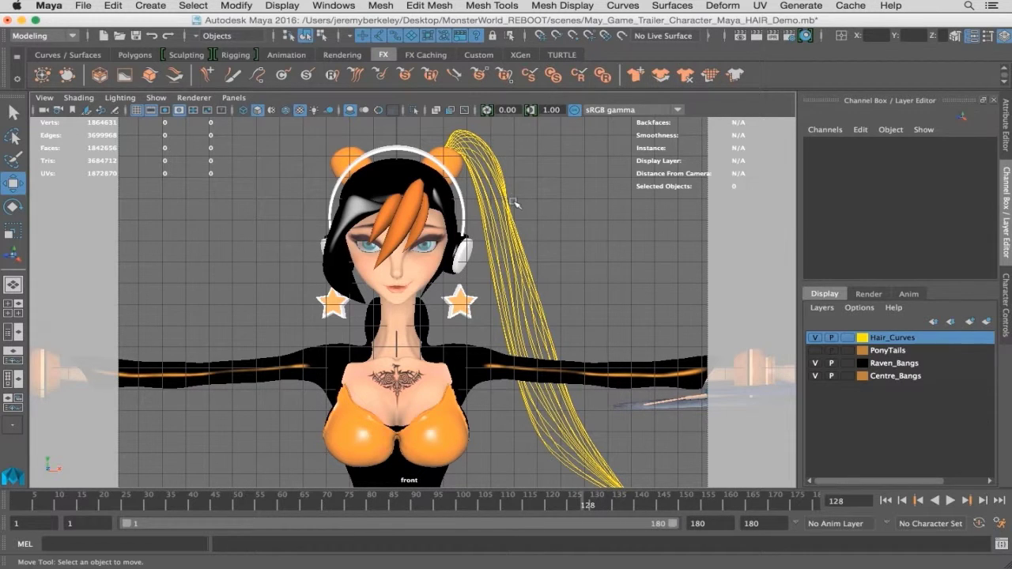
left_click(815, 350)
left_click(815, 351)
left_click(815, 351)
left_click(815, 350)
Duplicate all the ponytail curves and mirror the copies to the other side of the head with a Scale X of -1
left_click_drag(481, 273, 549, 276)
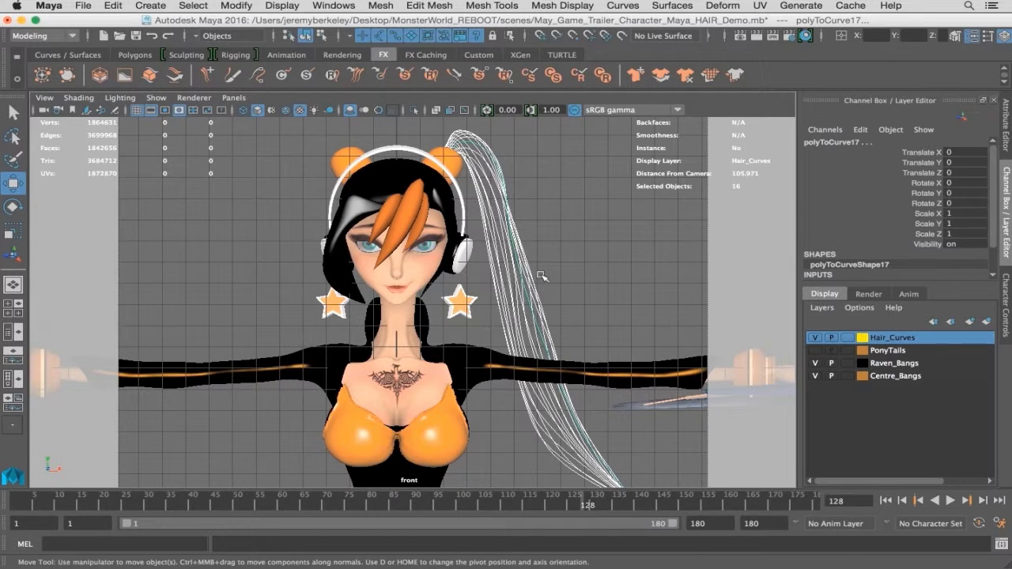
key("super+d")
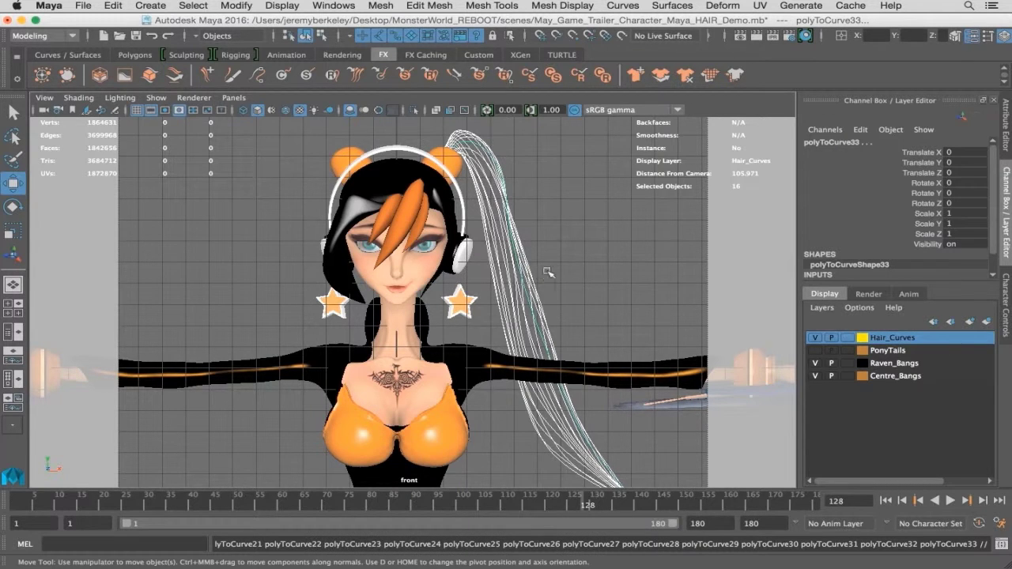
scroll(880, 223, "down", 1)
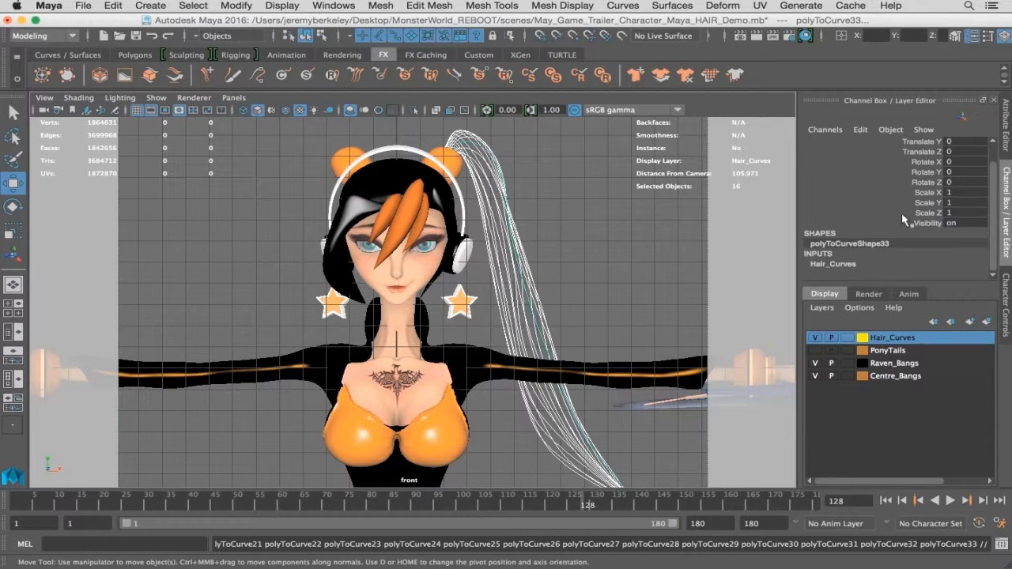
double_click(962, 192)
key("Return")
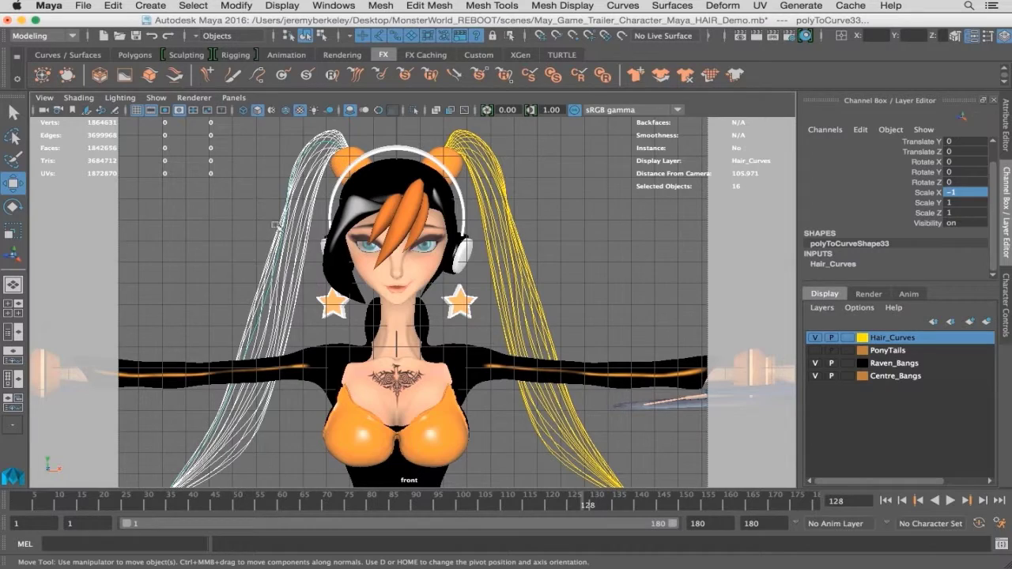
Deselect the mirrored curves and examine both ponytails against the full character for symmetry
scroll(283, 243, "down", 10)
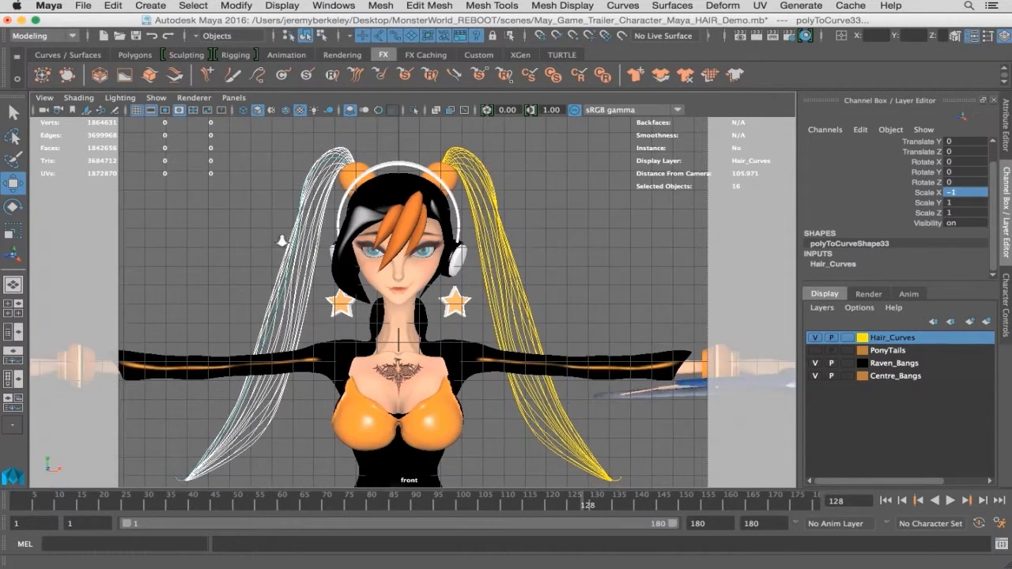
middle_click_drag(456, 366, 444, 209, "alt")
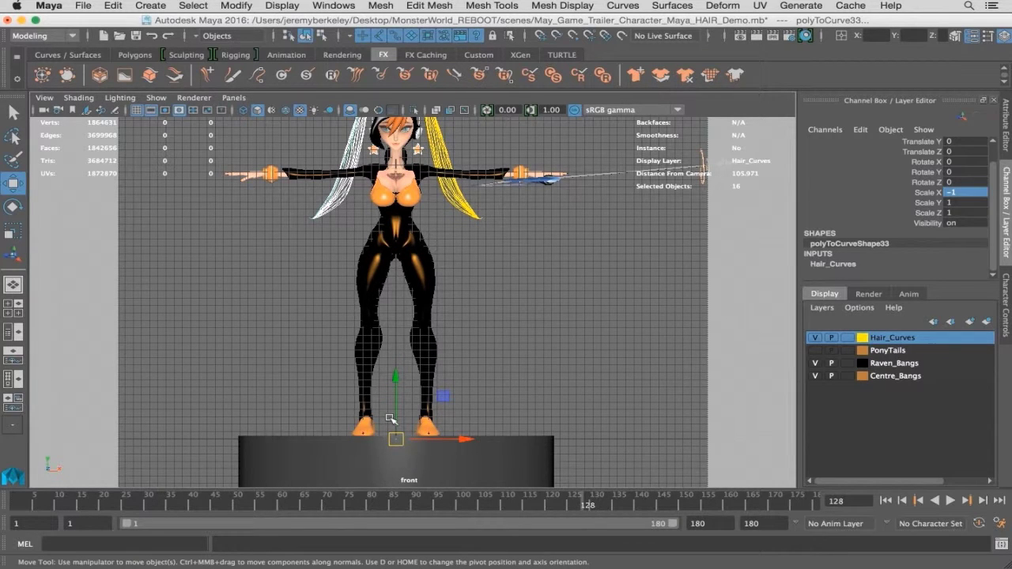
middle_click_drag(463, 278, 462, 316, "alt")
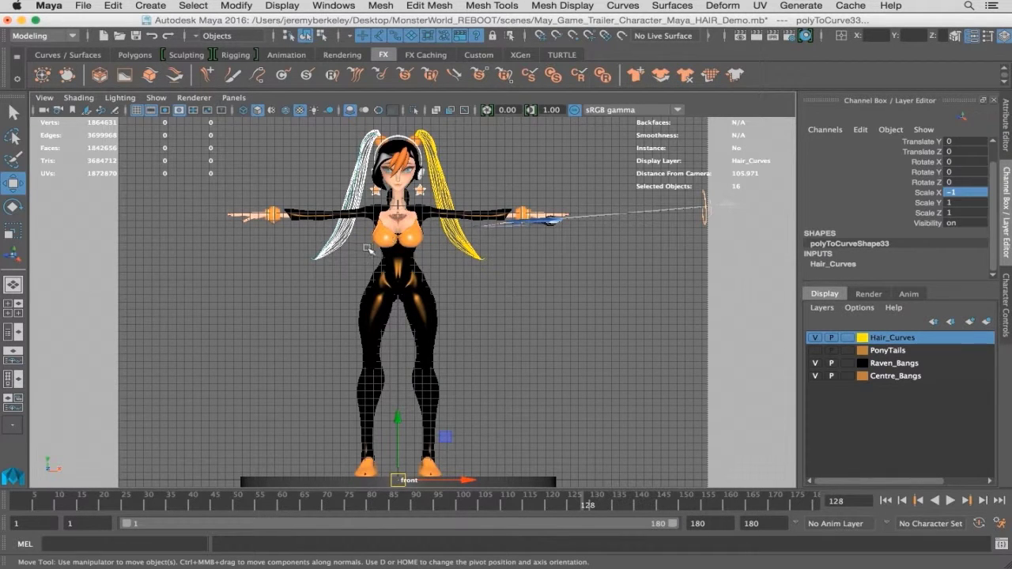
left_click(519, 310)
scroll(499, 271, "up", 5)
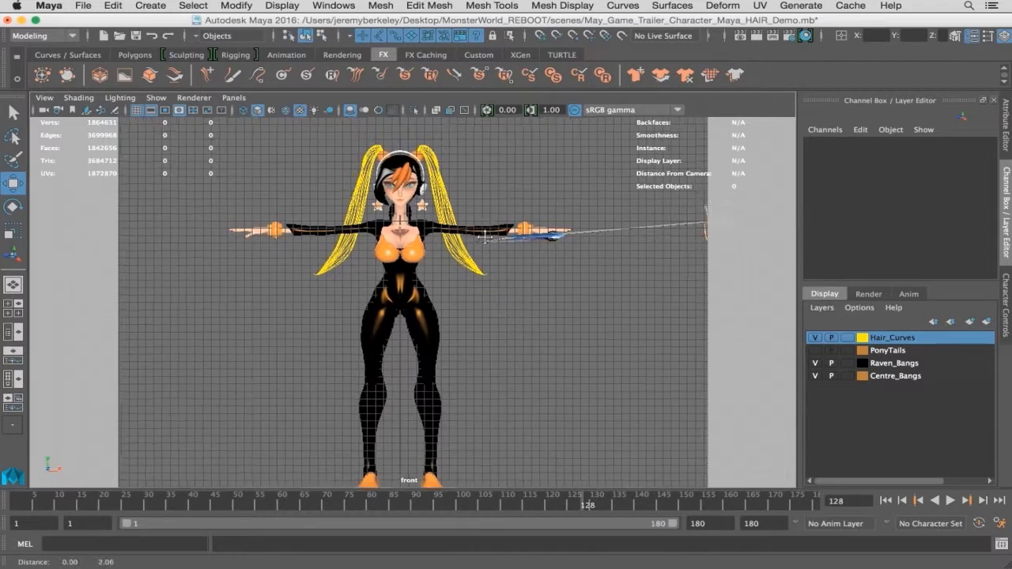
scroll(507, 261, "up", 4)
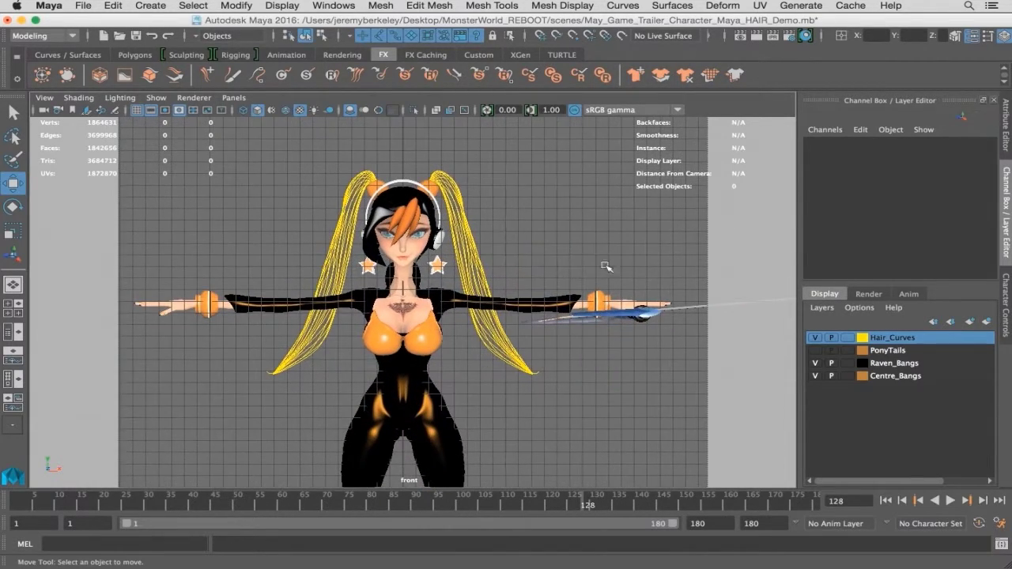
scroll(563, 274, "up", 3)
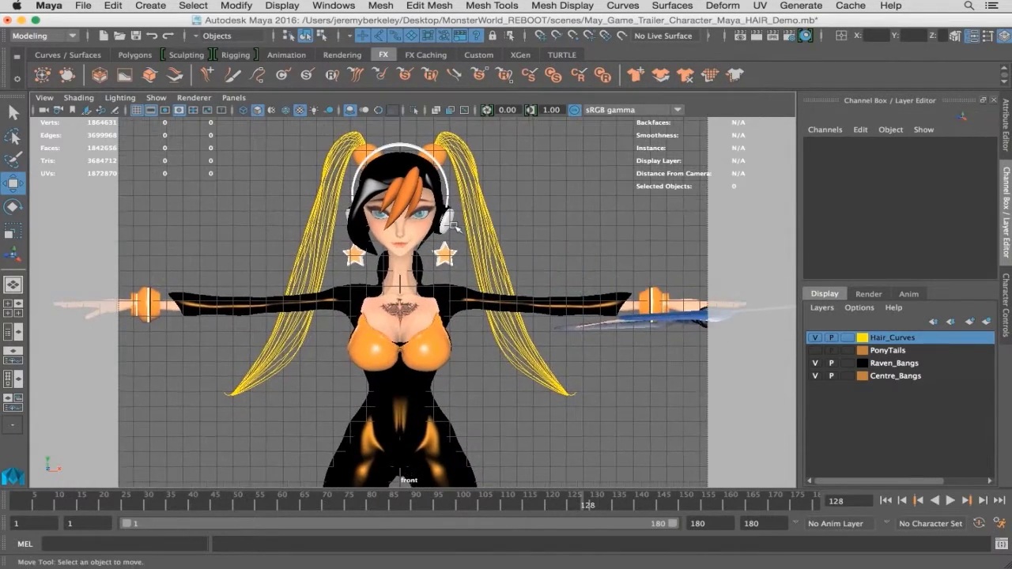
scroll(434, 223, "up", 1)
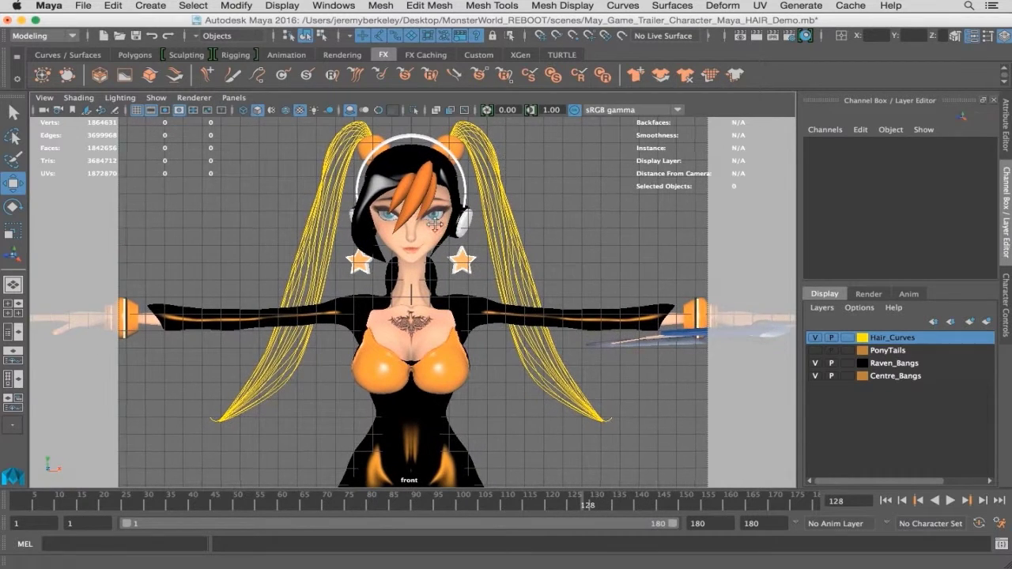
middle_click_drag(435, 223, 443, 236, "alt")
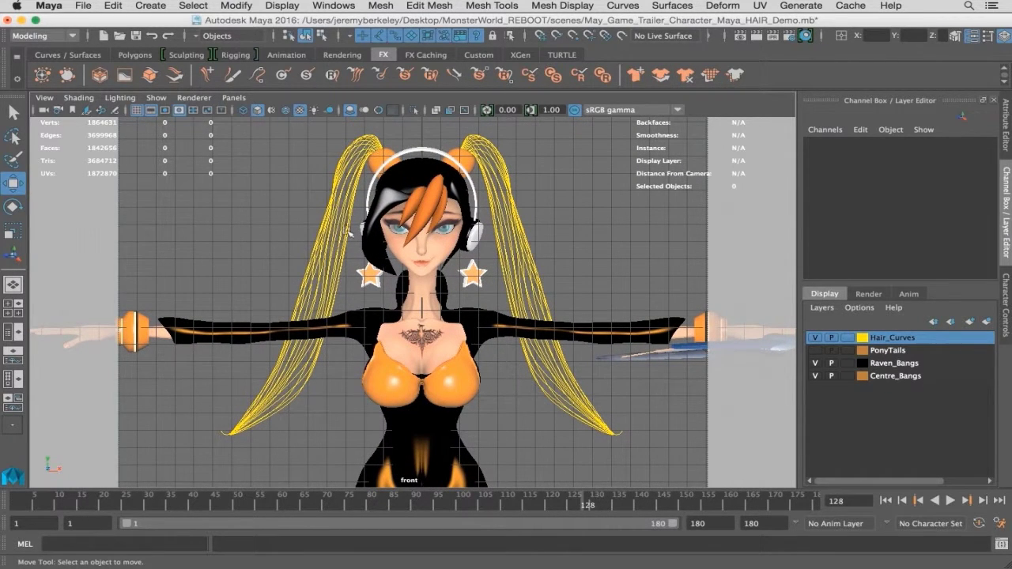
Check the black bang pieces on both sides of the face by selecting each one, and clear the selection
left_click(385, 200)
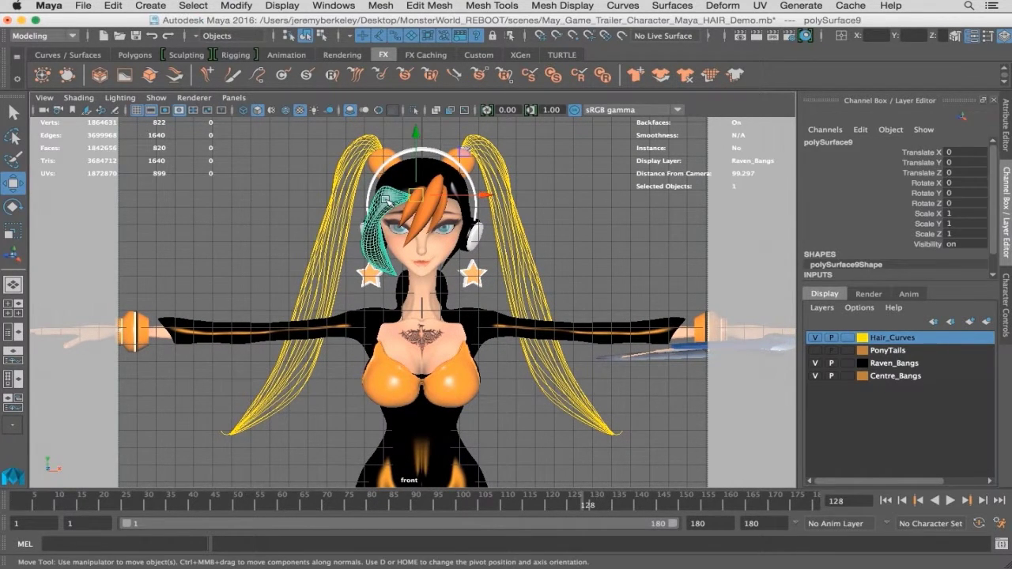
left_click(473, 217)
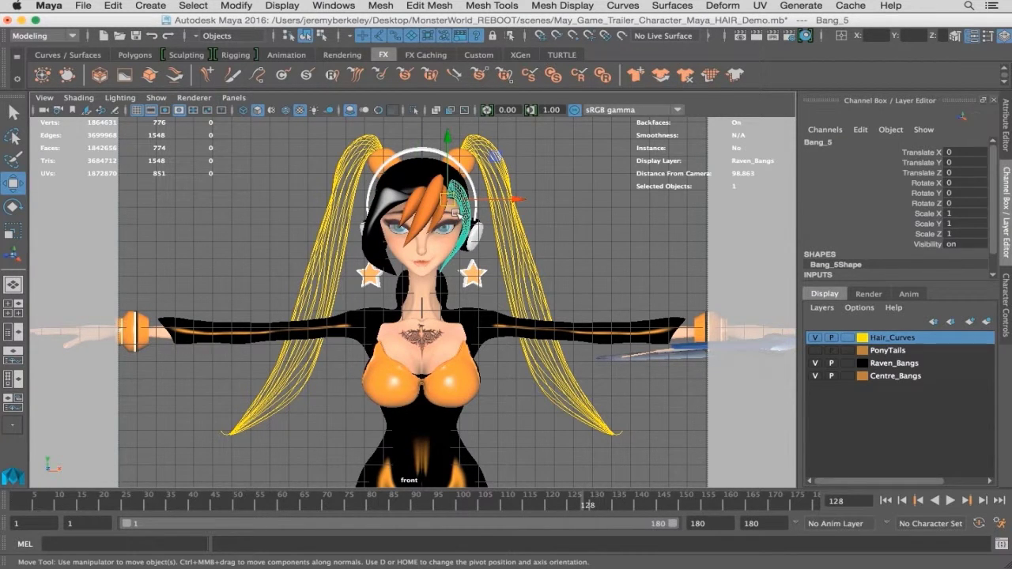
left_click(563, 226)
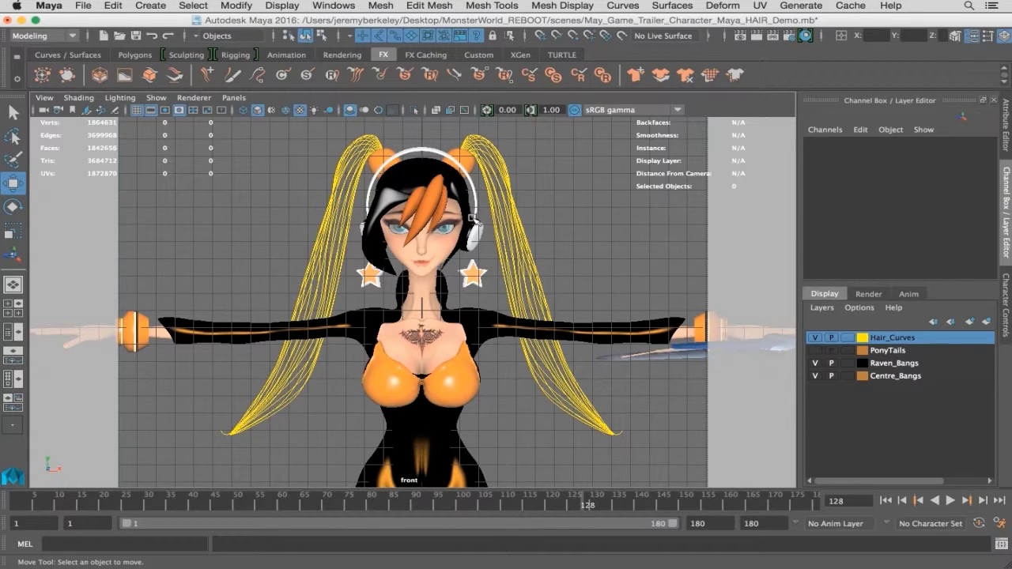
Switch to the perspective view around the top of the head and turn on X-ray shading to reveal the curve roots
key("space")
left_click_drag(472, 216, 471, 192)
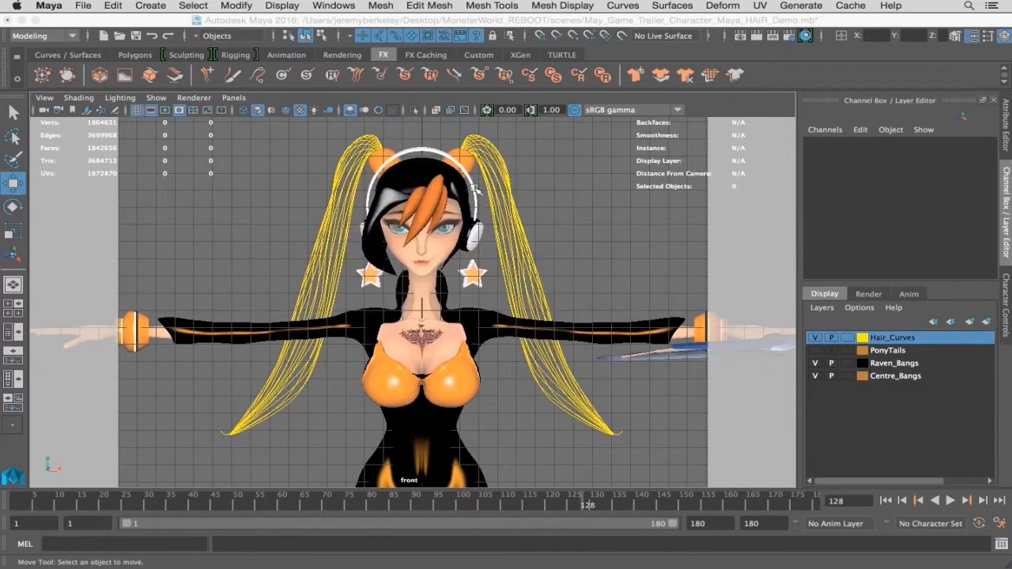
left_click_drag(348, 239, 315, 218, "alt")
middle_click_drag(314, 218, 309, 235, "alt")
right_click_drag(310, 235, 469, 219, "alt")
left_click_drag(470, 219, 450, 258, "alt")
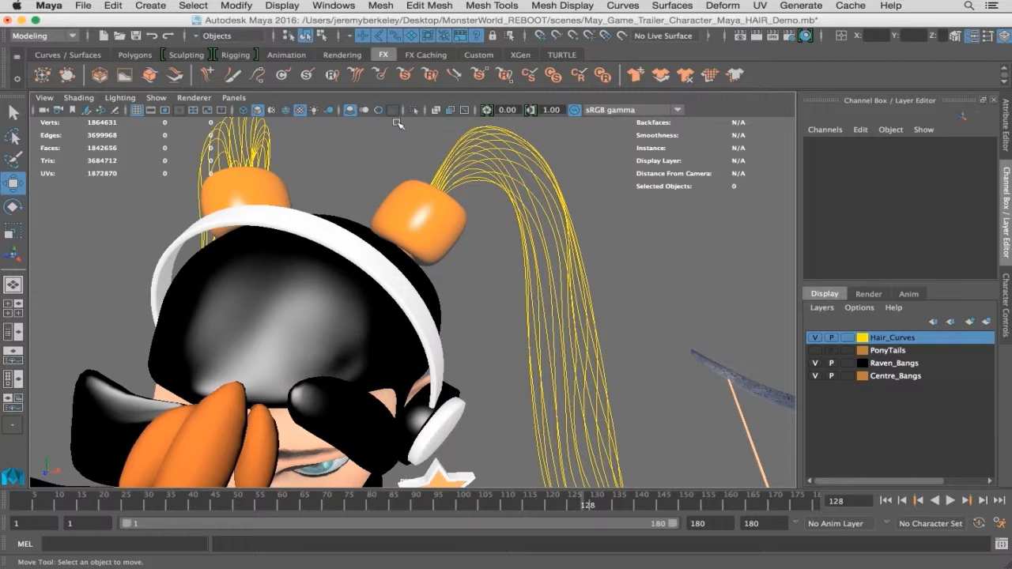
left_click(436, 110)
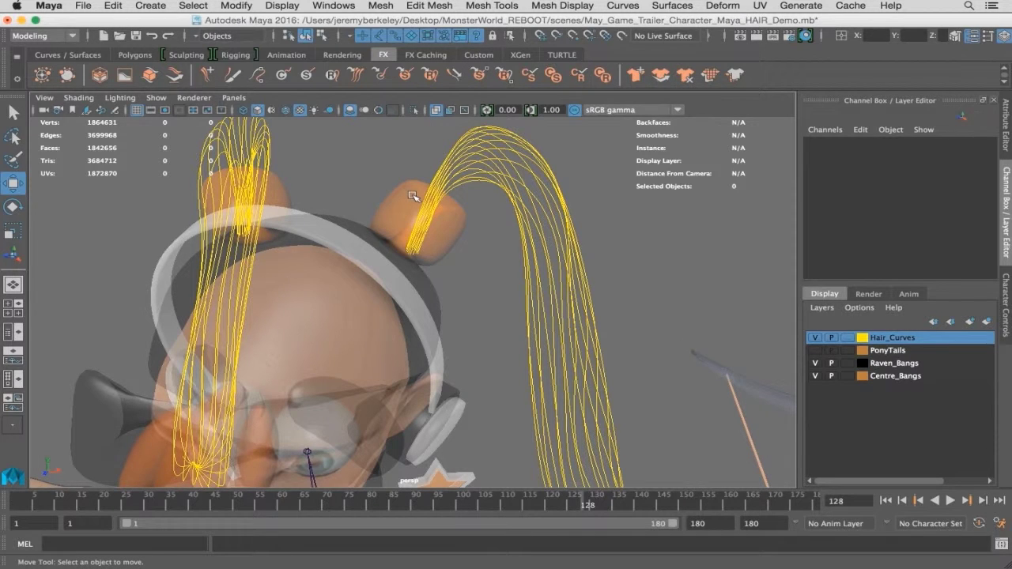
Select only the original ponytail's curves, keeping the orange hair bun out of the selection
left_click_drag(411, 196, 490, 239, "alt")
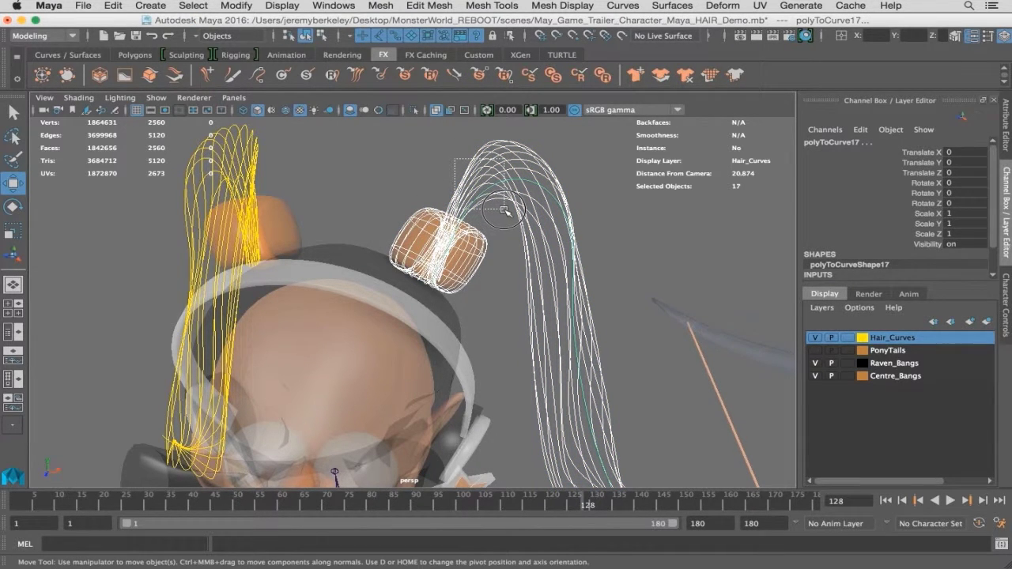
key("super+z")
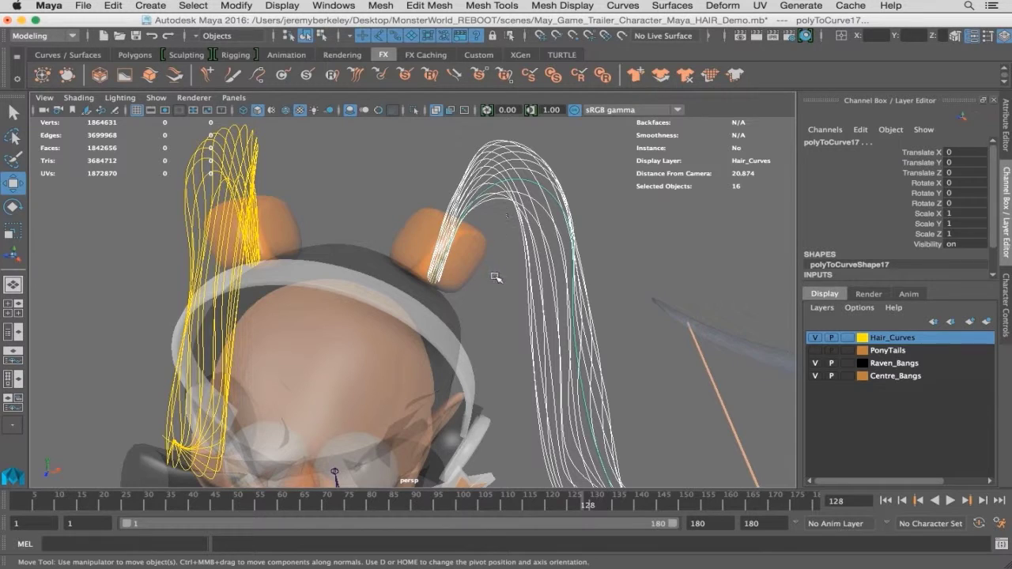
left_click_drag(495, 277, 477, 293, "alt")
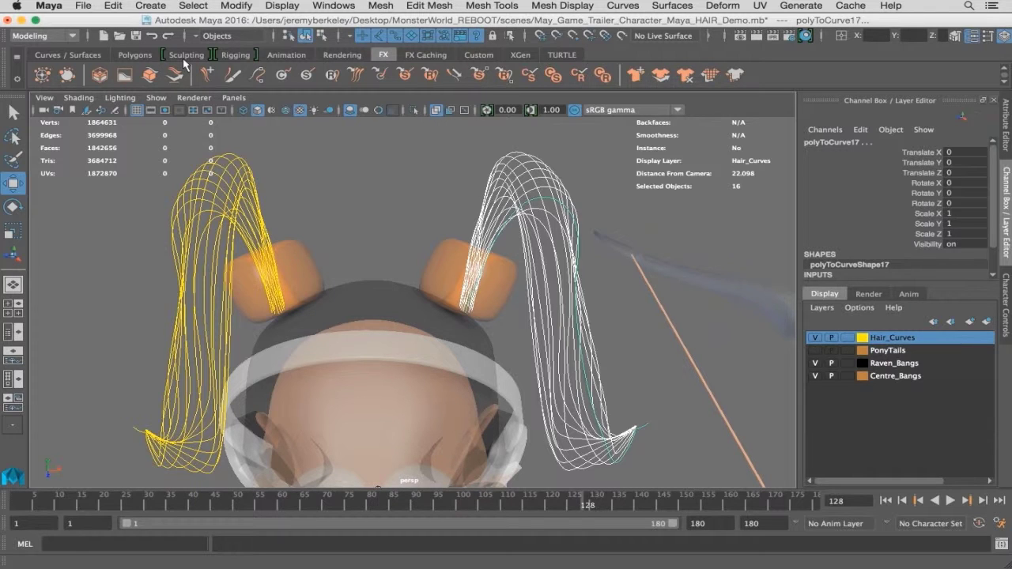
left_click(134, 55)
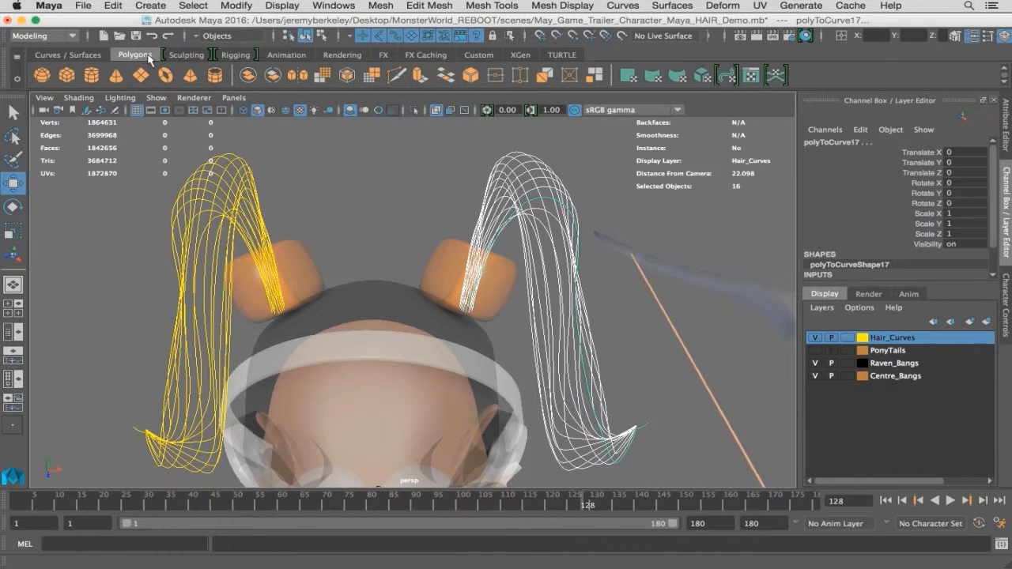
left_click_drag(462, 280, 447, 264, "alt")
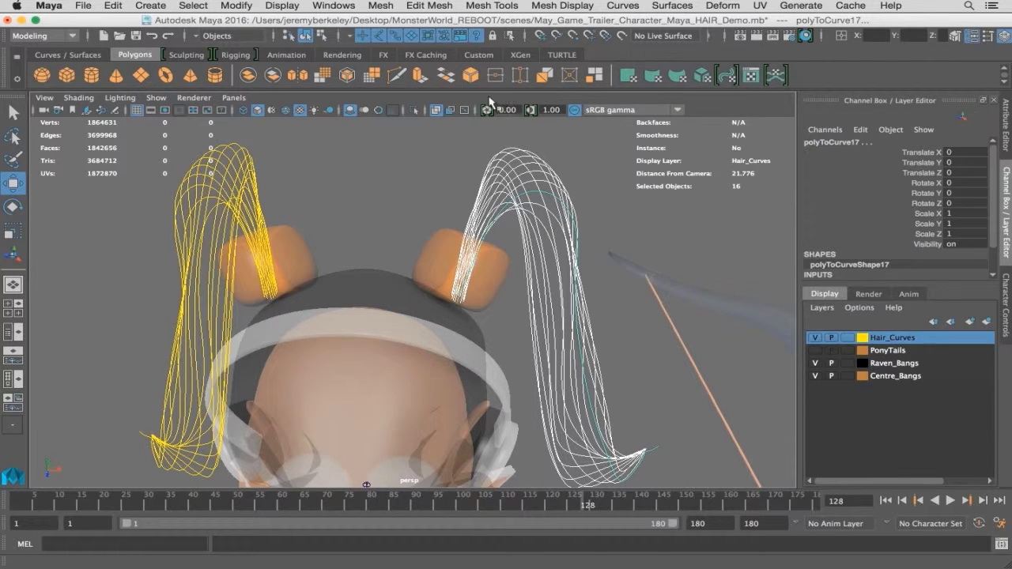
left_click(183, 54)
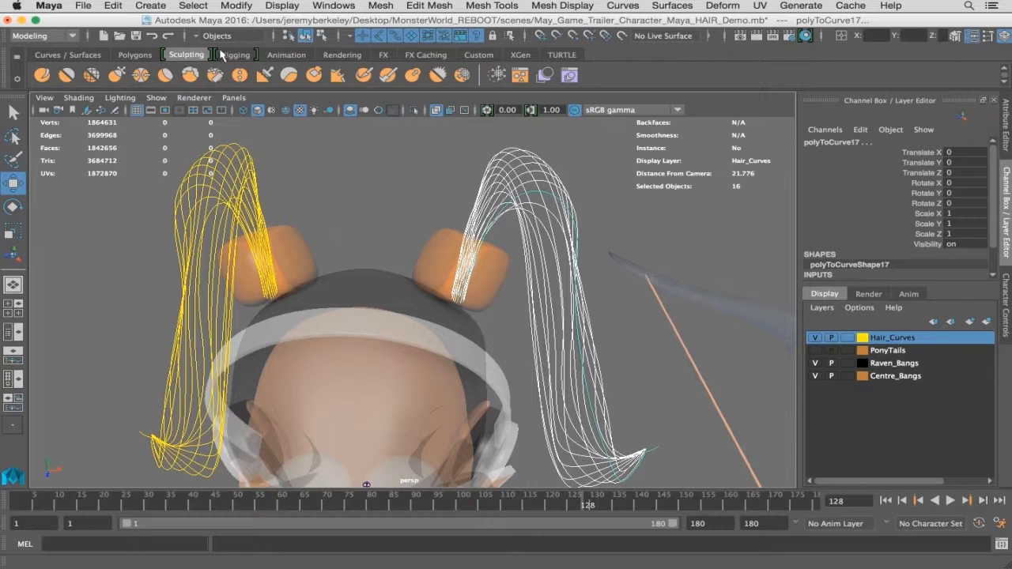
left_click(231, 54)
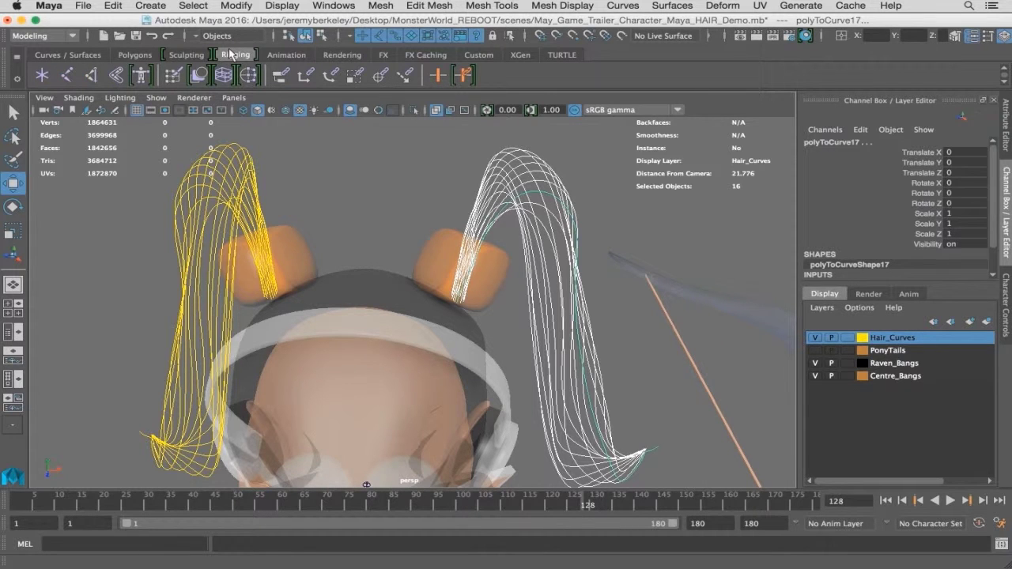
left_click(100, 55)
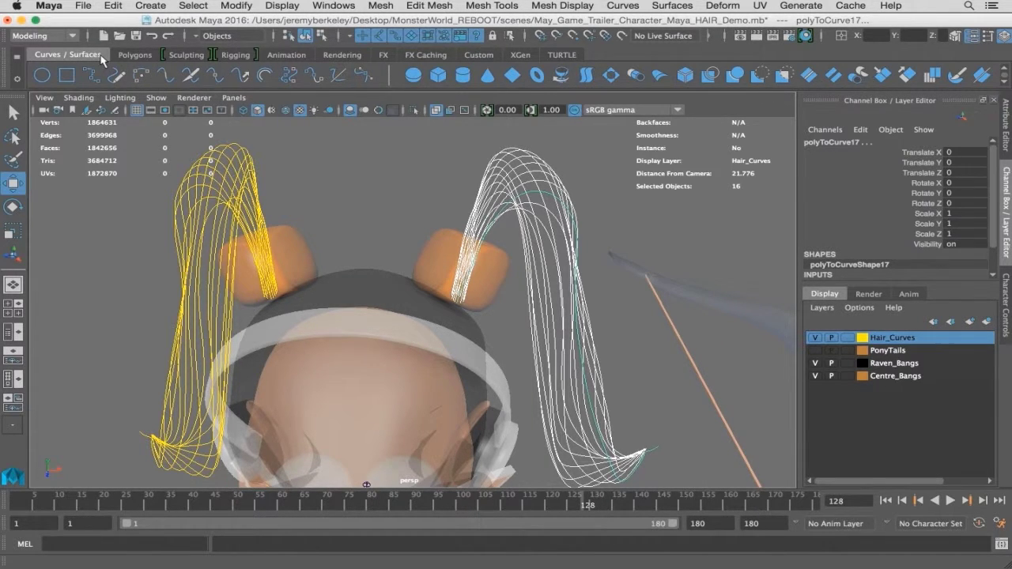
left_click(1006, 83)
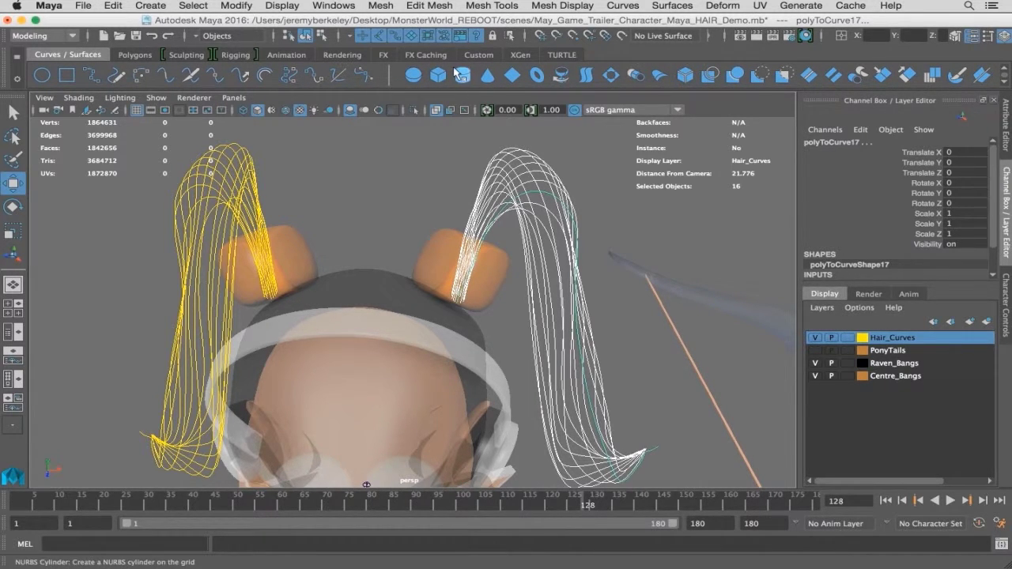
Create a Lattice deformer around the selected ponytail curves and set its S, T and U divisions to 5
left_click(722, 6)
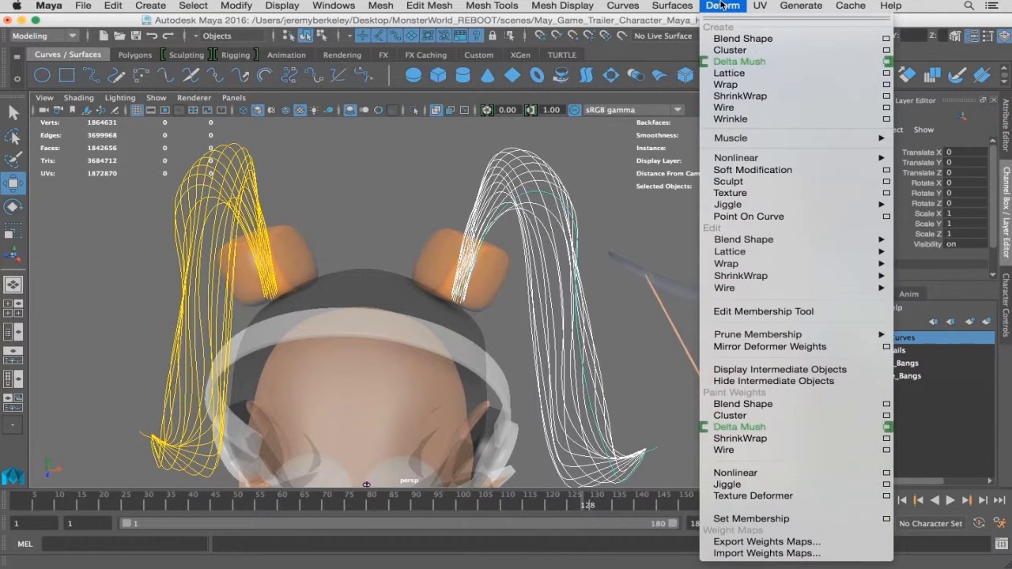
left_click(789, 73)
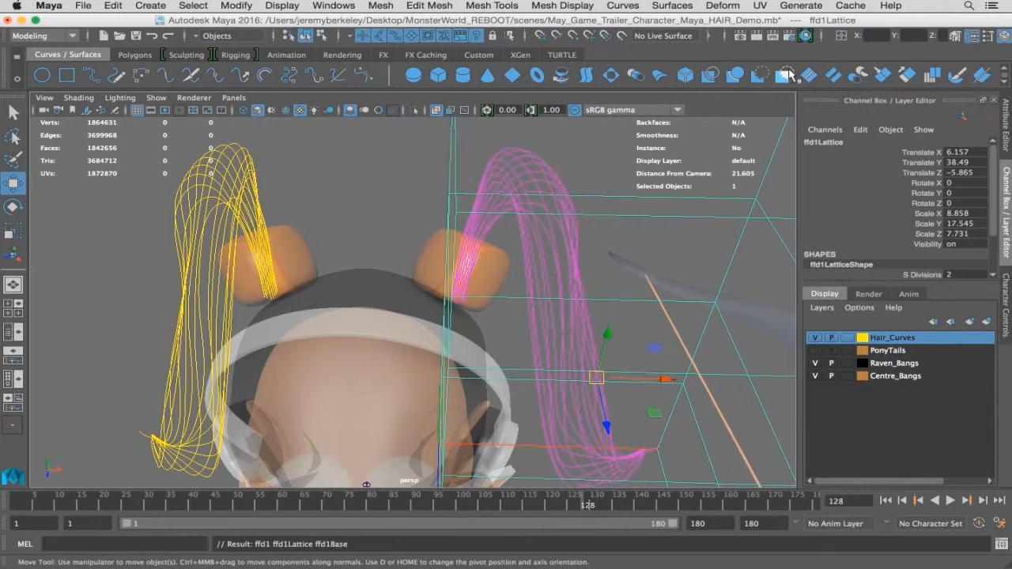
left_click_drag(605, 296, 545, 301, "alt")
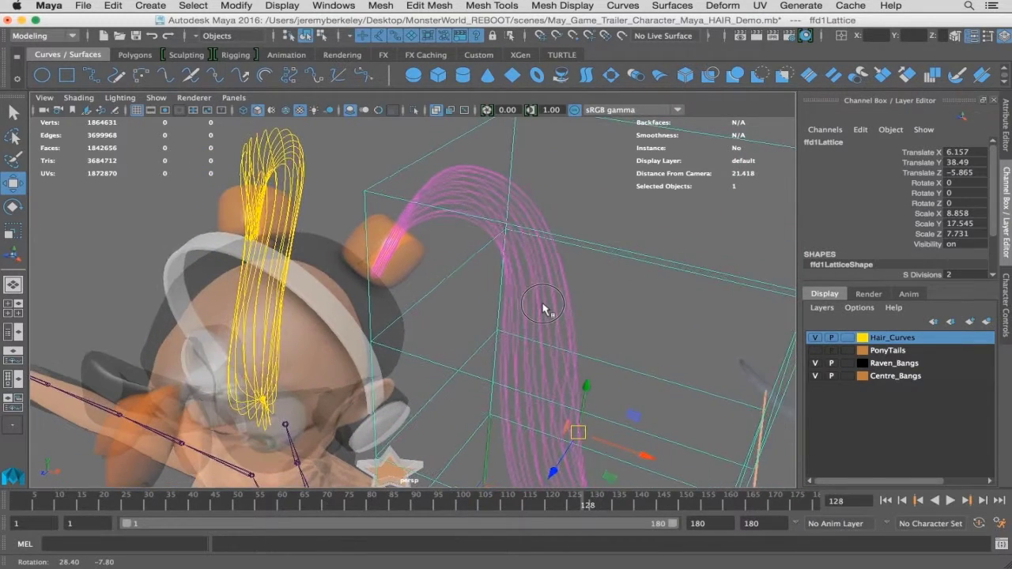
scroll(895, 244, "down", 3)
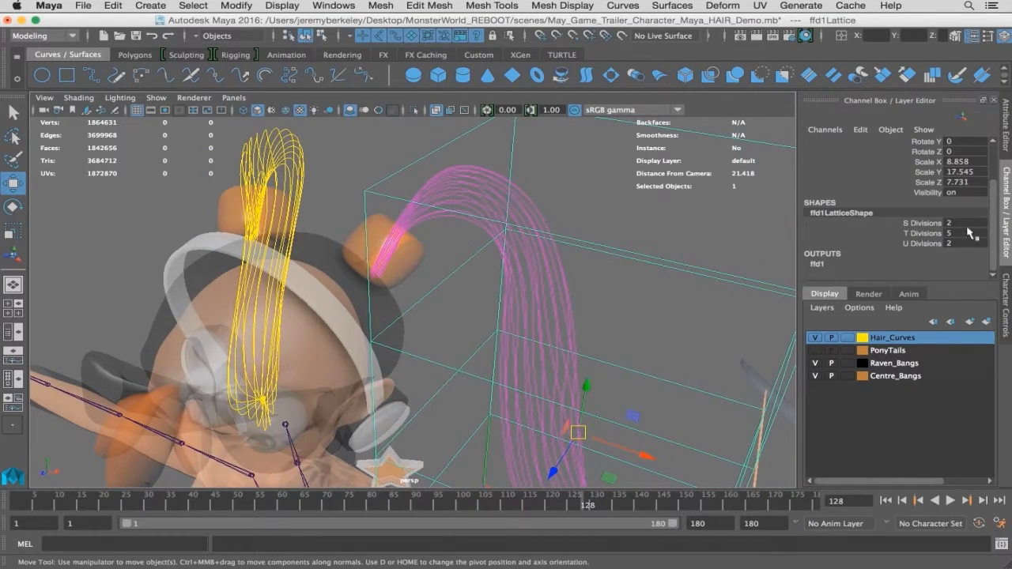
left_click_drag(965, 223, 961, 245)
left_click(960, 244)
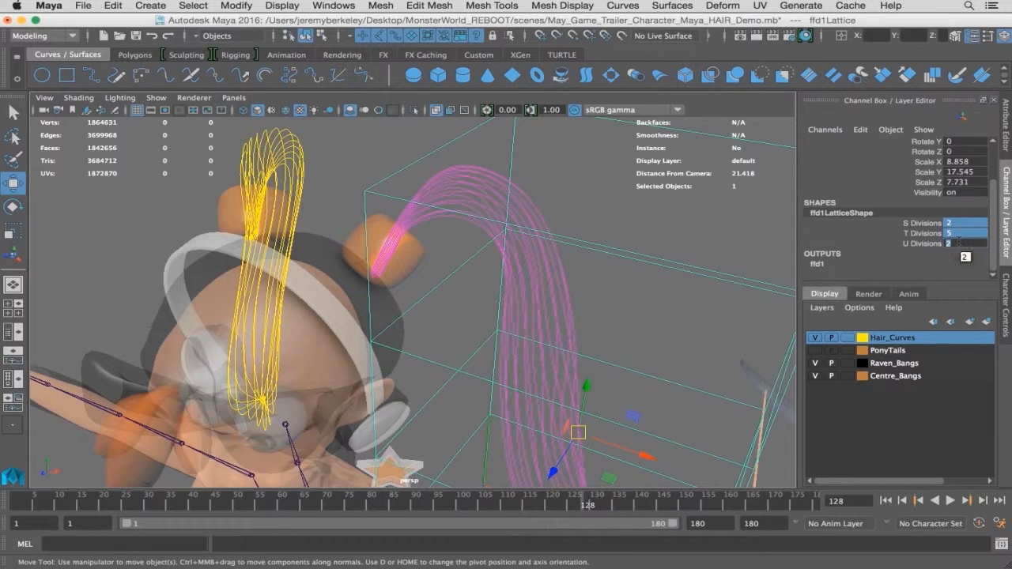
type("5")
key("Return")
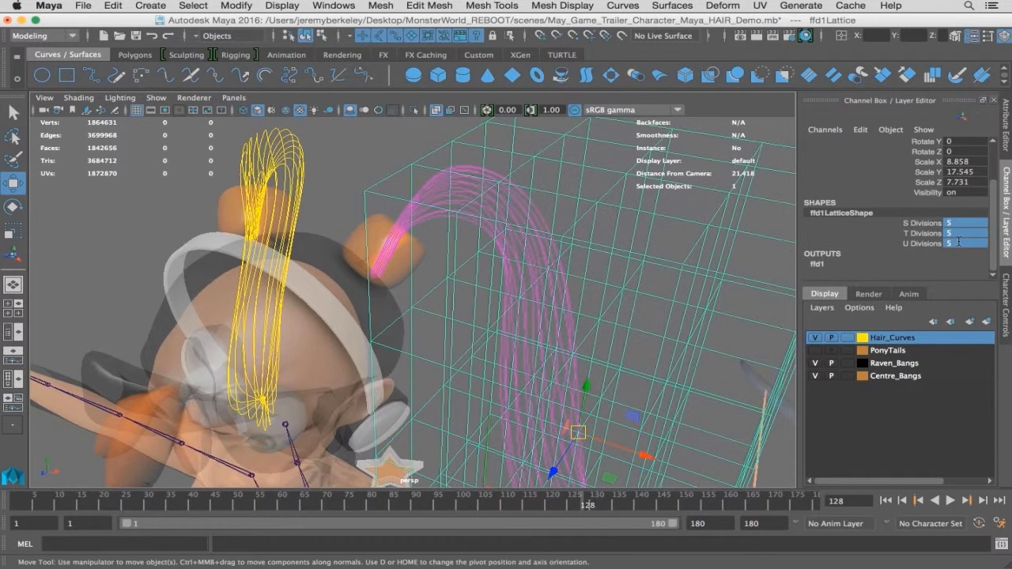
Switch the lattice to point editing and move its corner point near the orange bun along X toward the head
left_click_drag(560, 327, 548, 331, "alt")
right_click_drag(377, 143, 359, 113)
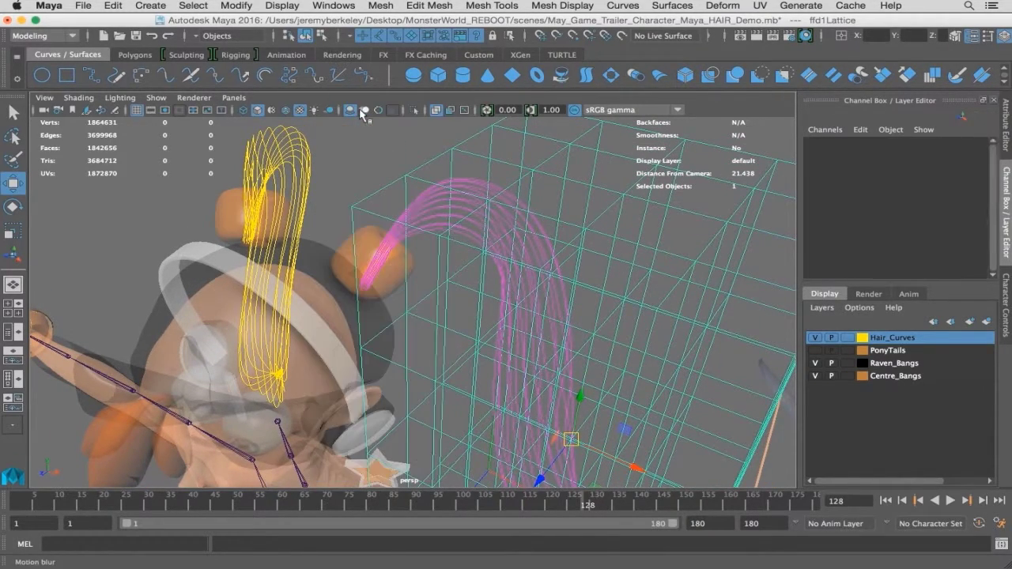
left_click(353, 210)
left_click_drag(360, 291, 397, 303, "alt")
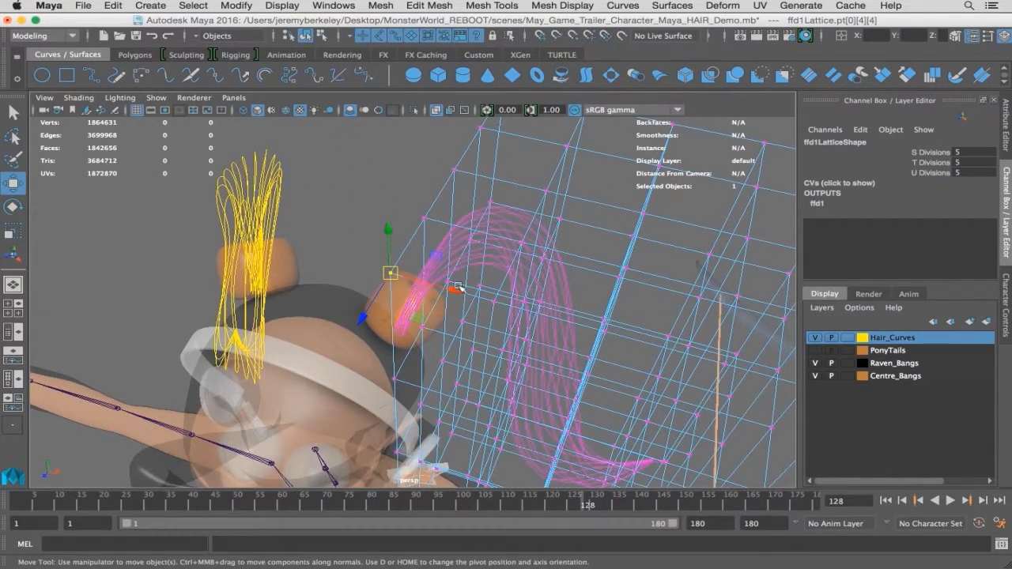
left_click_drag(457, 293, 432, 286)
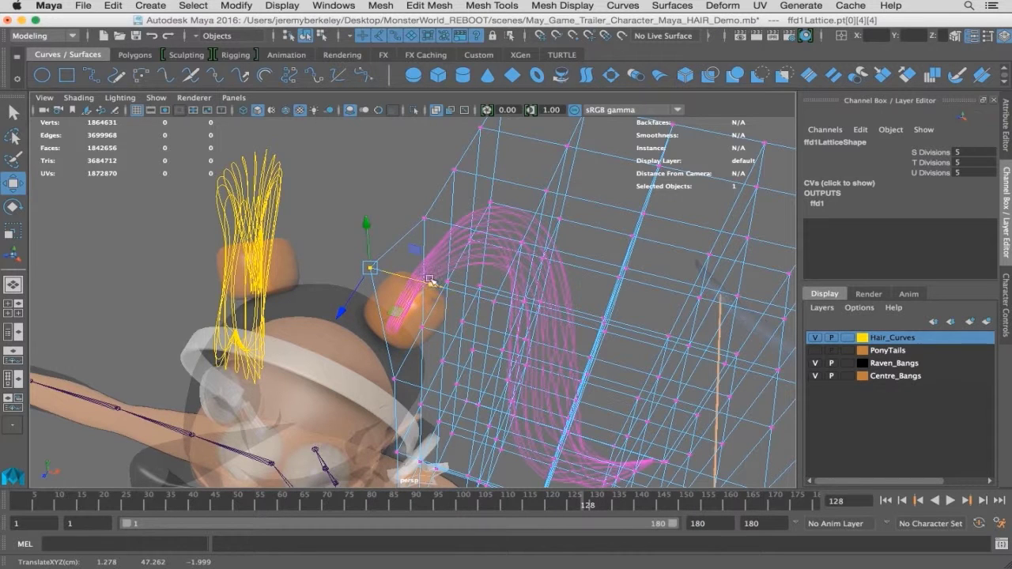
Adjust the two lattice points adjacent to that corner along X to fit the curve roots to the bun
left_click_drag(406, 209, 469, 270)
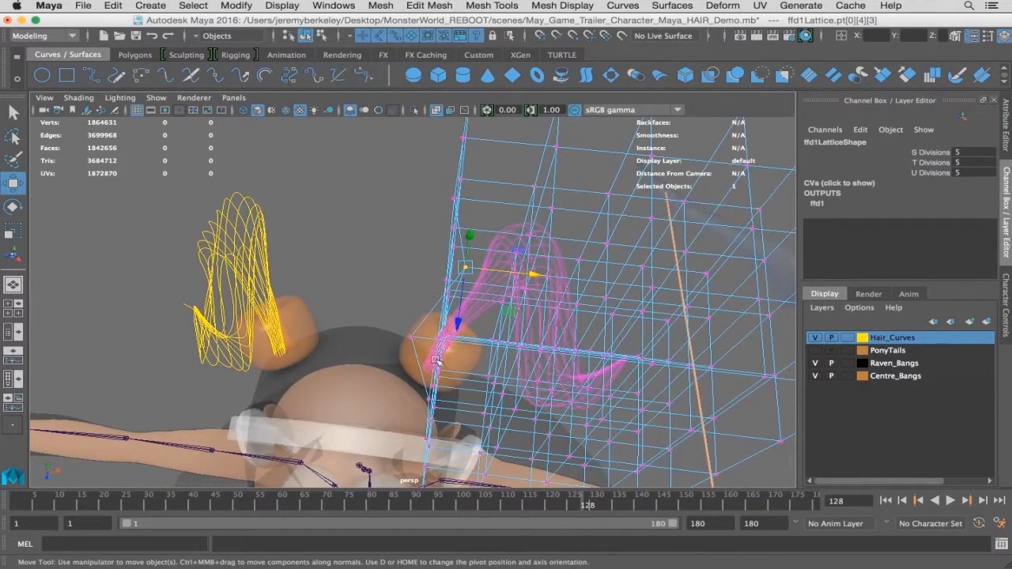
left_click_drag(447, 335, 424, 323, "alt")
left_click_drag(384, 370, 419, 403)
left_click_drag(462, 405, 452, 406)
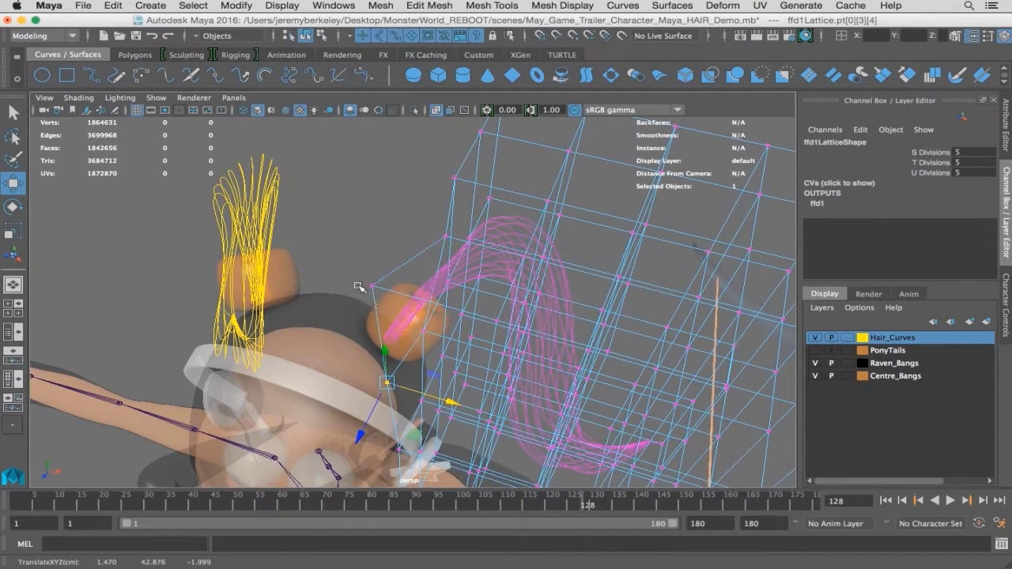
Select the corner lattice point together with the one below it, shift both slightly along X and rotate them slightly
left_click_drag(360, 287, 402, 313, "shift")
left_click_drag(443, 361, 448, 361)
key("e")
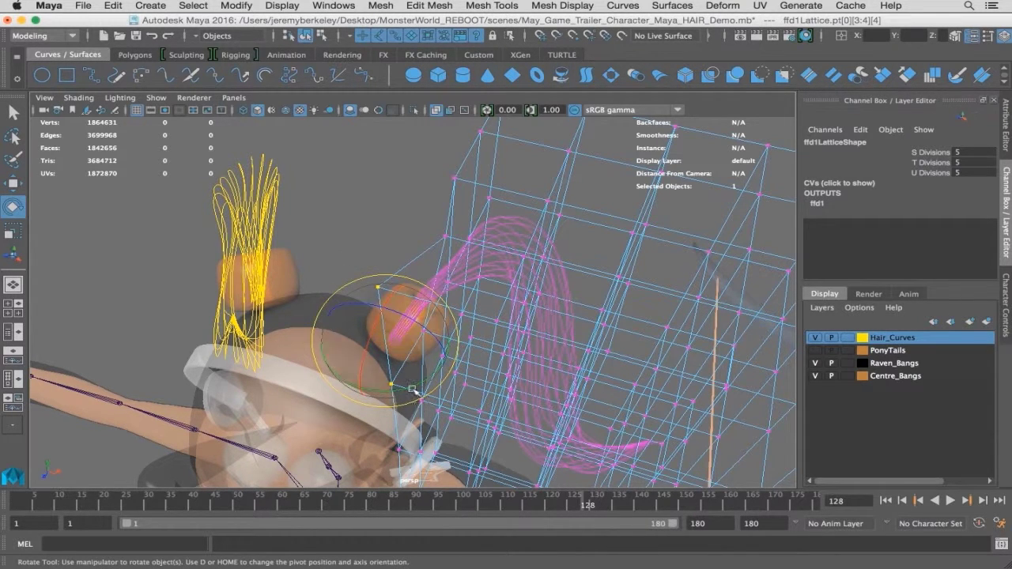
left_click_drag(410, 389, 380, 387)
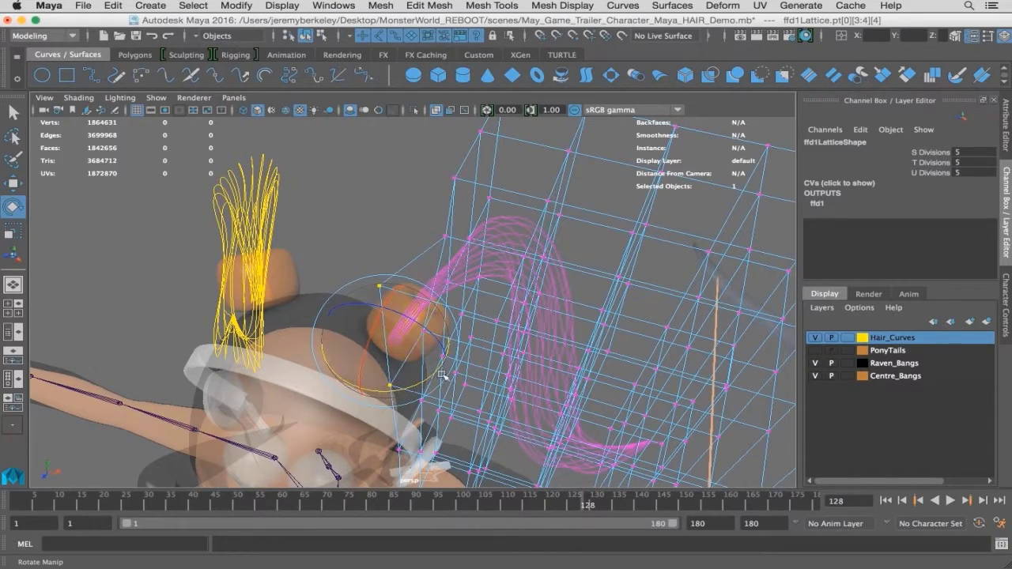
Turn off X-ray shading and check from several angles how the curve roots sit inside the orange bun
left_click_drag(463, 378, 374, 357, "alt")
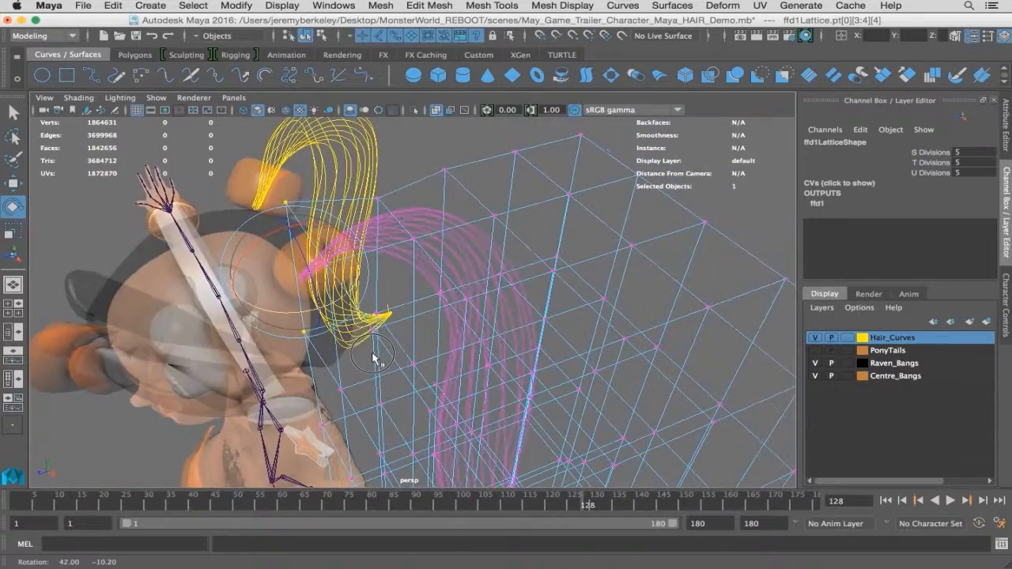
key("w")
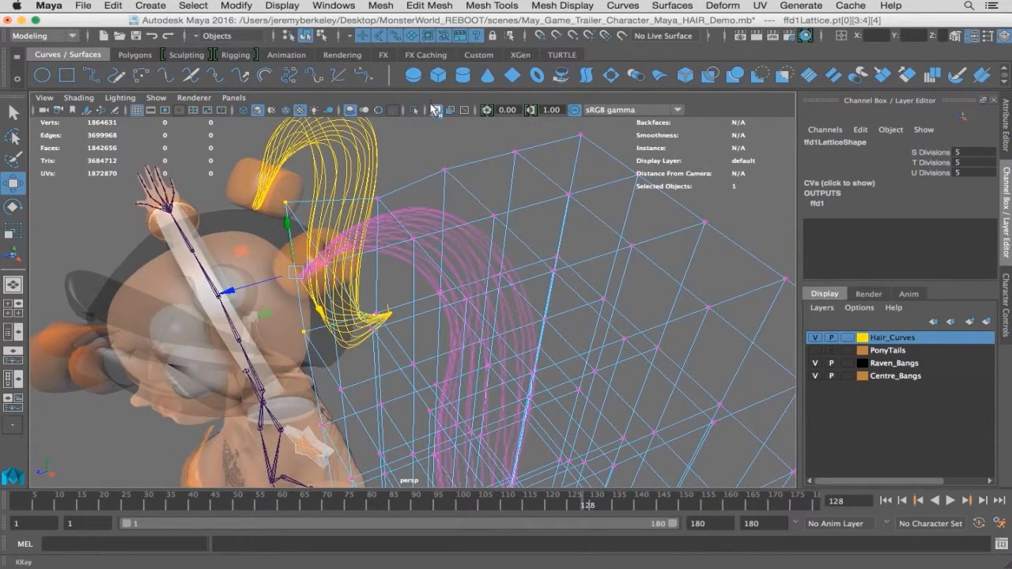
left_click(435, 113)
mouse_move(411, 222)
left_mouse_down("alt")
mouse_move(263, 181)
mouse_move(303, 258)
mouse_move(331, 236)
mouse_move(310, 237)
left_mouse_up("alt")
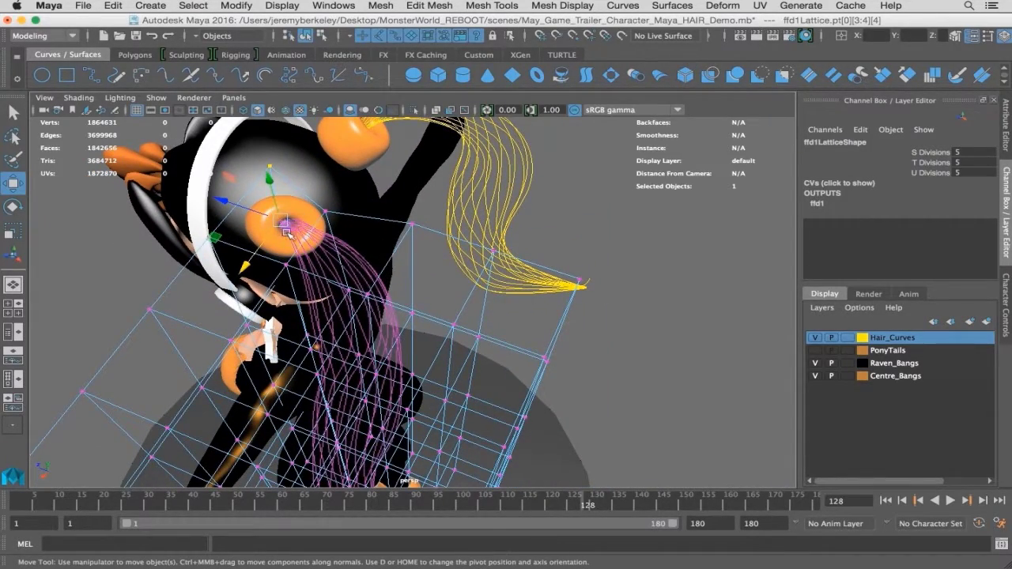
left_click_drag(329, 261, 420, 235, "alt")
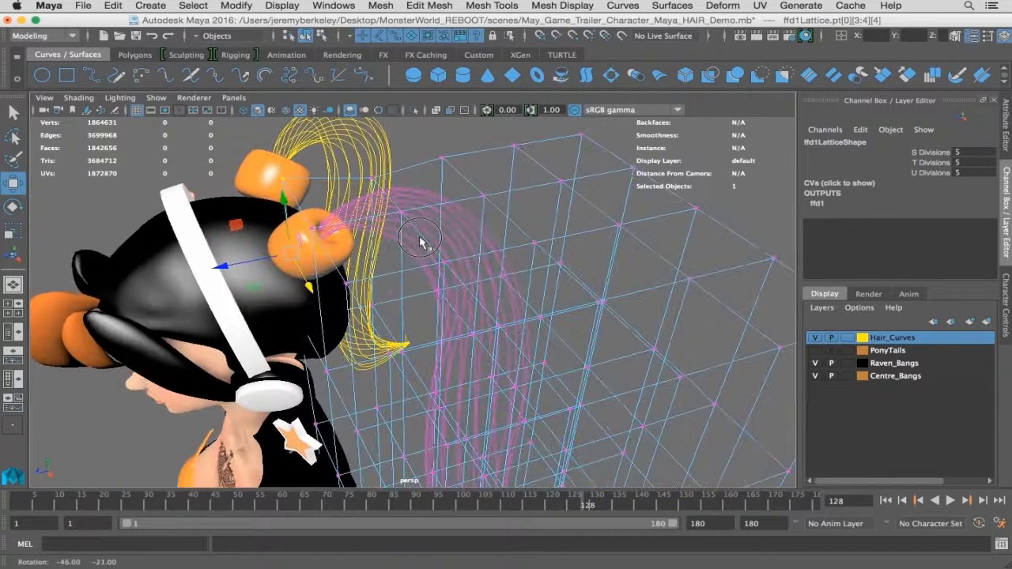
Return to object selection, select the lattice together with the reshaped ponytail curves, and delete their history
left_click(321, 36)
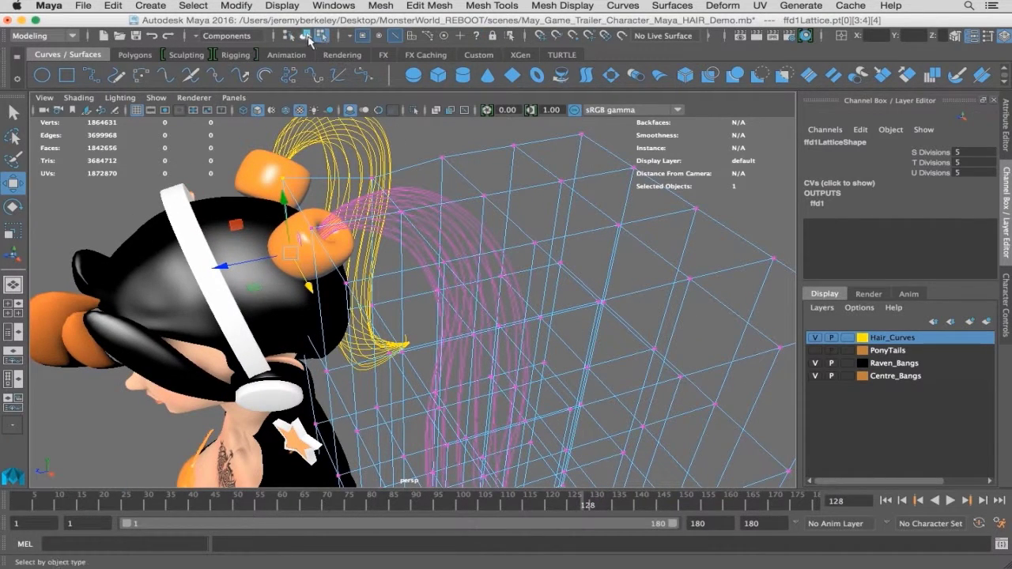
left_click(306, 36)
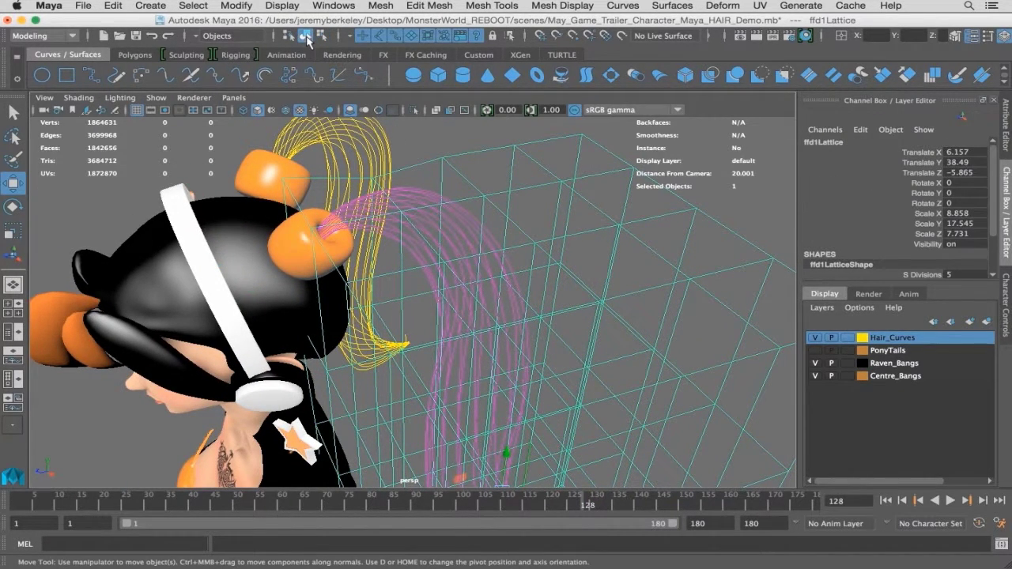
left_click_drag(463, 256, 488, 261, "alt")
left_click_drag(435, 163, 446, 241)
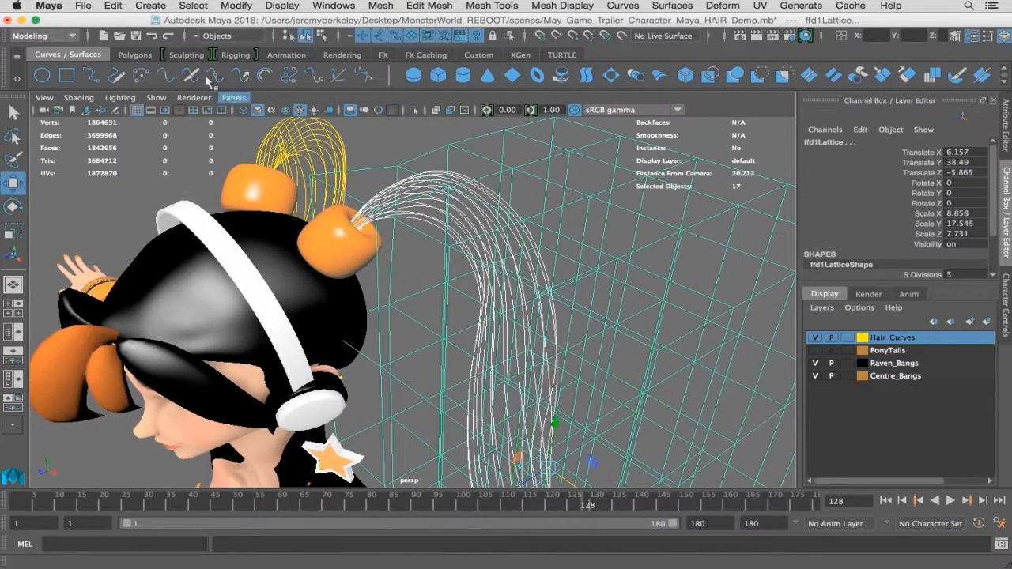
left_click(114, 5)
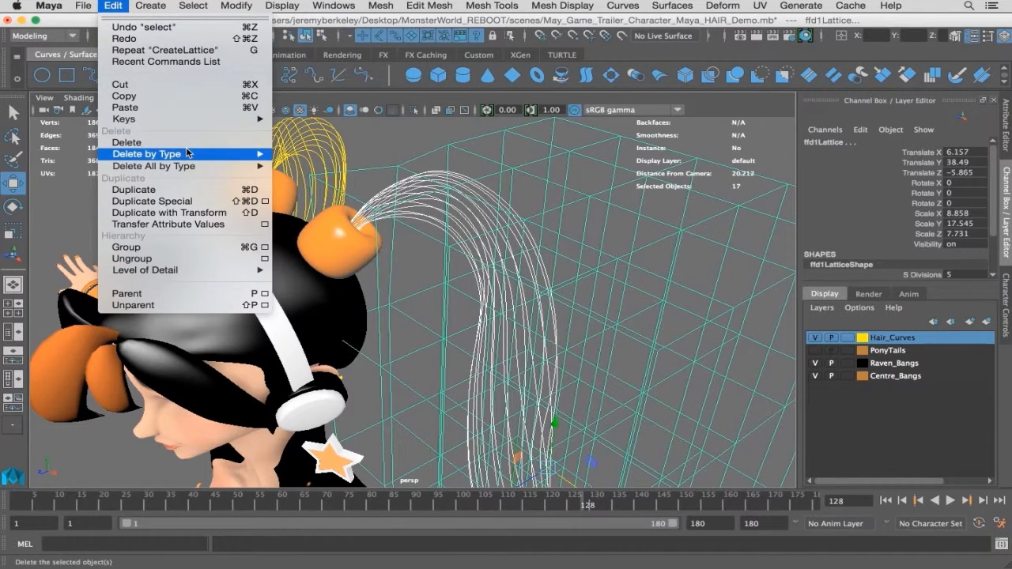
mouse_move(252, 154)
left_click(300, 161)
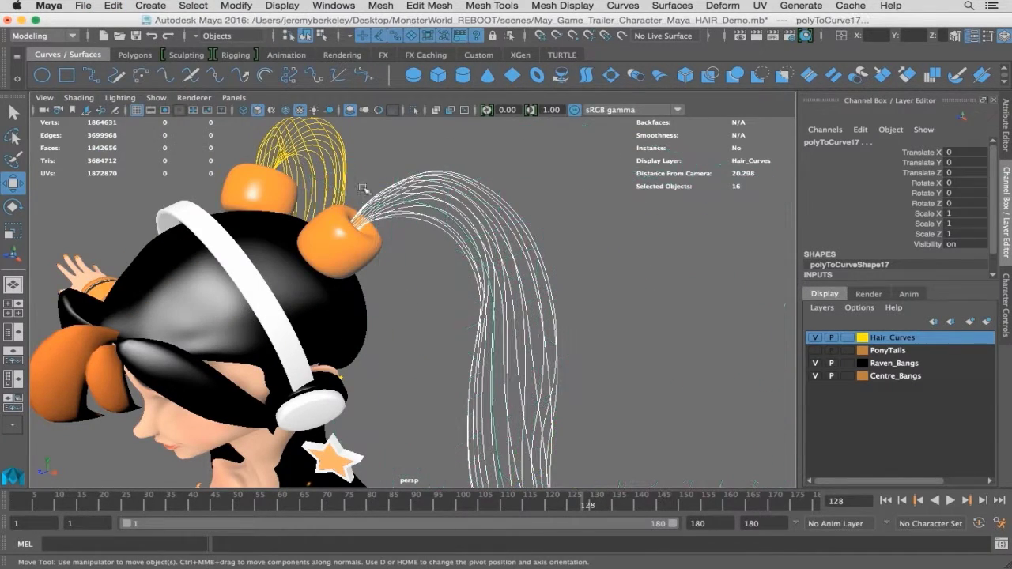
Select the old mirrored ponytail curves on the opposite side of the head and delete them
left_click_drag(389, 199, 346, 215, "alt")
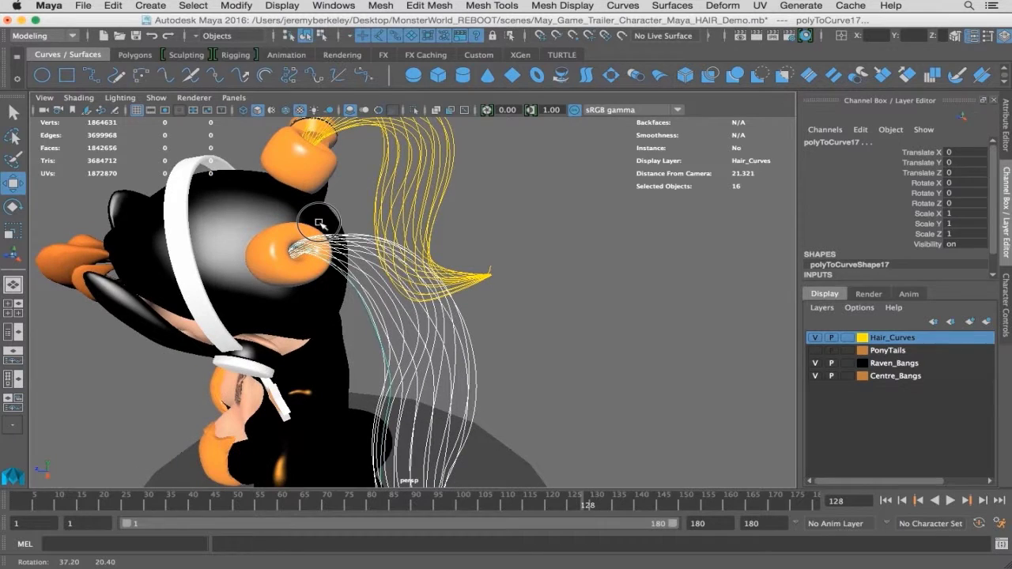
left_click_drag(362, 174, 459, 180)
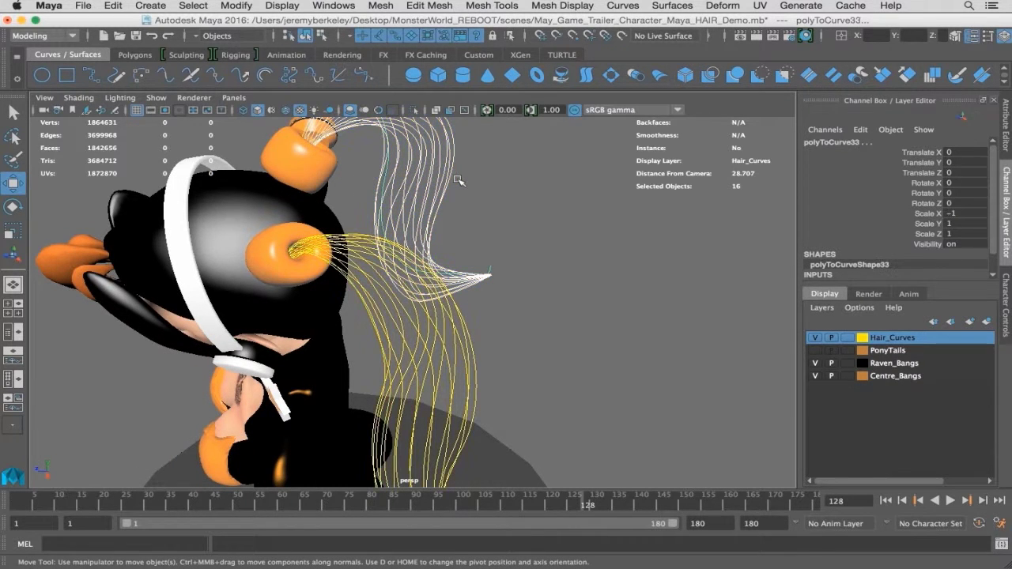
key("Delete")
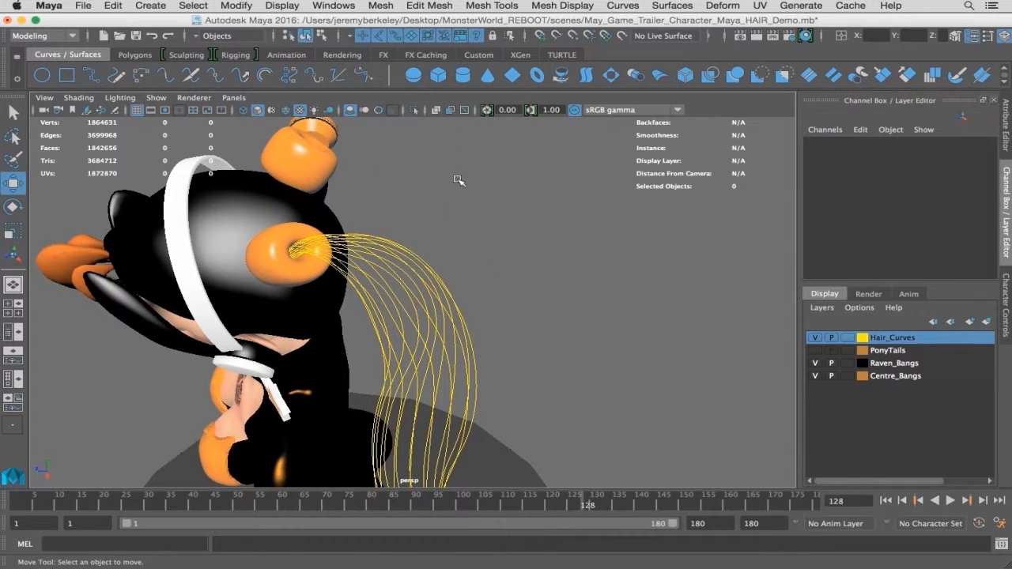
In the front view, duplicate the reshaped ponytail curves and mirror the copies with a Scale X of -1
key("space")
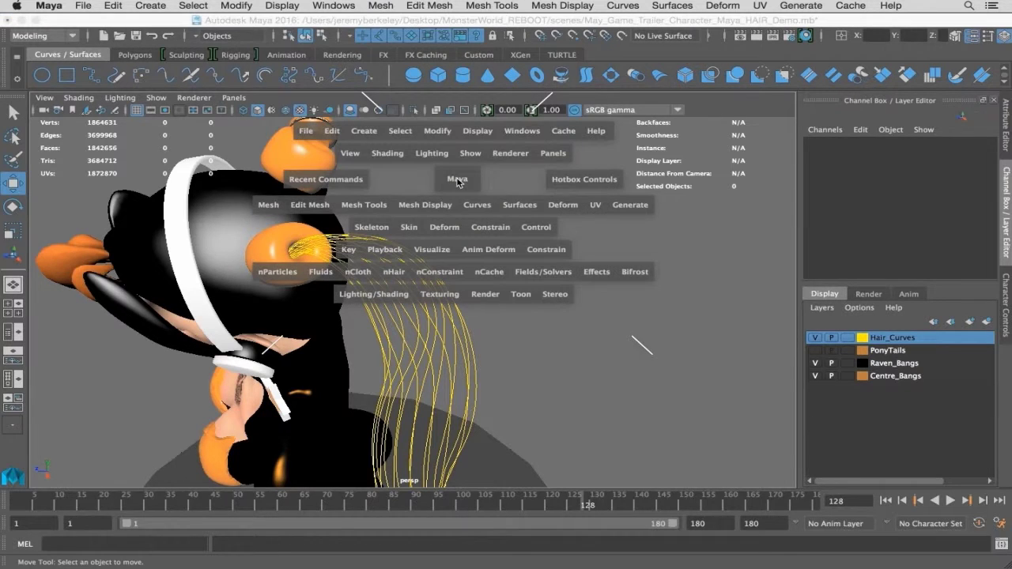
left_click_drag(457, 179, 463, 205)
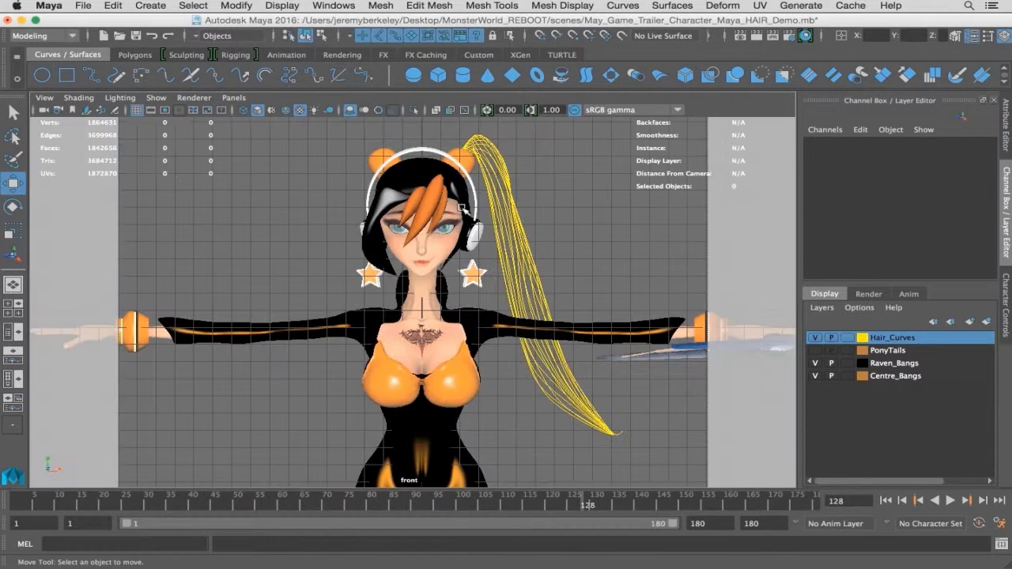
middle_click_drag(502, 179, 475, 182, "alt")
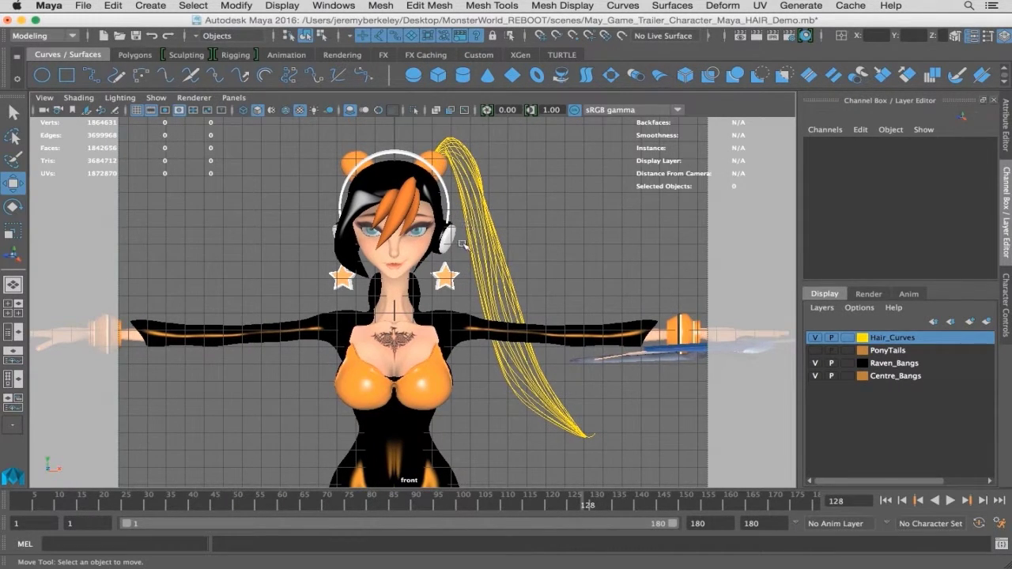
left_click_drag(465, 231, 515, 254)
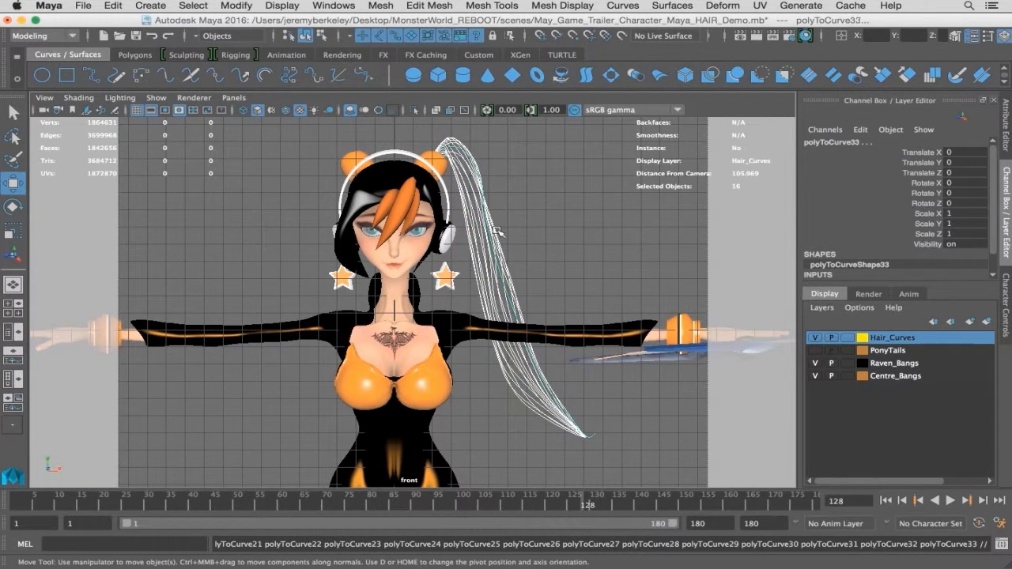
double_click(950, 214)
type("-1")
key("Return")
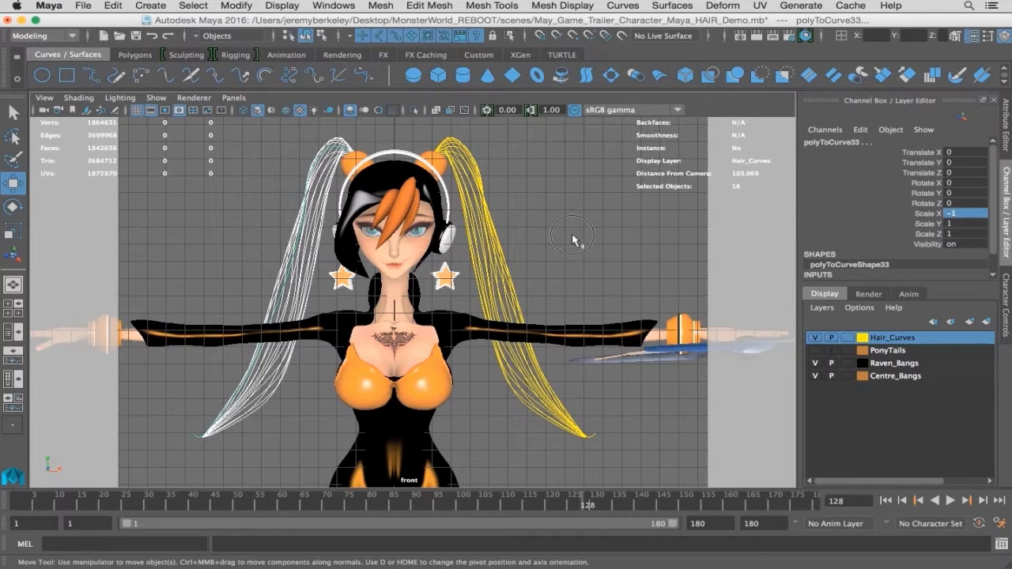
Clear the selection and examine both ponytails' curve roots around the hair buns from all sides in the perspective view
left_click(465, 262)
key("space")
left_click_drag(482, 251, 474, 215)
left_click_drag(455, 259, 404, 229, "alt")
middle_click_drag(451, 197, 297, 341, "alt")
right_click_drag(274, 217, 419, 221, "alt")
left_click_drag(451, 264, 389, 235, "alt")
middle_click_drag(389, 234, 424, 254, "alt")
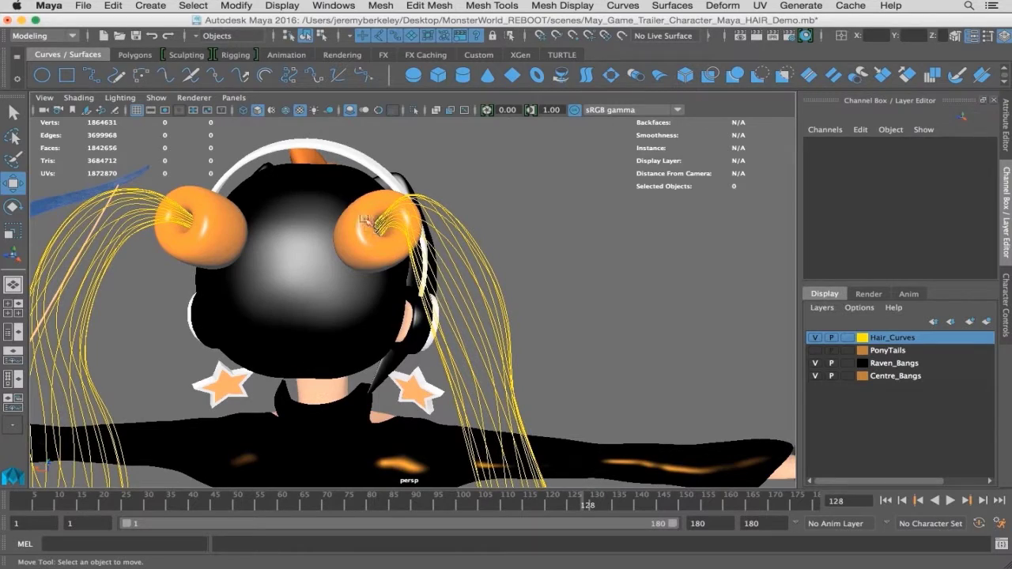
left_click_drag(285, 218, 254, 208, "alt")
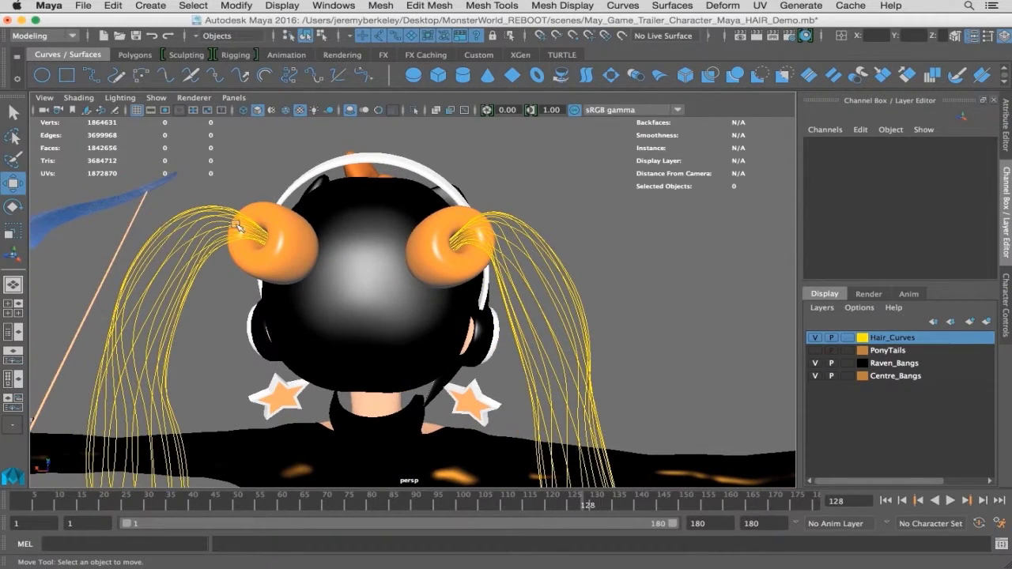
left_click_drag(316, 237, 262, 247, "alt")
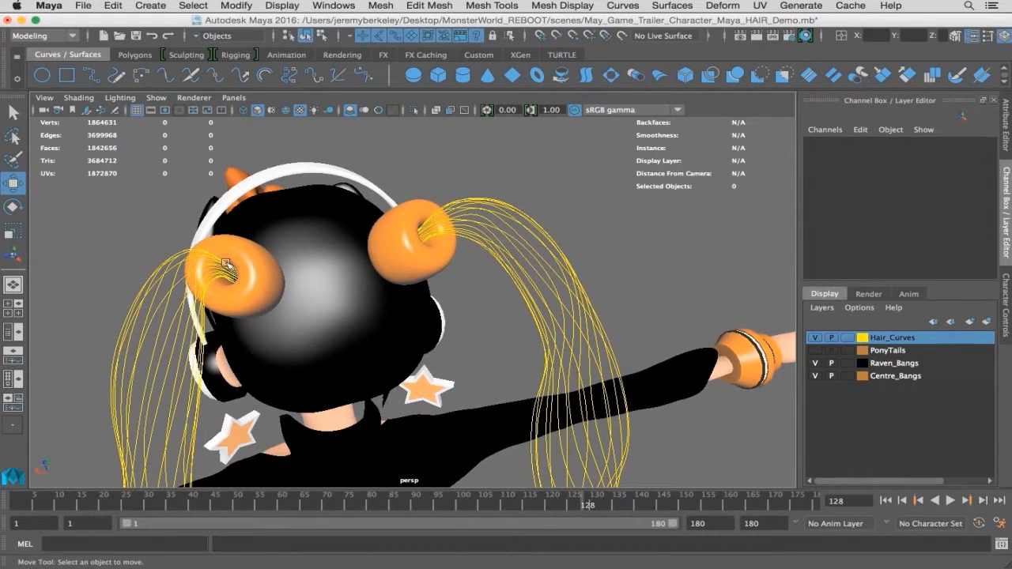
left_click_drag(483, 258, 445, 243, "alt")
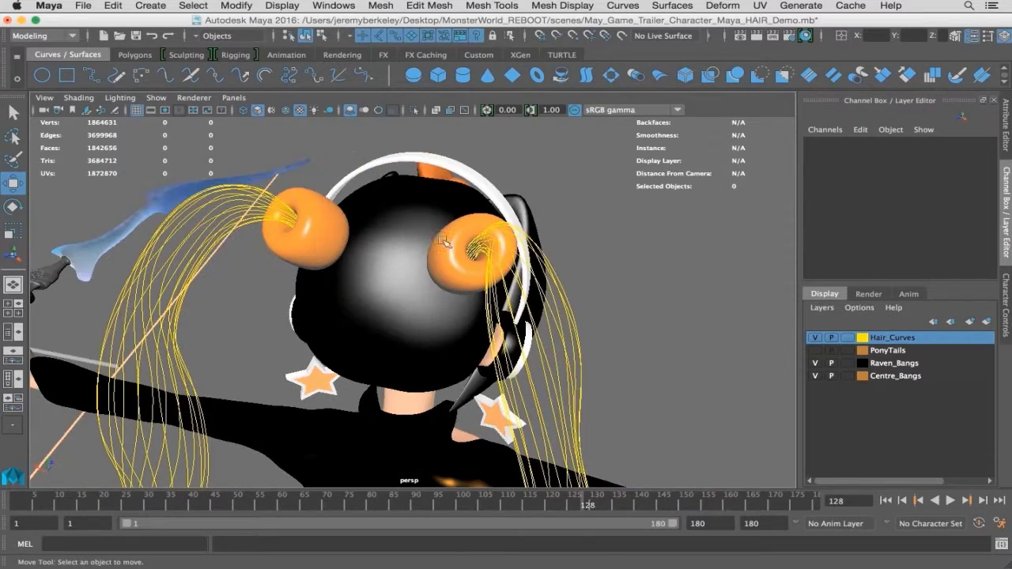
left_click_drag(498, 264, 450, 242, "alt")
right_click_drag(451, 242, 431, 243, "alt")
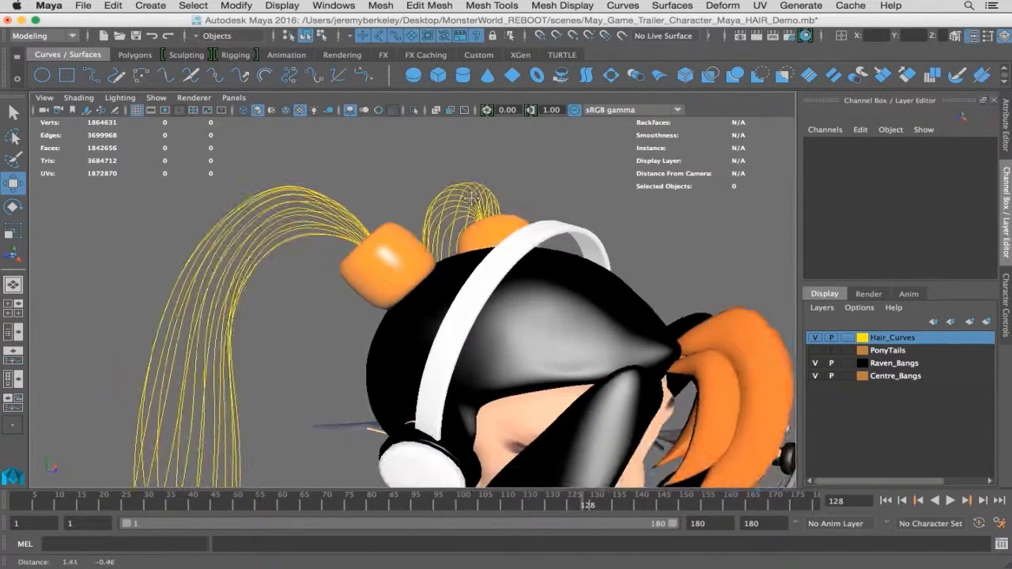